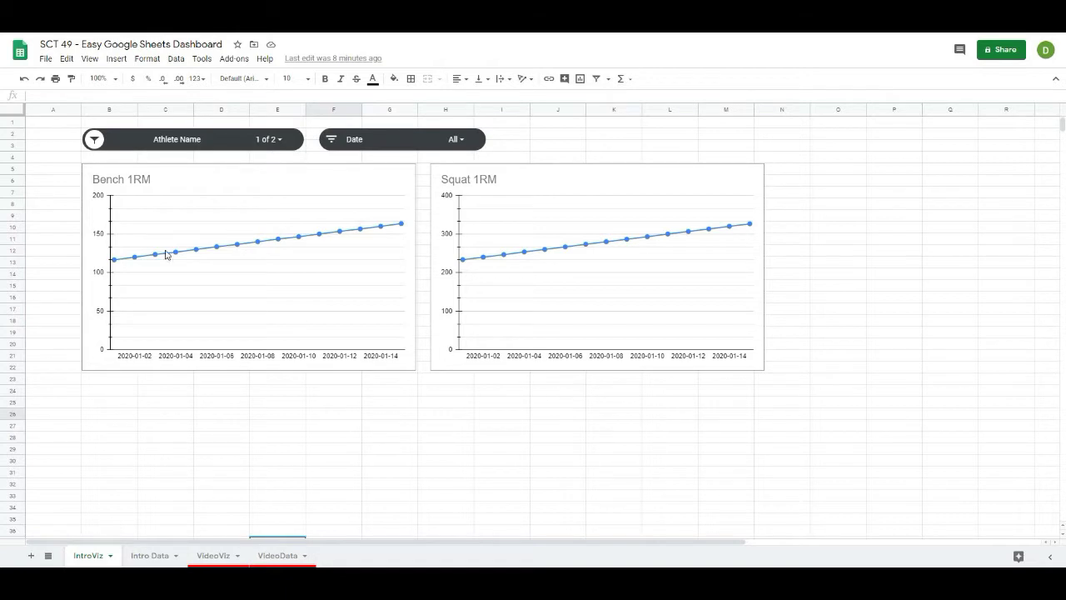
Step: Filter the dashboard charts with the Athlete Name slicer so that only athlete 2 is included
left_click(190, 145)
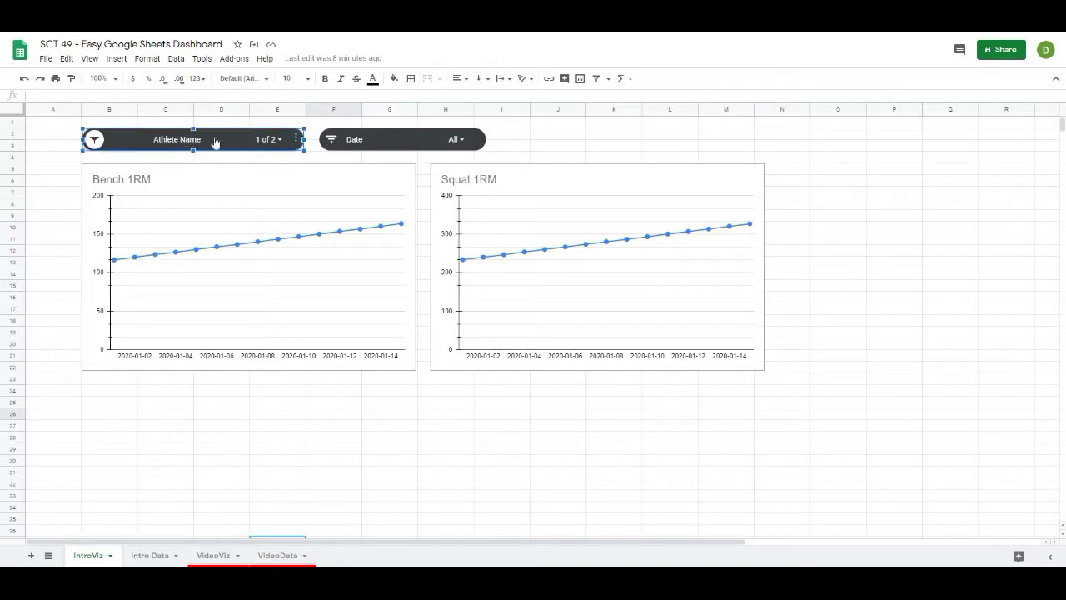
left_click(269, 139)
left_click(127, 246)
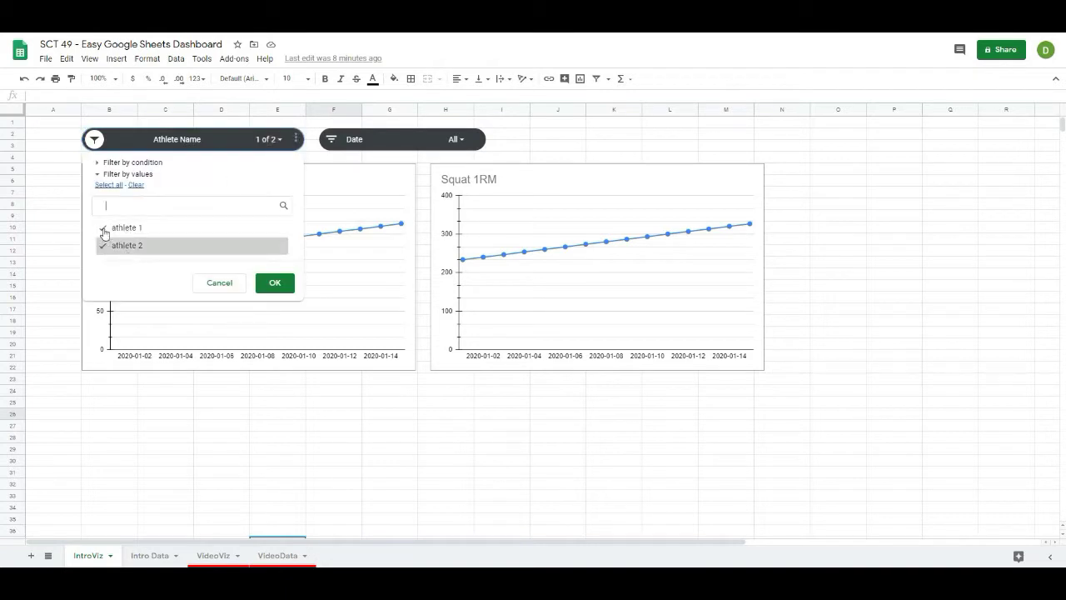
left_click(127, 227)
left_click(275, 282)
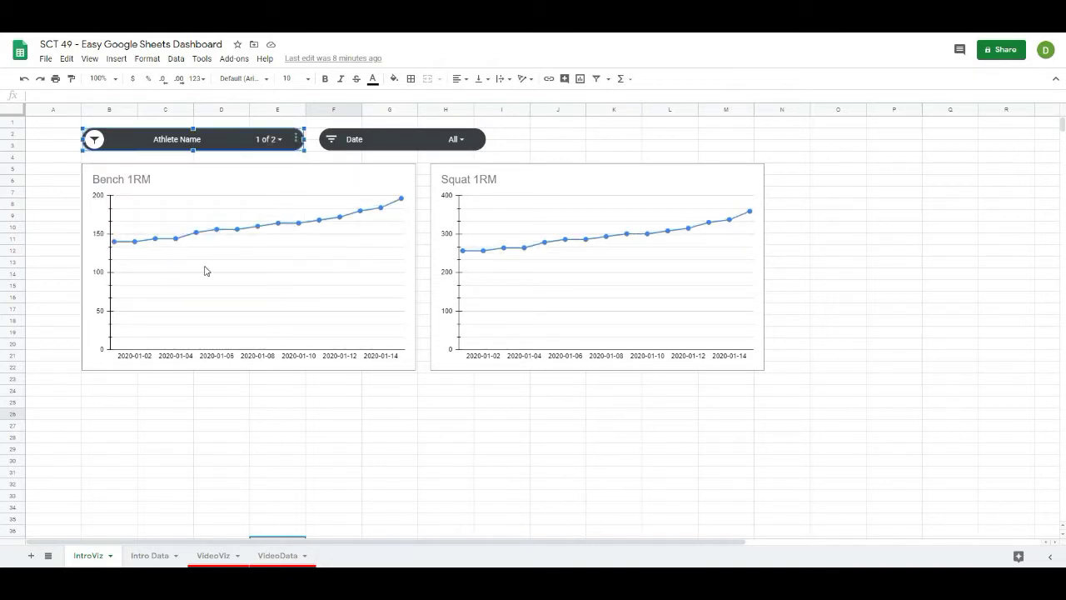
Step: Switch the Athlete Name slicer back so that only athlete 1 is included
left_click(283, 145)
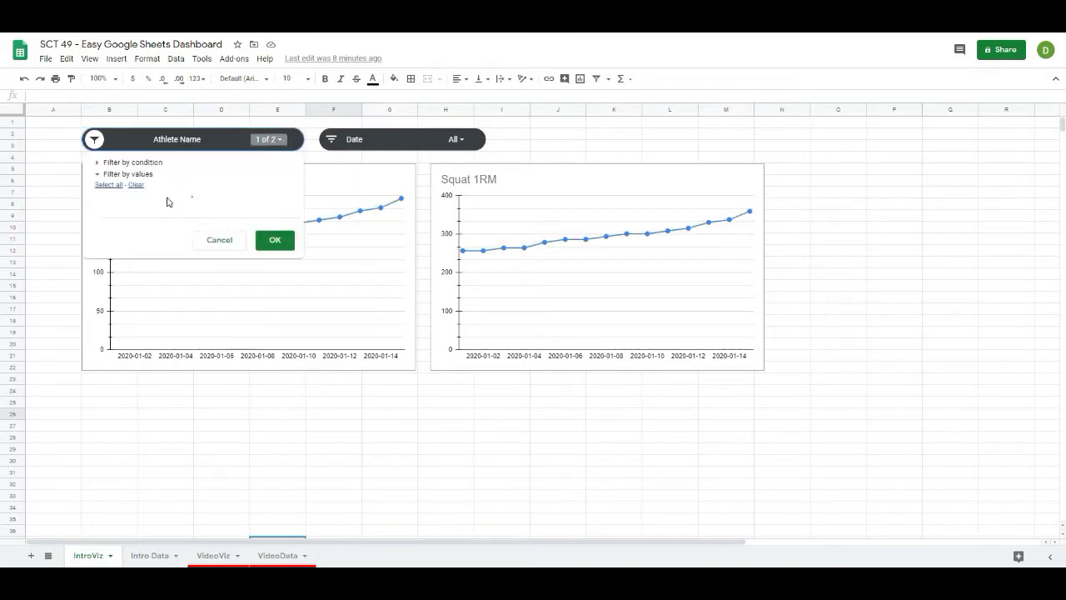
left_click(129, 245)
left_click(129, 228)
left_click(275, 283)
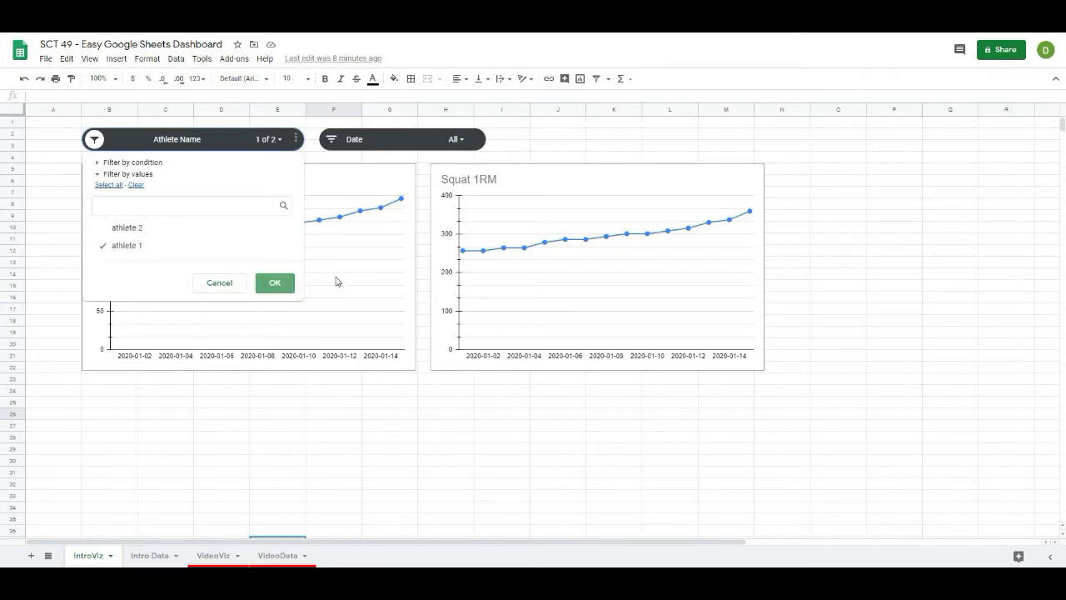
Step: Exclude 2020-01-01, 2020-01-04, 2020-01-06 and 2020-01-07 from the charts with the Date slicer
left_click(457, 140)
left_click(340, 227)
left_click(340, 281)
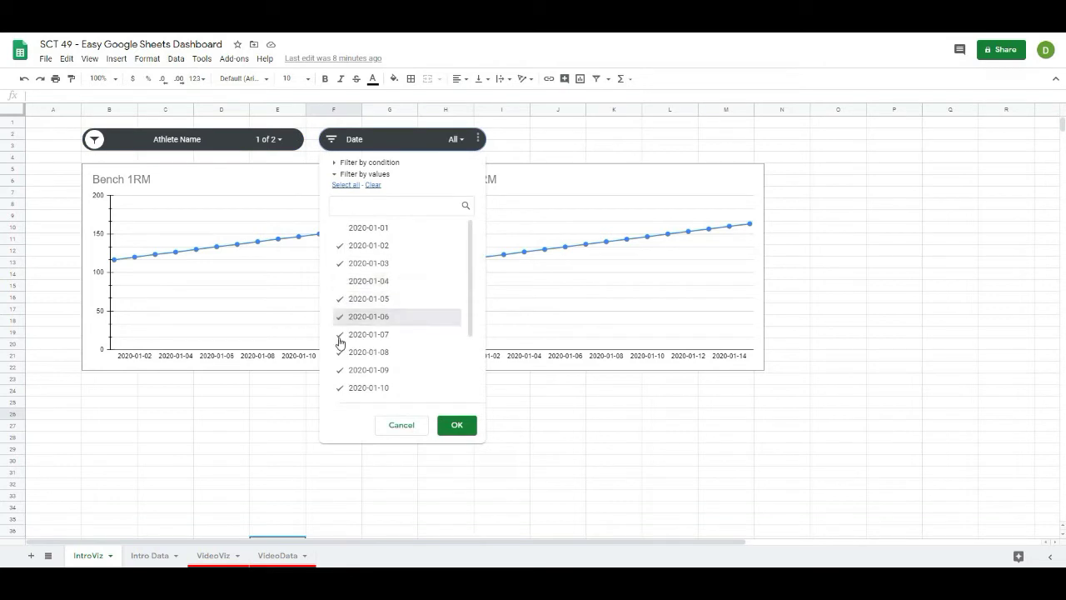
left_click(340, 316)
left_click(339, 334)
left_click(456, 425)
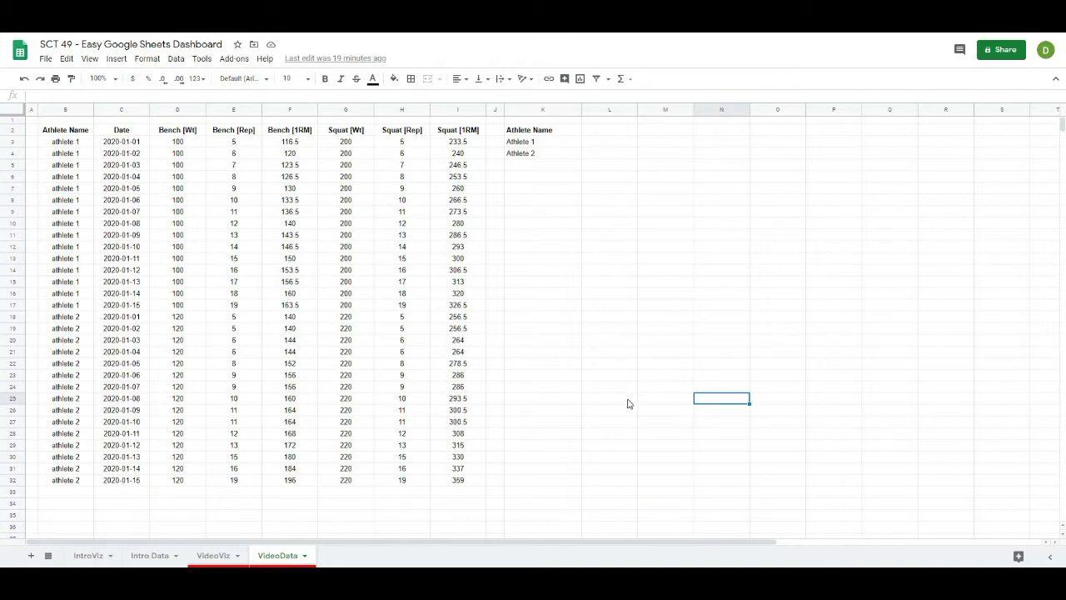
Step: Examine the lifting records on the VideoData sheet, including the Athlete Name column and the full table with its headers
left_click(564, 400)
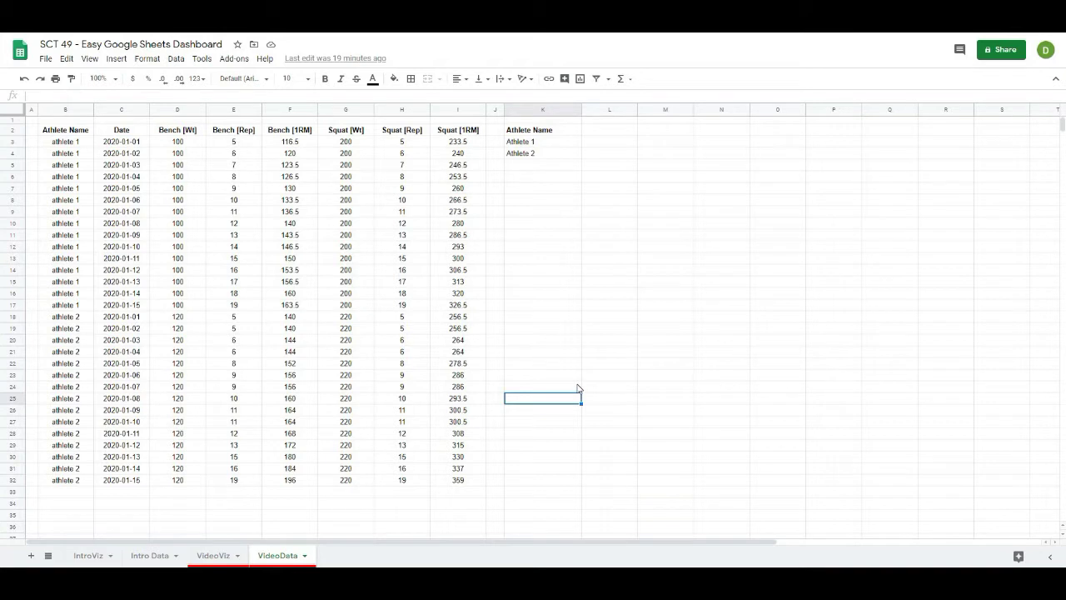
left_click(632, 401)
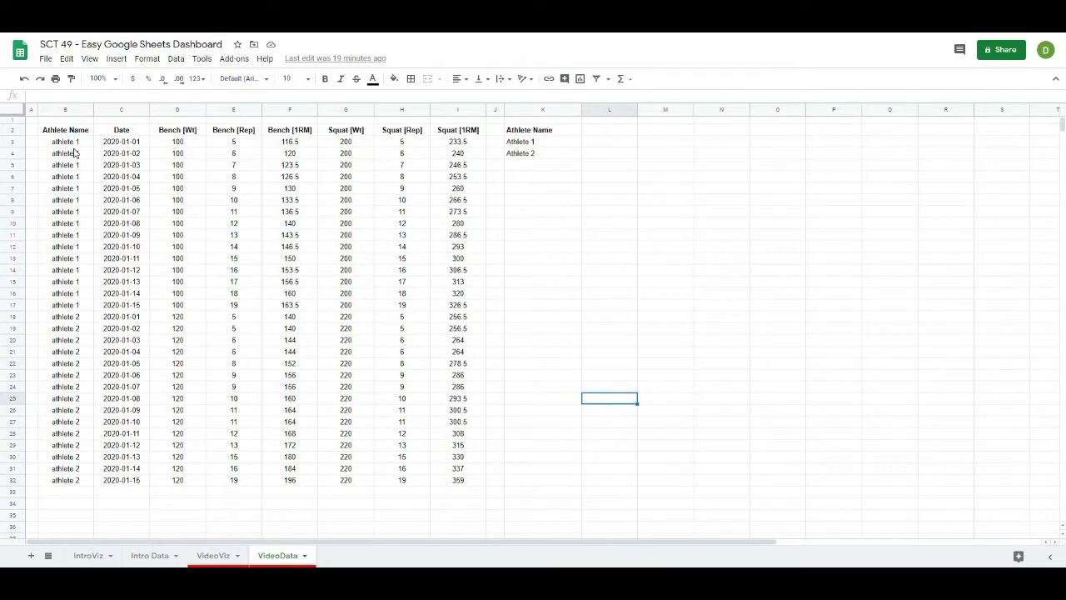
left_click_drag(71, 142, 83, 505)
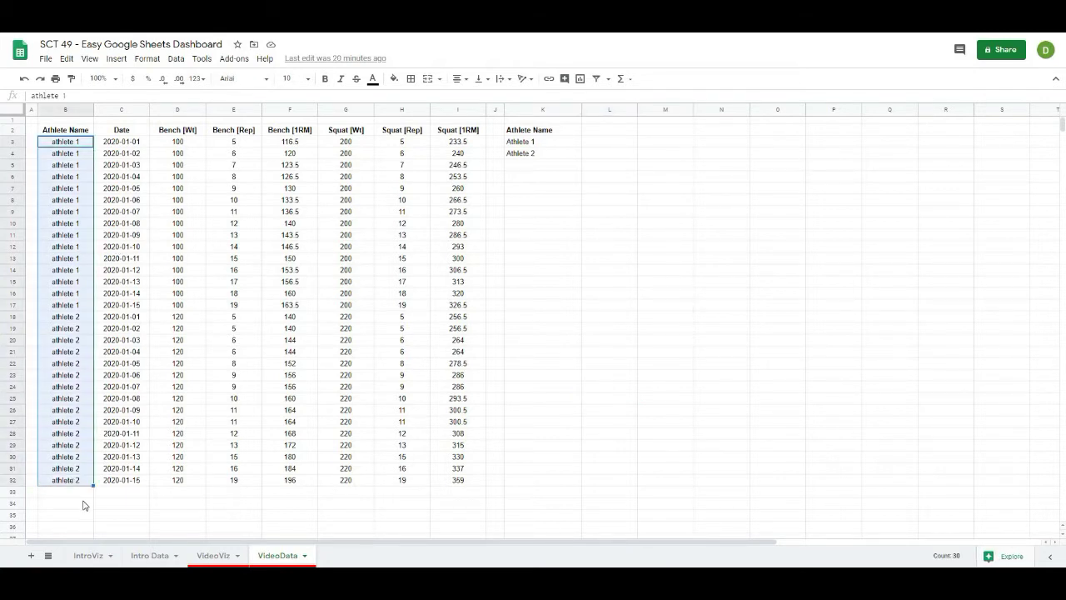
left_click(83, 505)
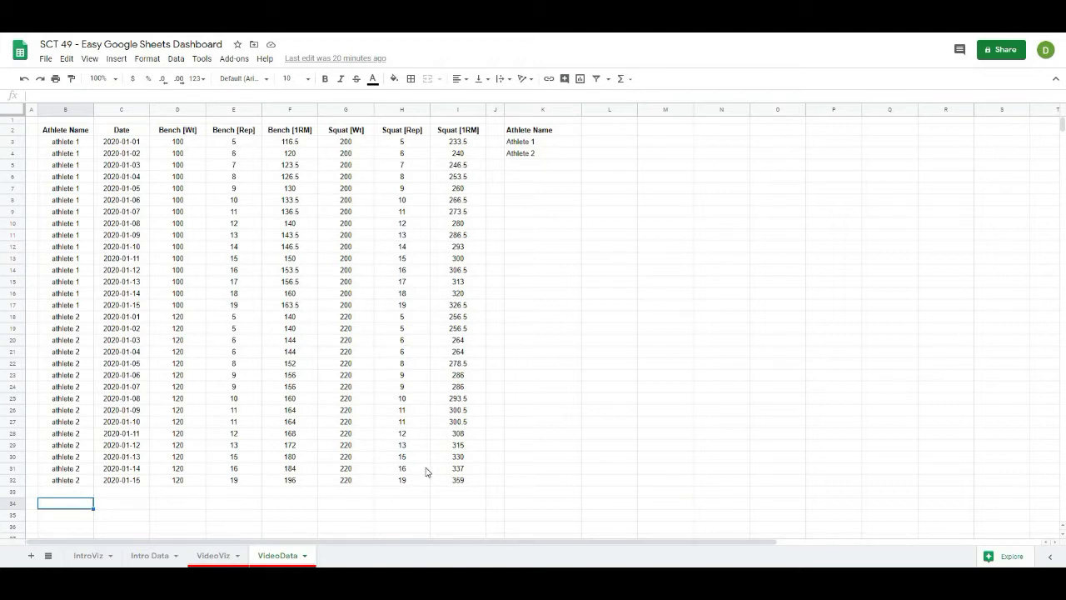
left_click(654, 455)
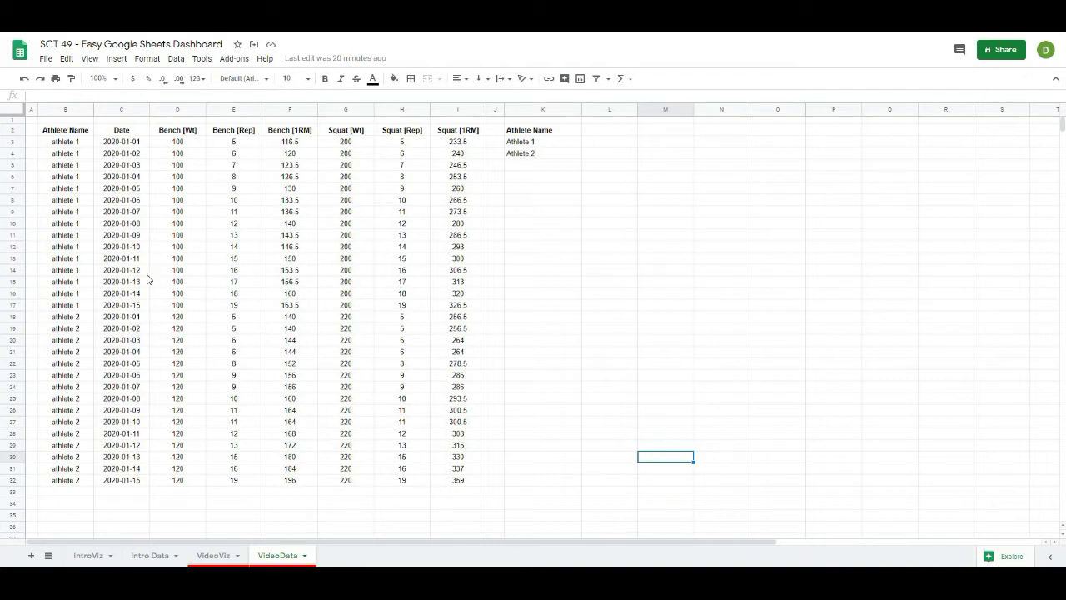
left_click(569, 394)
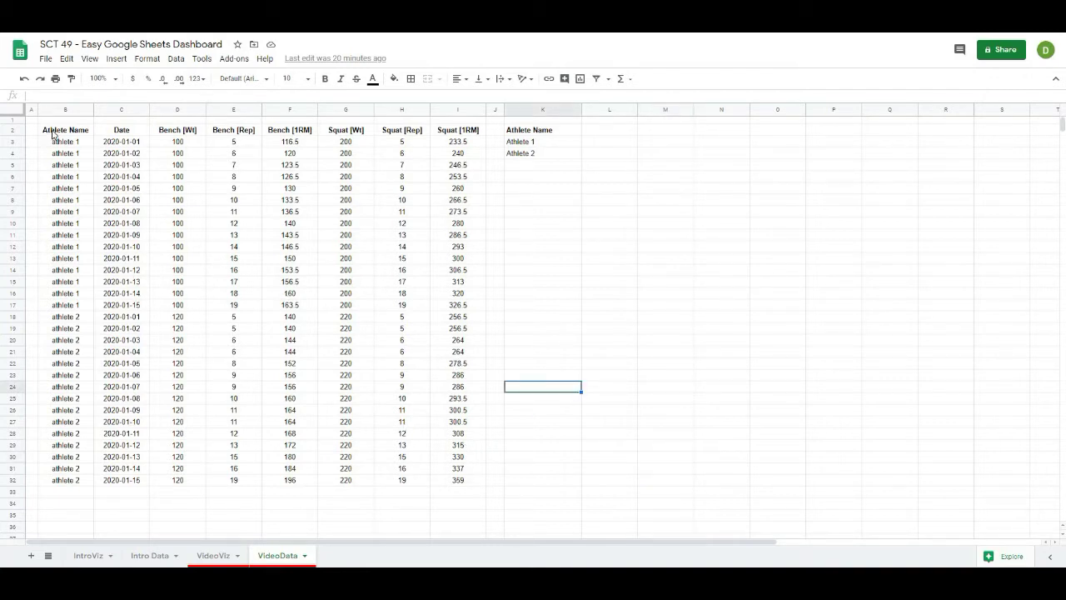
left_click_drag(52, 133, 450, 485)
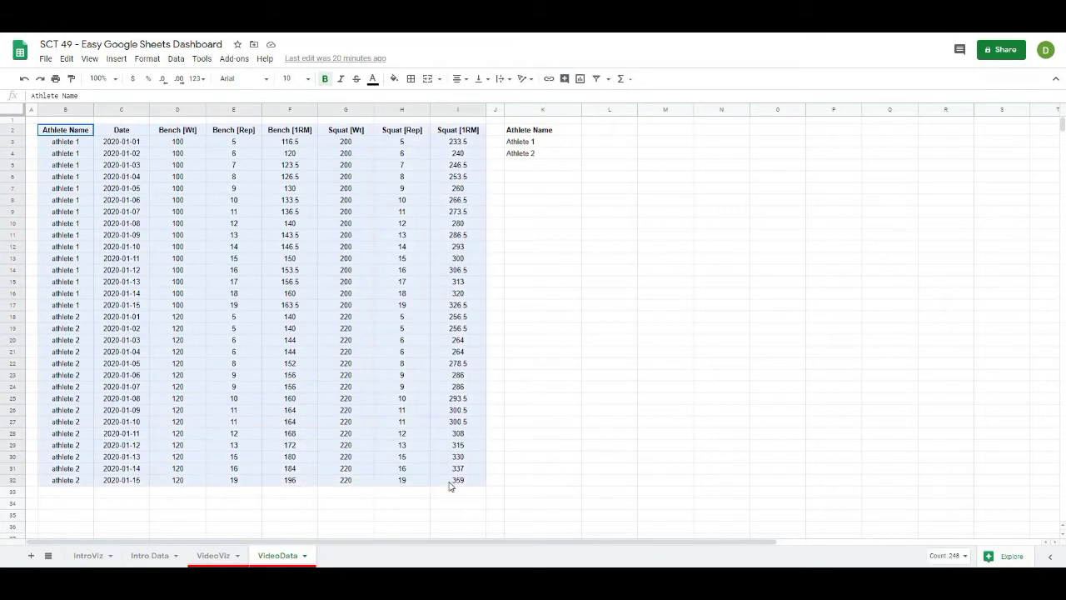
left_click(543, 457)
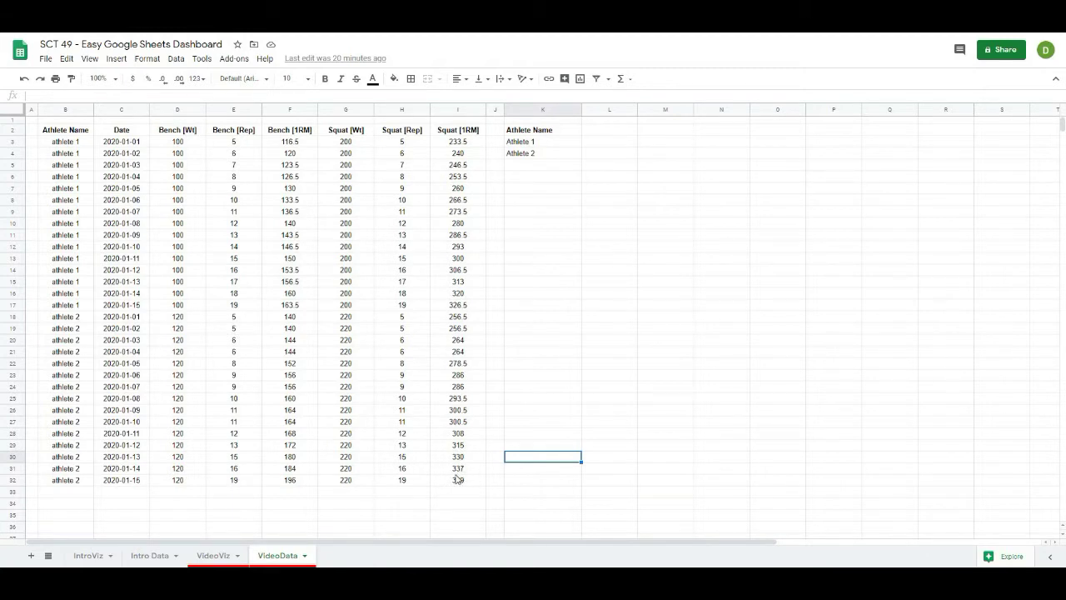
Step: Create a filter over the full data table B2:I32, including its header row
left_click(62, 133)
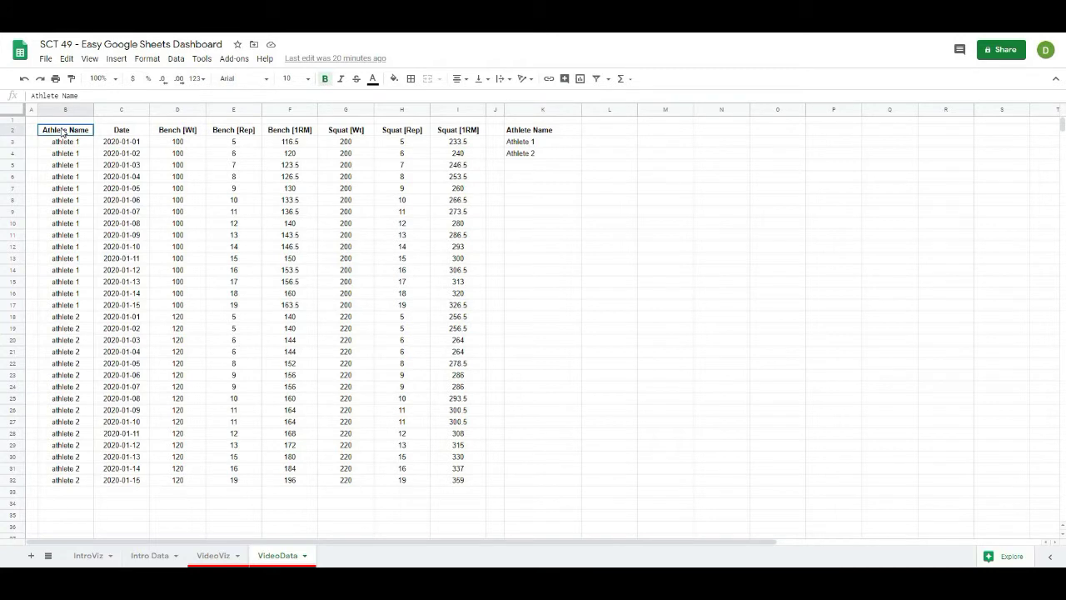
mouse_move(63, 132)
left_mouse_down()
mouse_move(67, 480)
mouse_move(455, 488)
left_mouse_up()
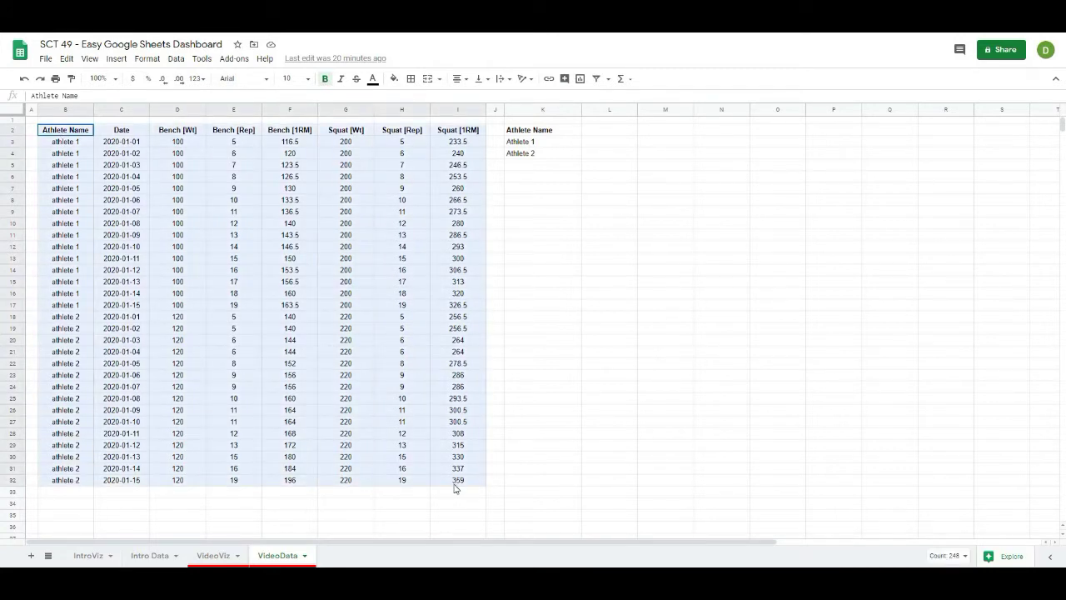
left_click(175, 60)
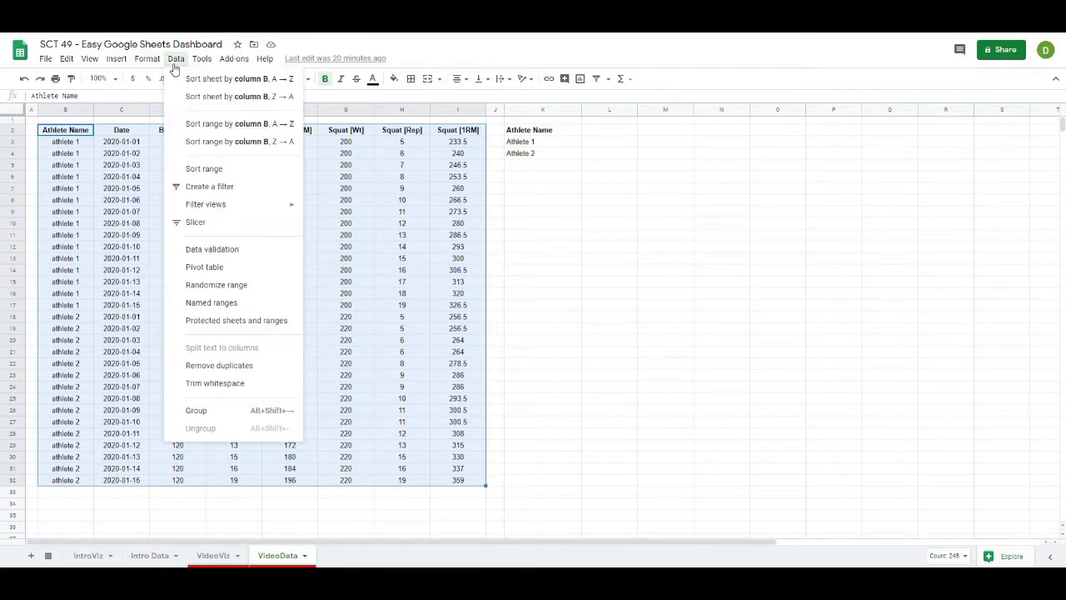
left_click(190, 193)
left_click(590, 270)
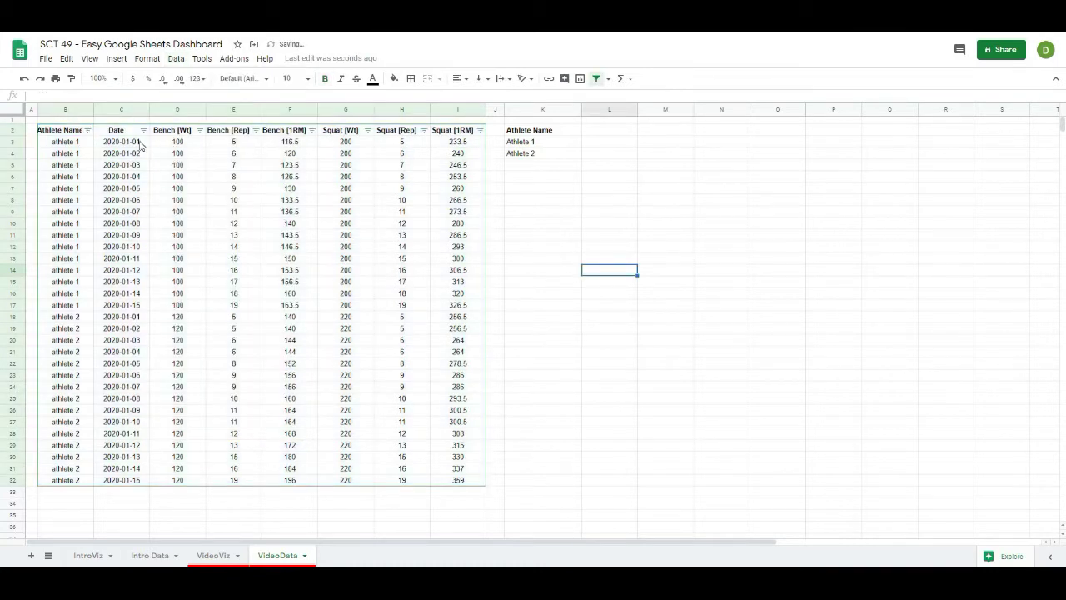
Step: Exclude athlete 1 and athlete 2 one after the other with the Athlete Name column filter
left_click(88, 131)
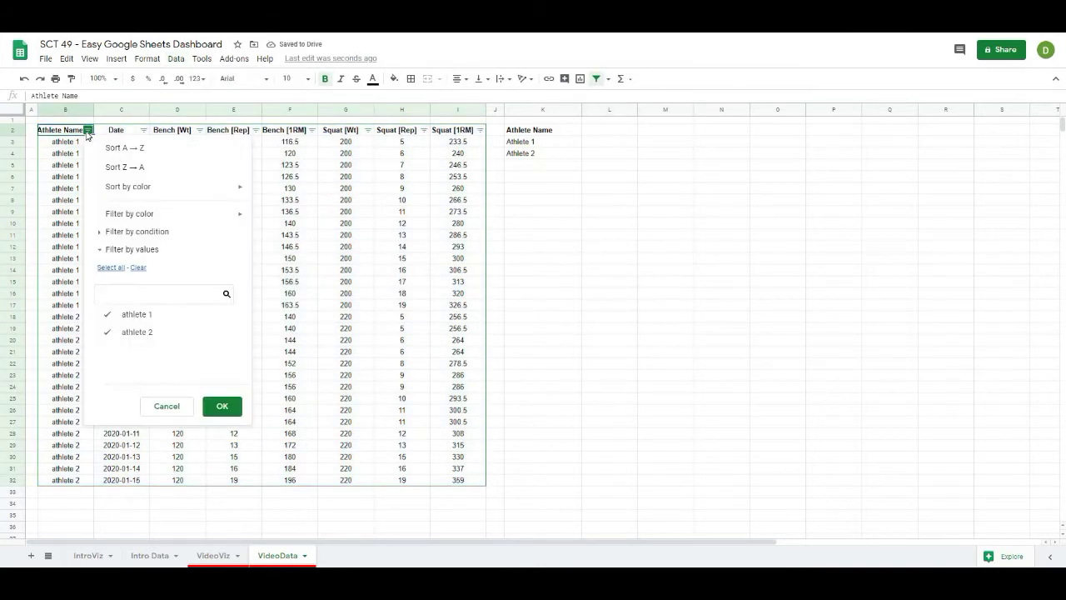
left_click(112, 316)
left_click(222, 407)
left_click(87, 131)
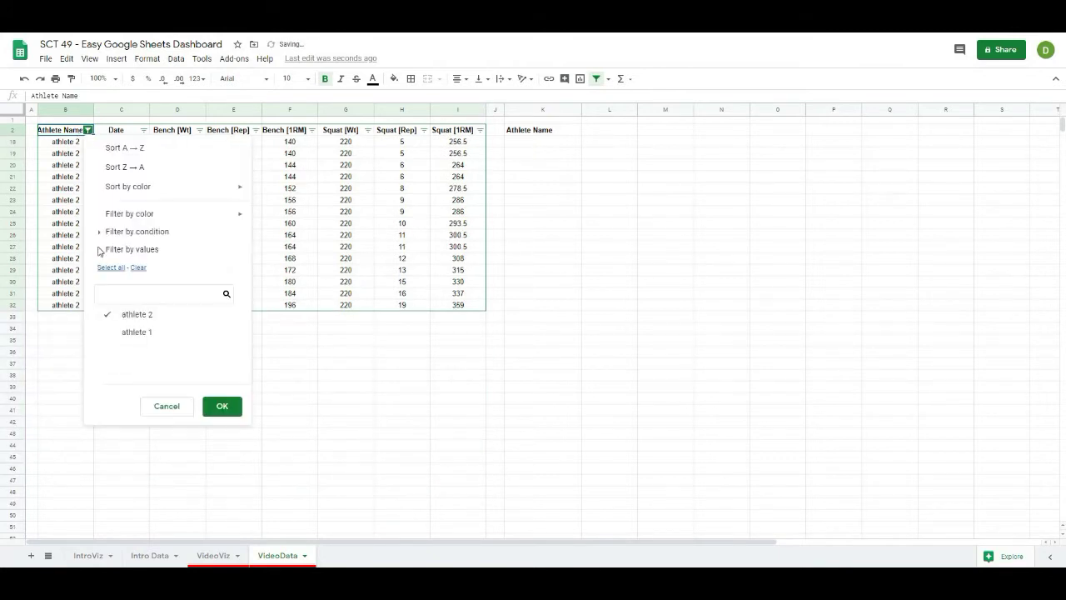
left_click(125, 314)
left_click(221, 405)
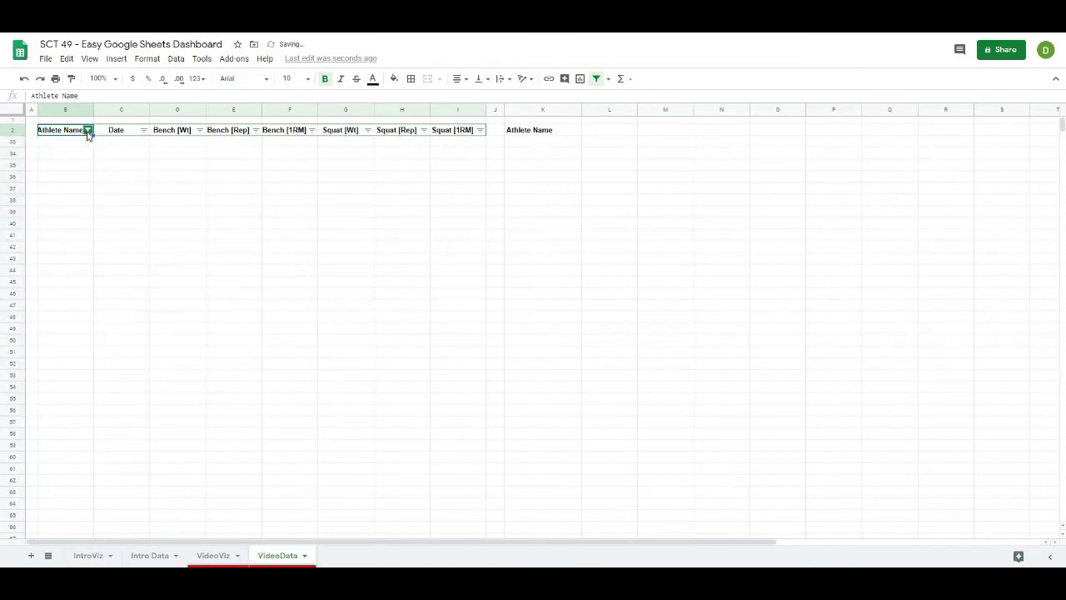
Step: Include athlete 2 and athlete 1 again in the Athlete Name column filter
left_click(87, 131)
left_click(127, 335)
left_click(221, 406)
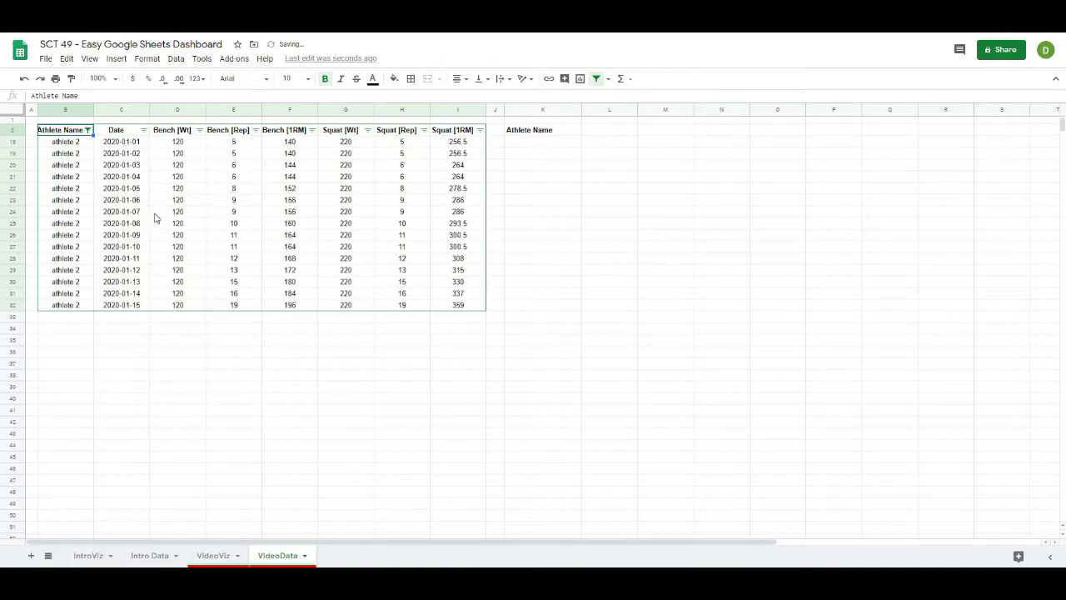
left_click(87, 130)
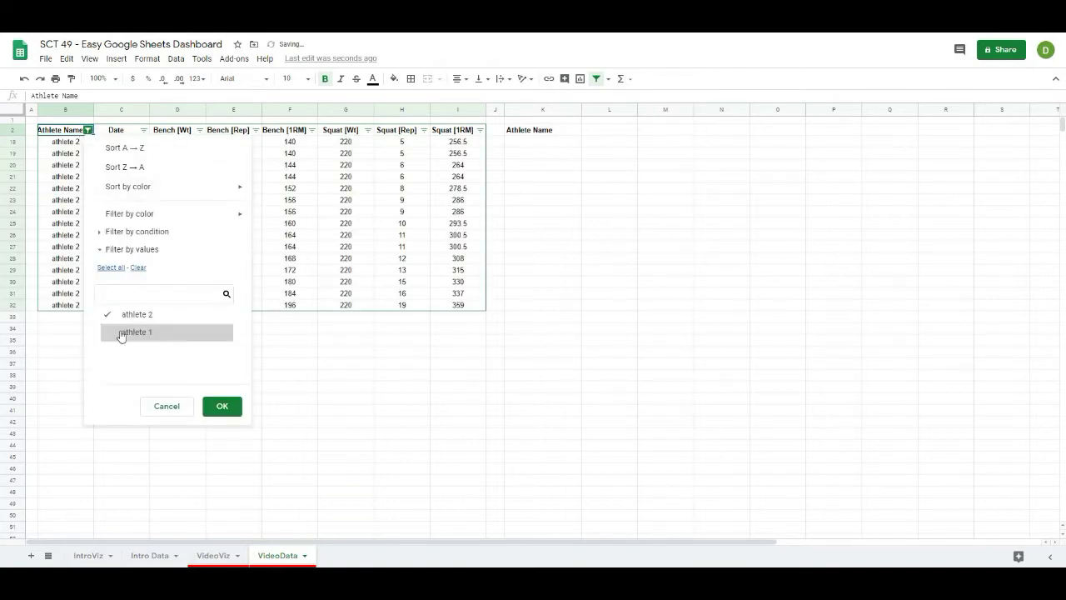
left_click(123, 334)
left_click(235, 406)
left_click(285, 398)
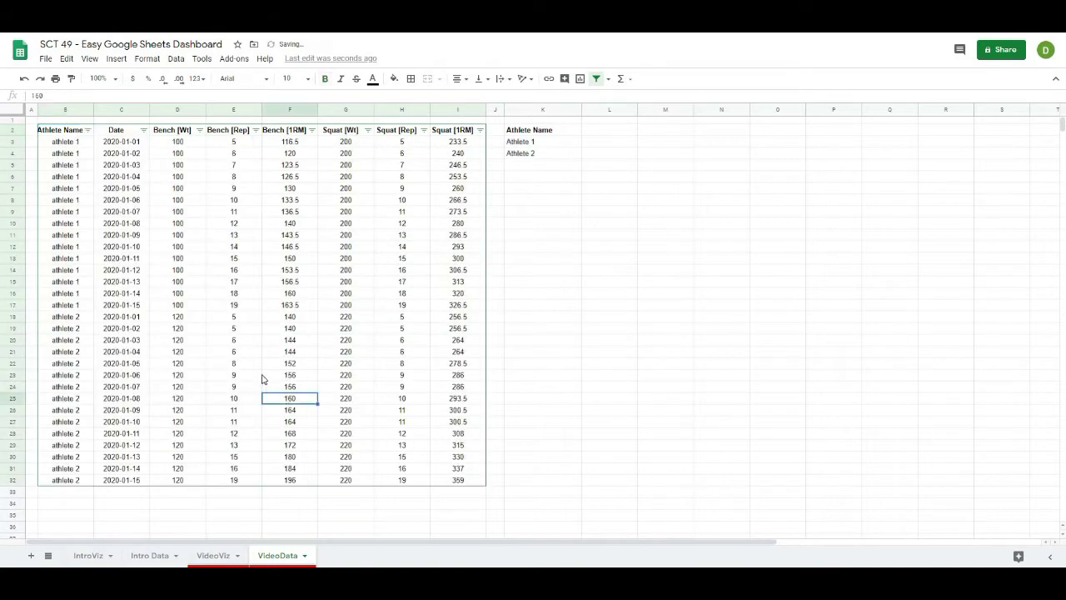
left_click(613, 322)
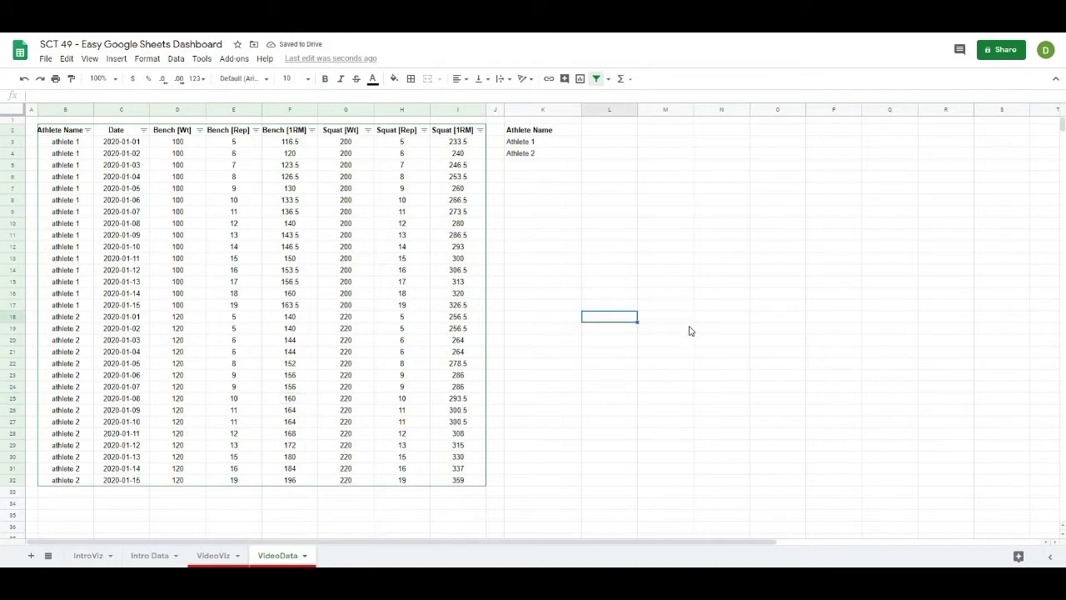
left_click(595, 272)
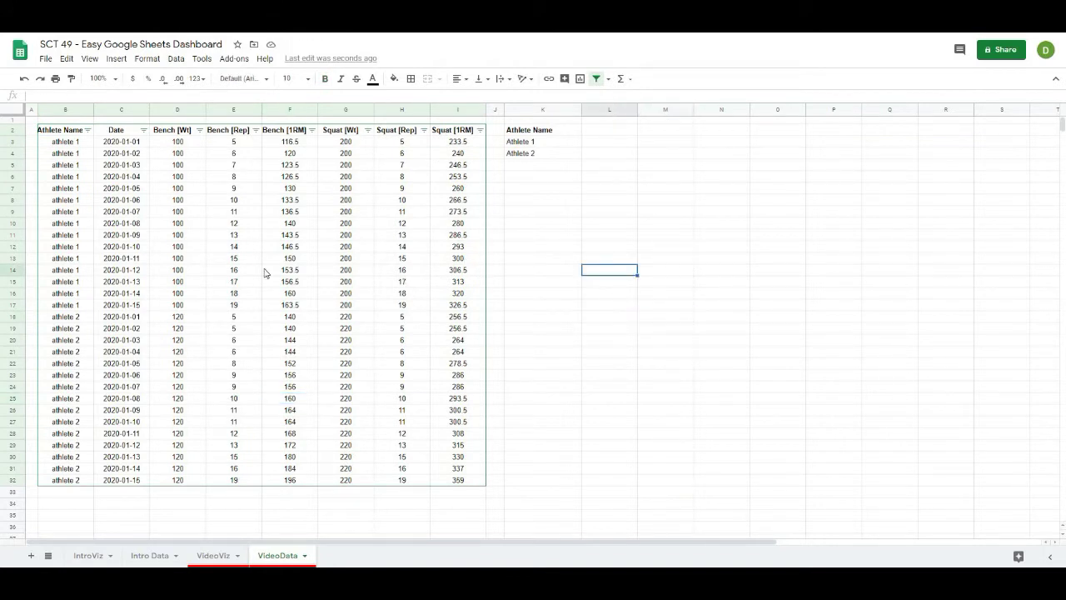
left_click(658, 308)
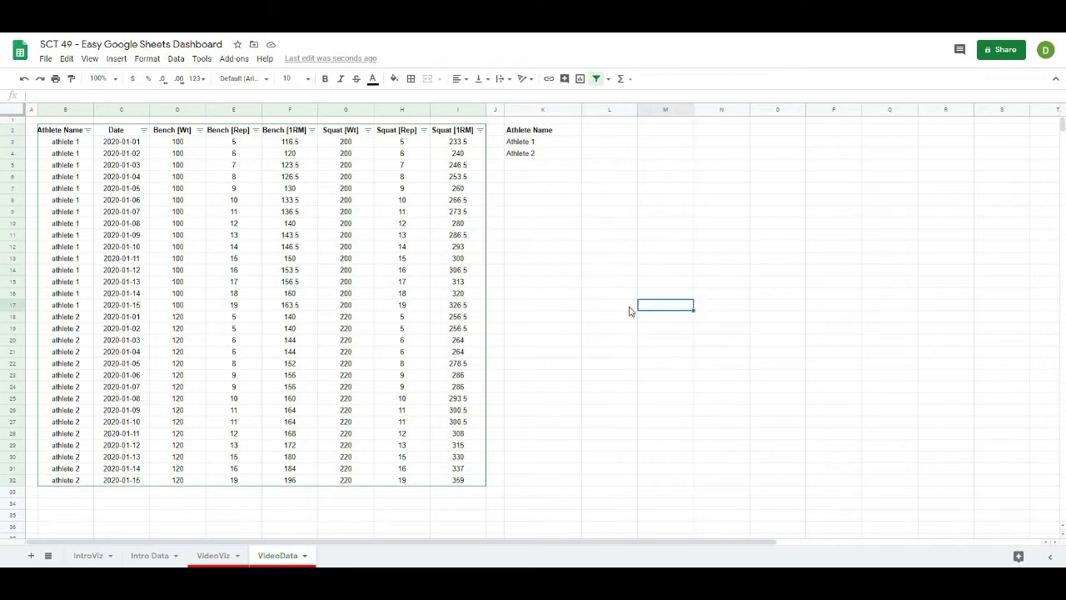
left_click(536, 279)
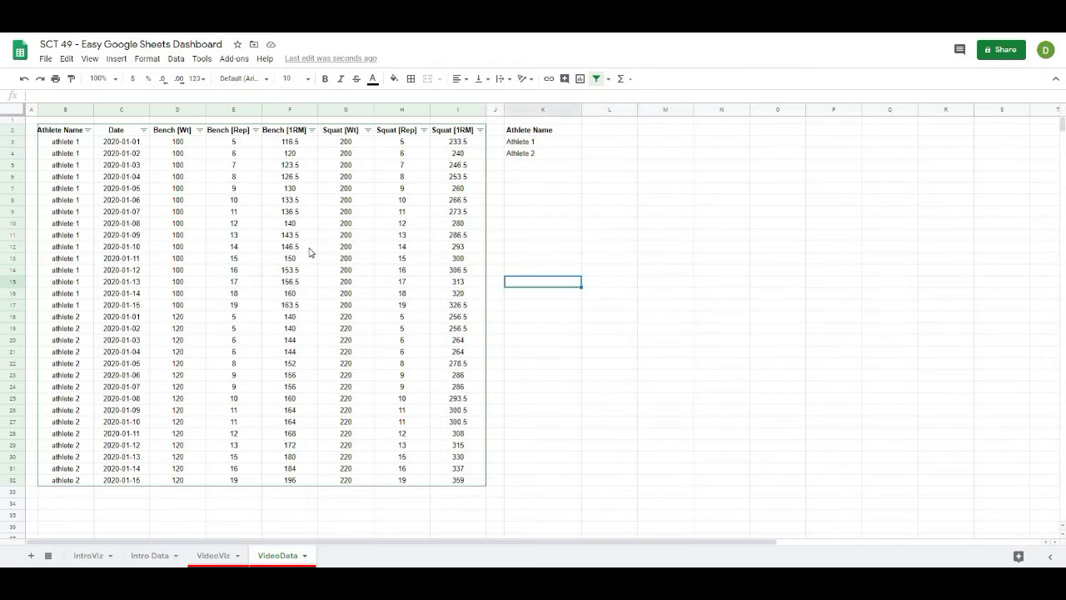
left_click(51, 135)
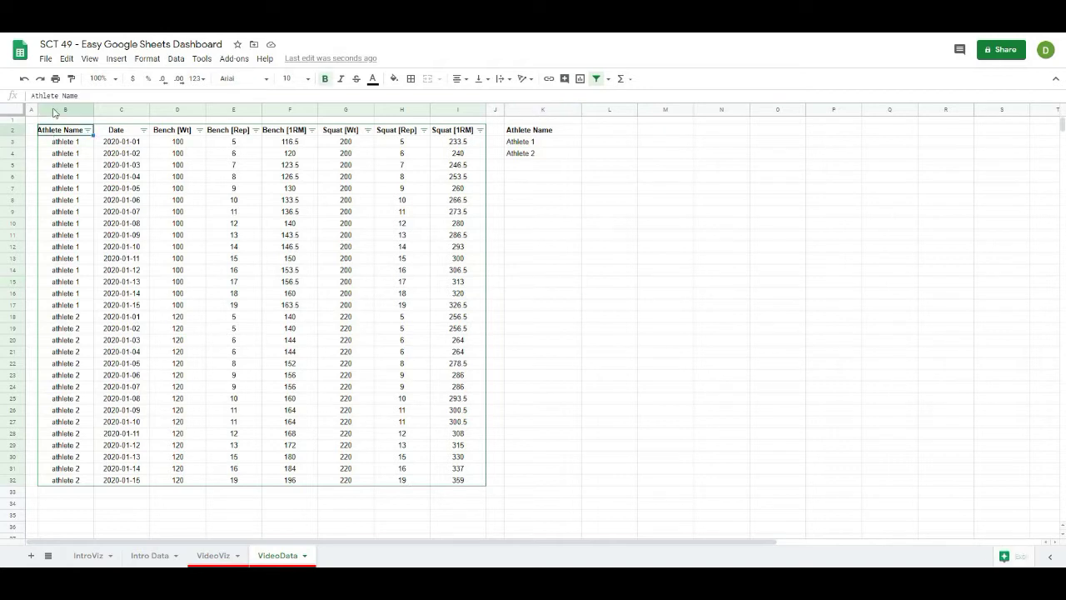
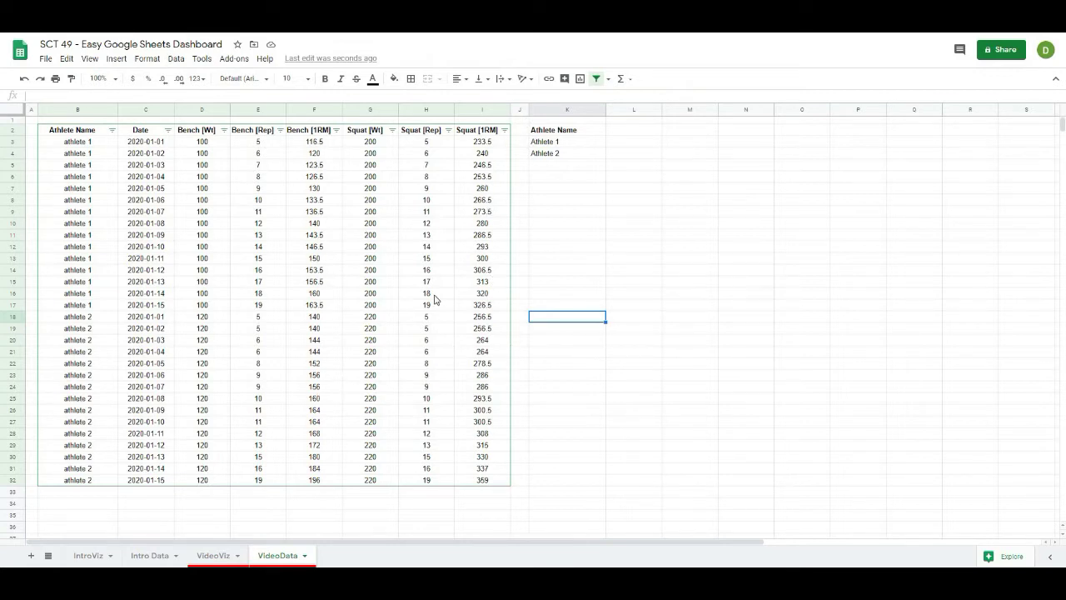
left_click(637, 332)
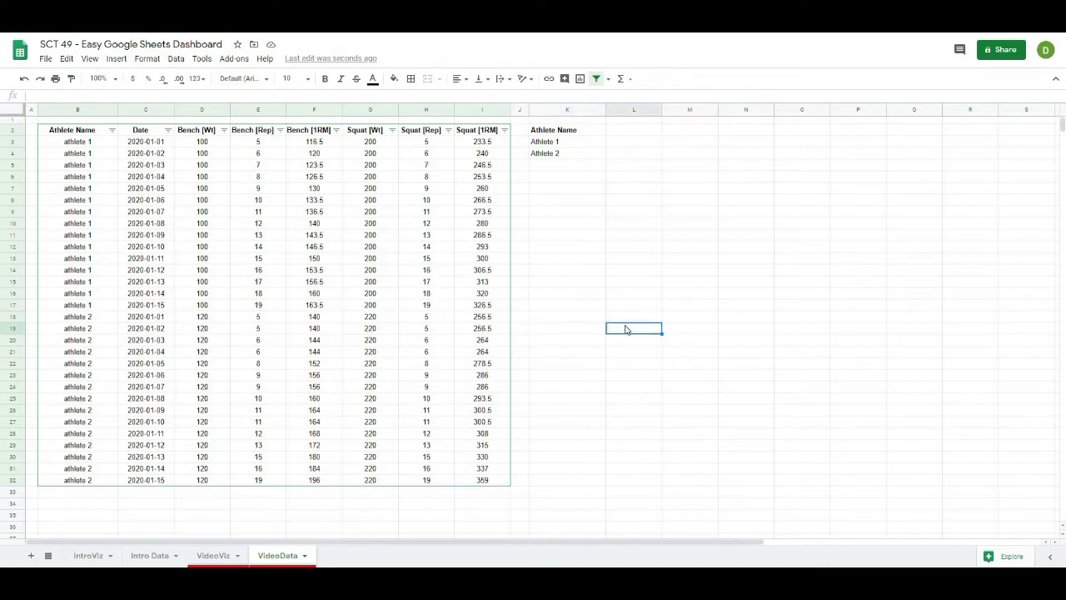
left_click(555, 317)
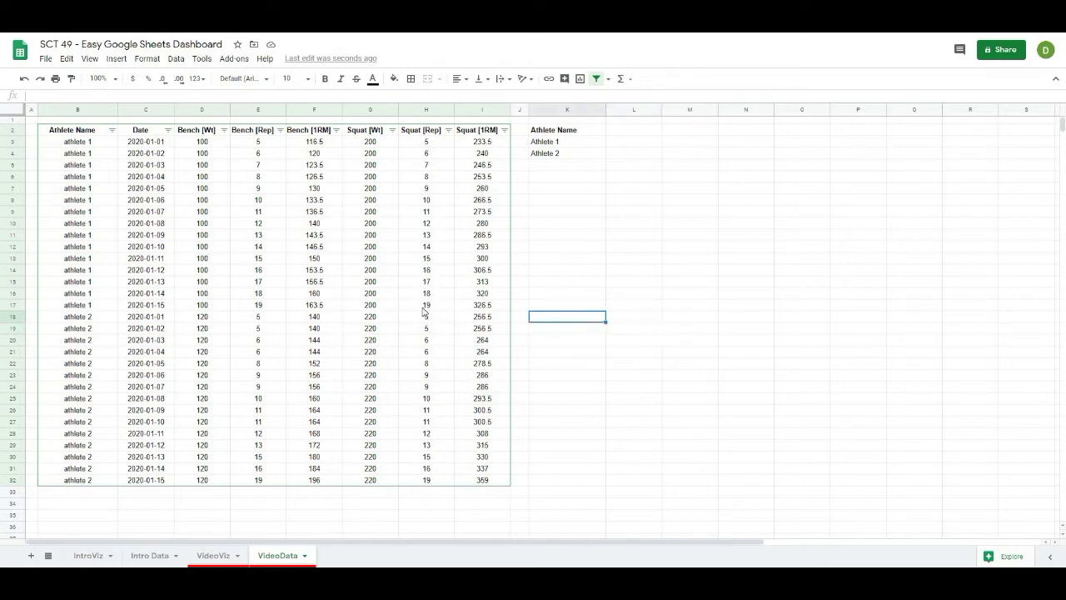
Step: Apply alternating colors with a header to the full data table B2:I32
left_click(55, 133)
left_click(608, 365)
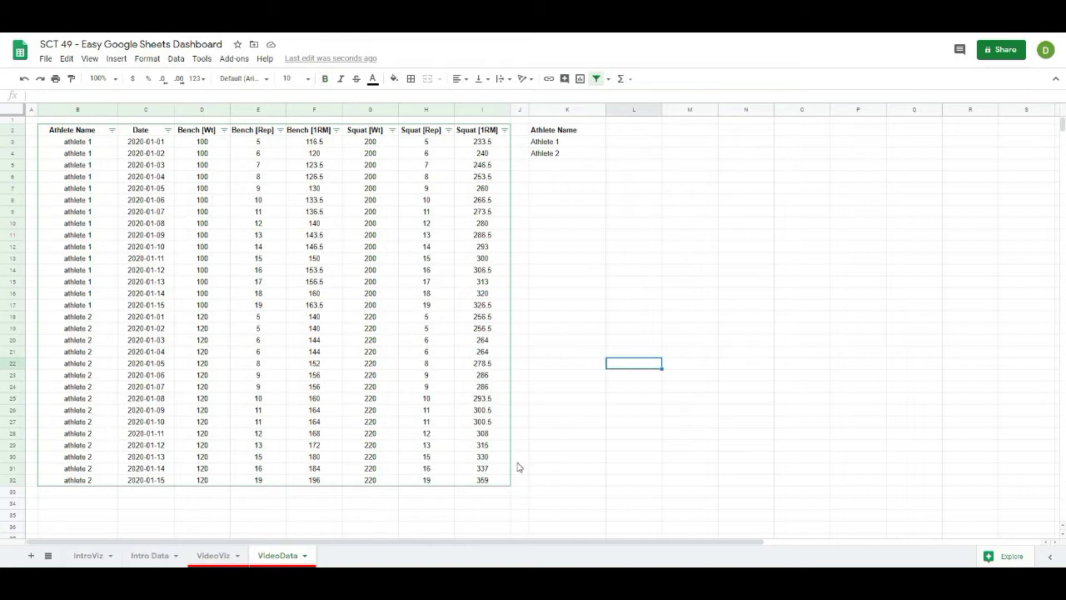
left_click_drag(61, 131, 480, 483)
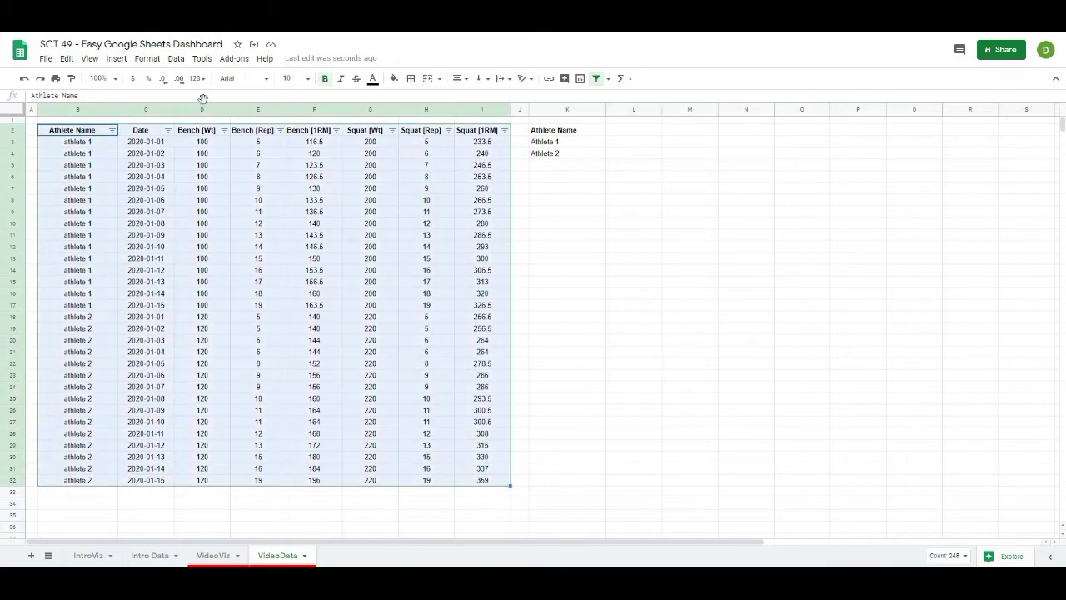
left_click(146, 60)
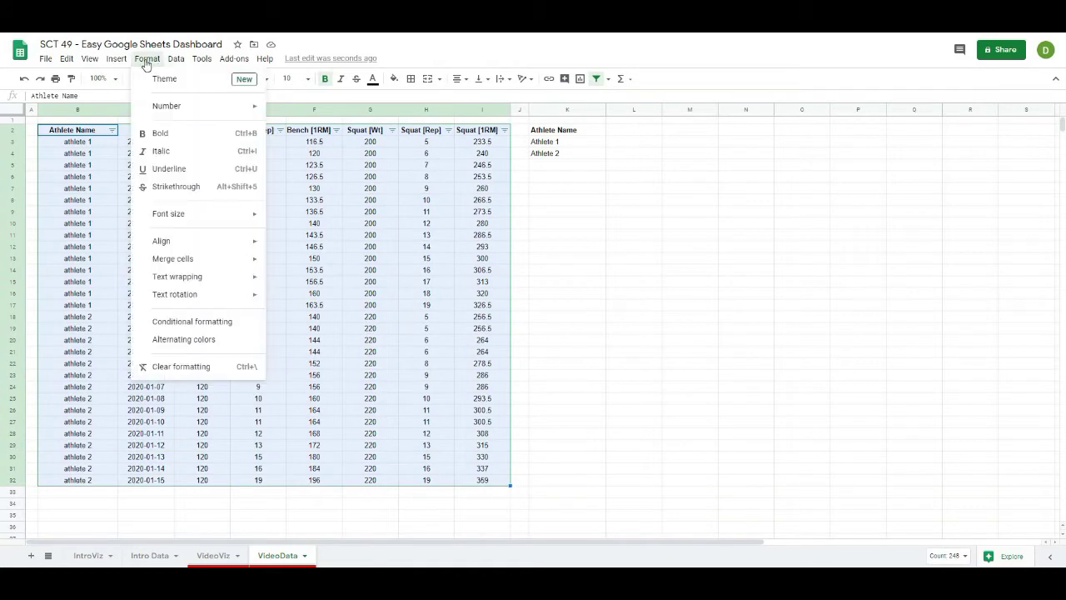
left_click(153, 339)
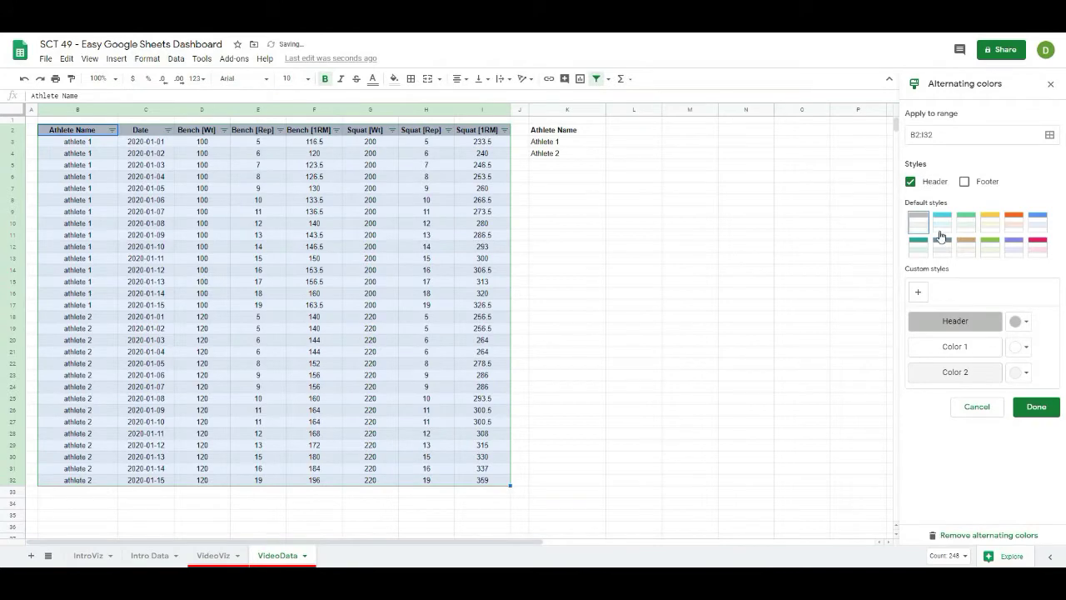
Step: Try several default alternating color styles on the data table, including blue, and return to the grey style
left_click(966, 221)
left_click(989, 222)
left_click(1037, 239)
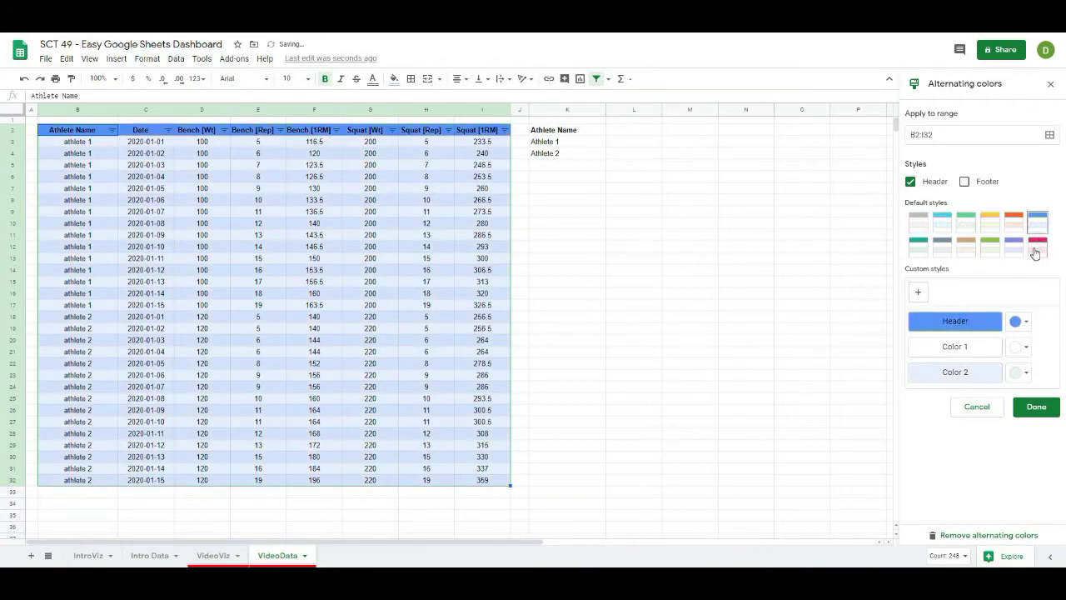
left_click(1014, 245)
left_click(990, 245)
left_click(918, 221)
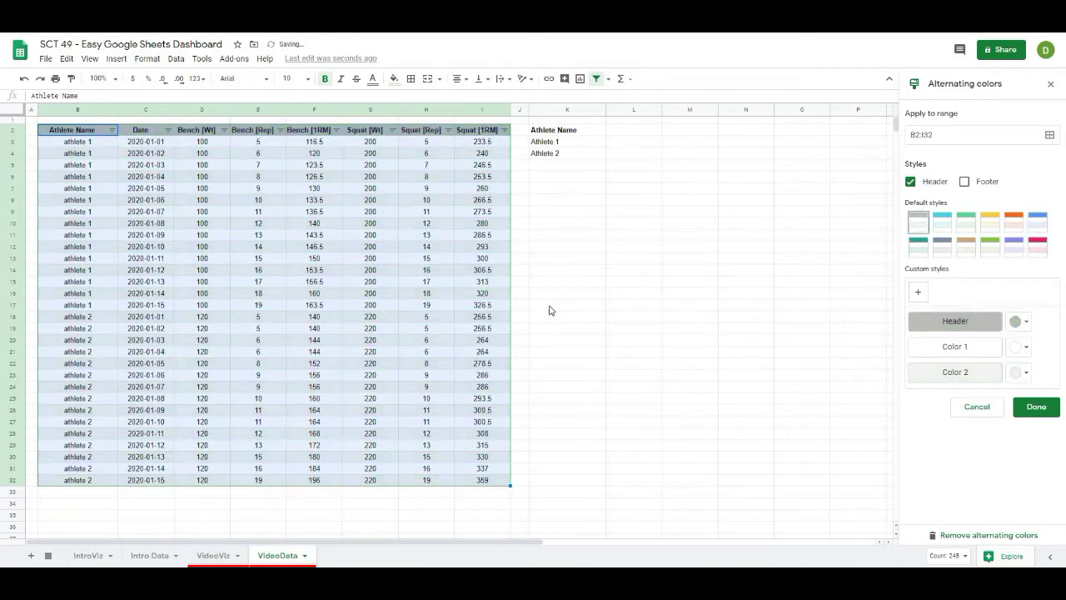
left_click(602, 284)
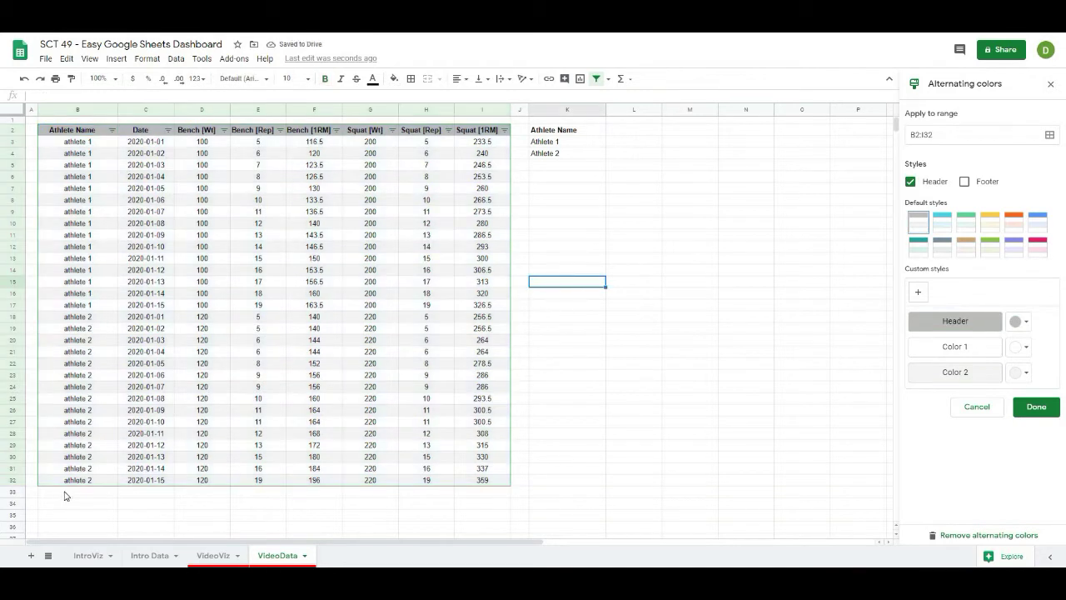
Step: Add four athlete 2 entries directly below the table in cells B33 to B36
left_click(92, 493)
type("Athlete 2")
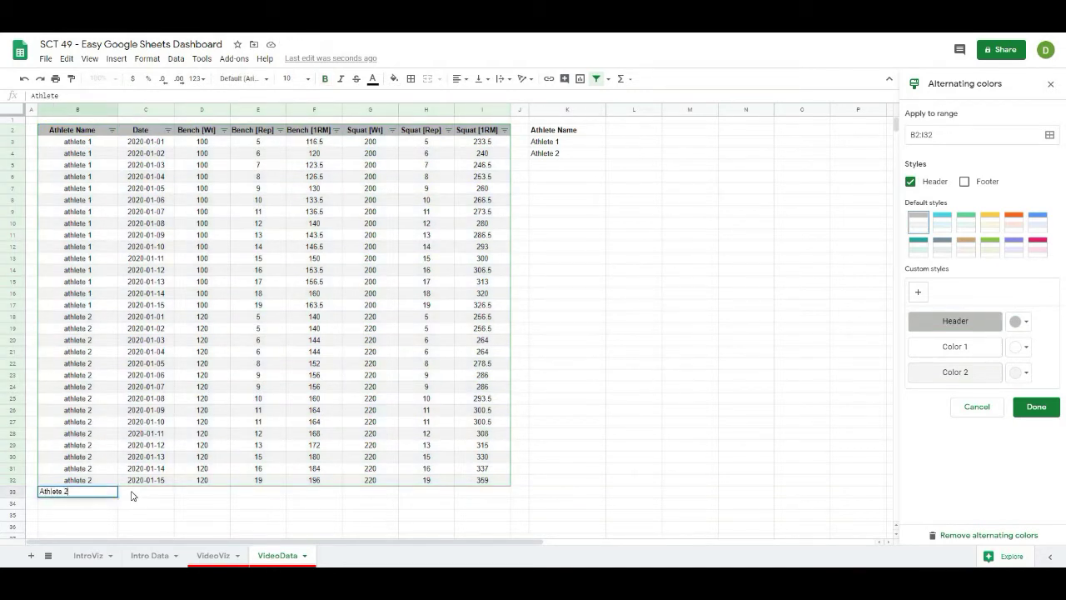
key("Return")
type("athlete 2")
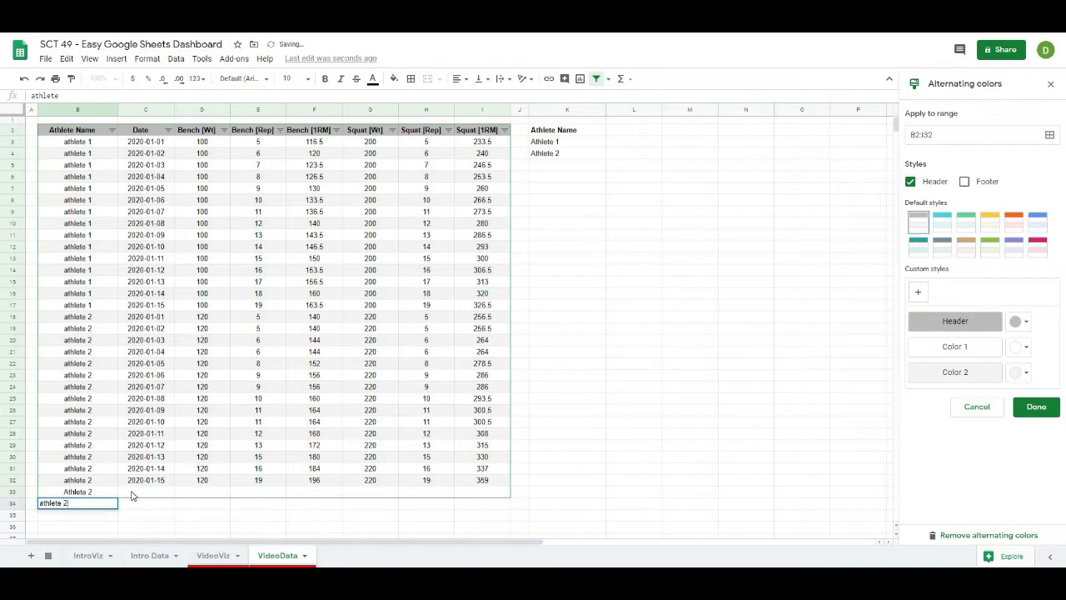
key("Return")
type("athlete 2")
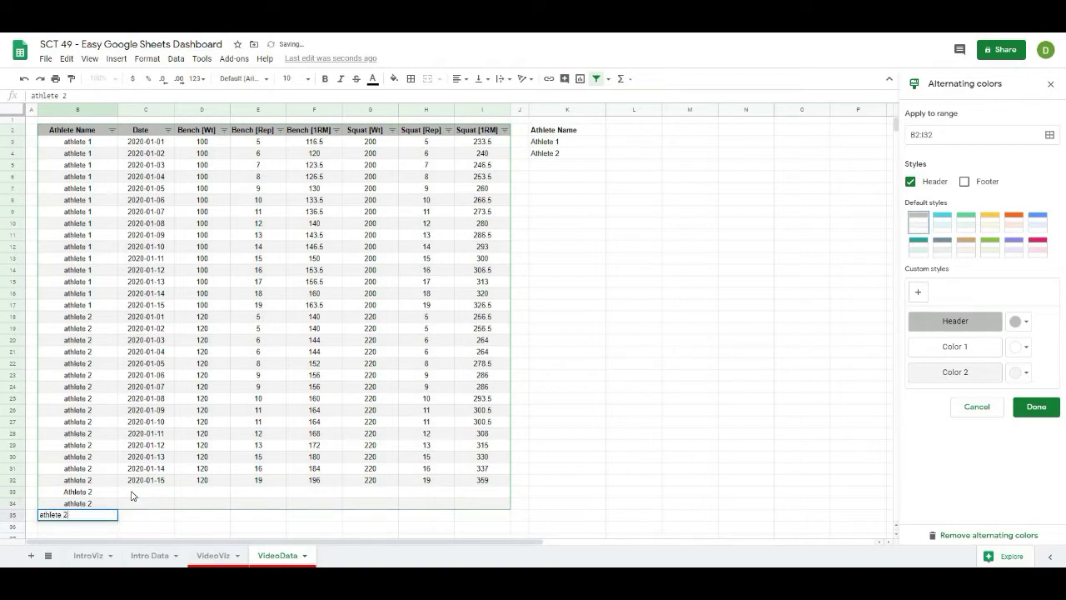
key("Return")
type("sthlete 3")
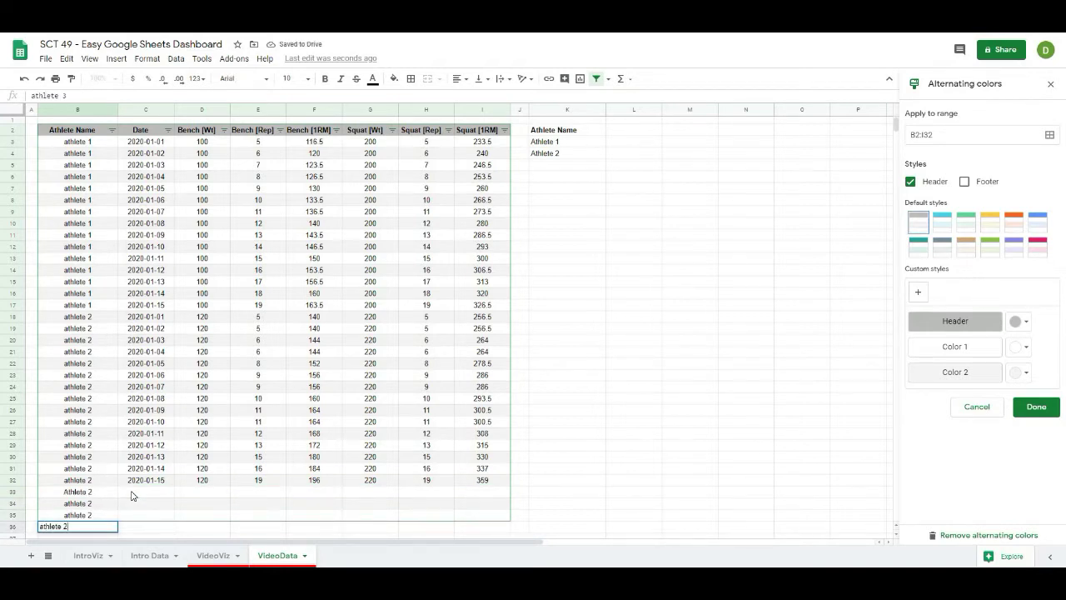
key("Return")
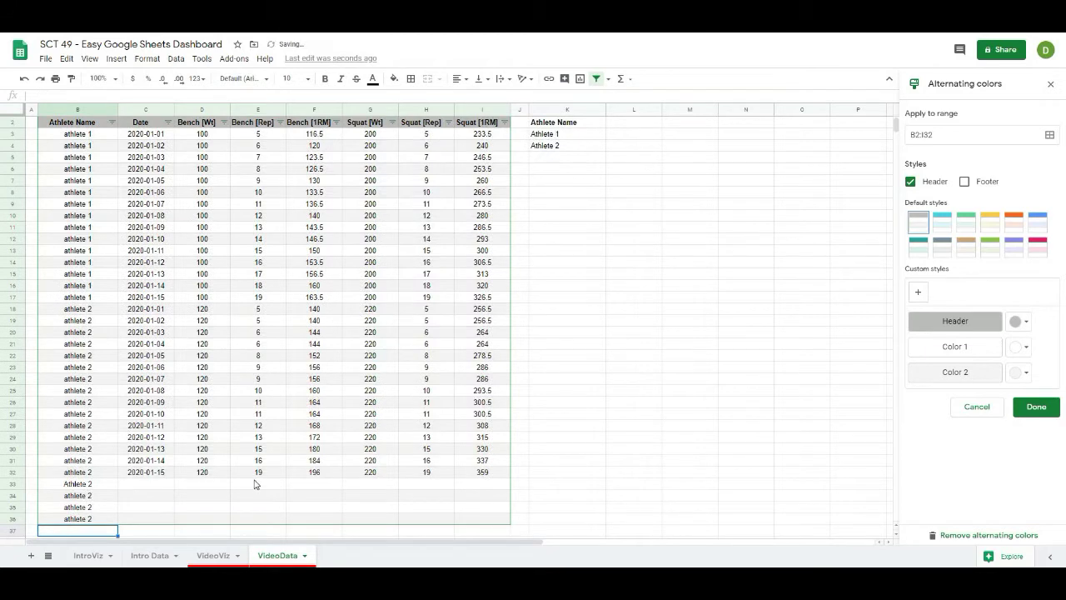
Step: Clear the four added athlete entries below the table and delete rows 33 to 36
left_click_drag(74, 484, 74, 520)
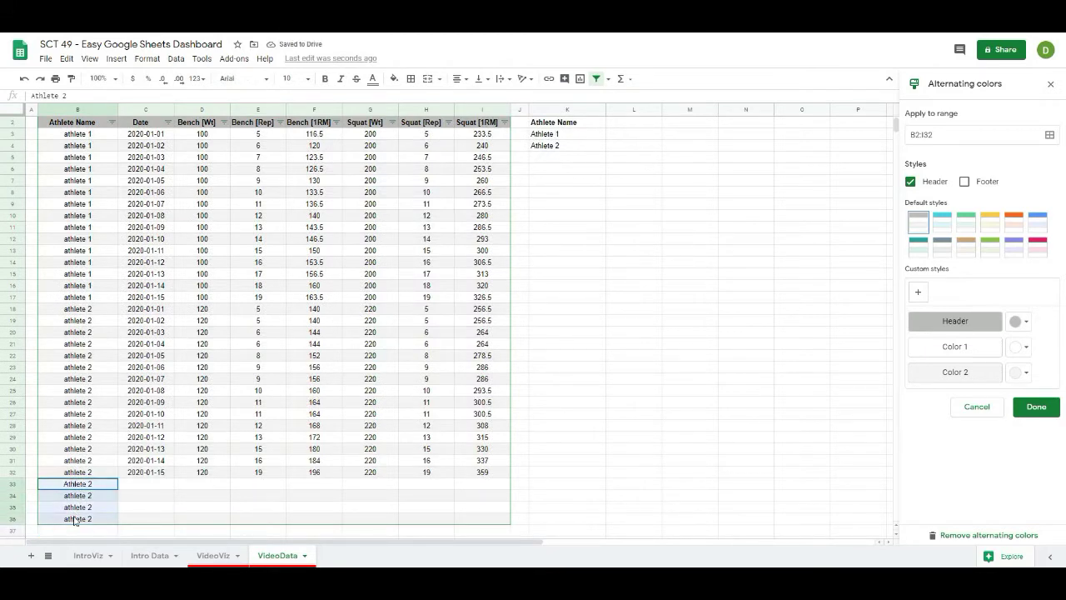
key("Delete")
left_click(200, 494)
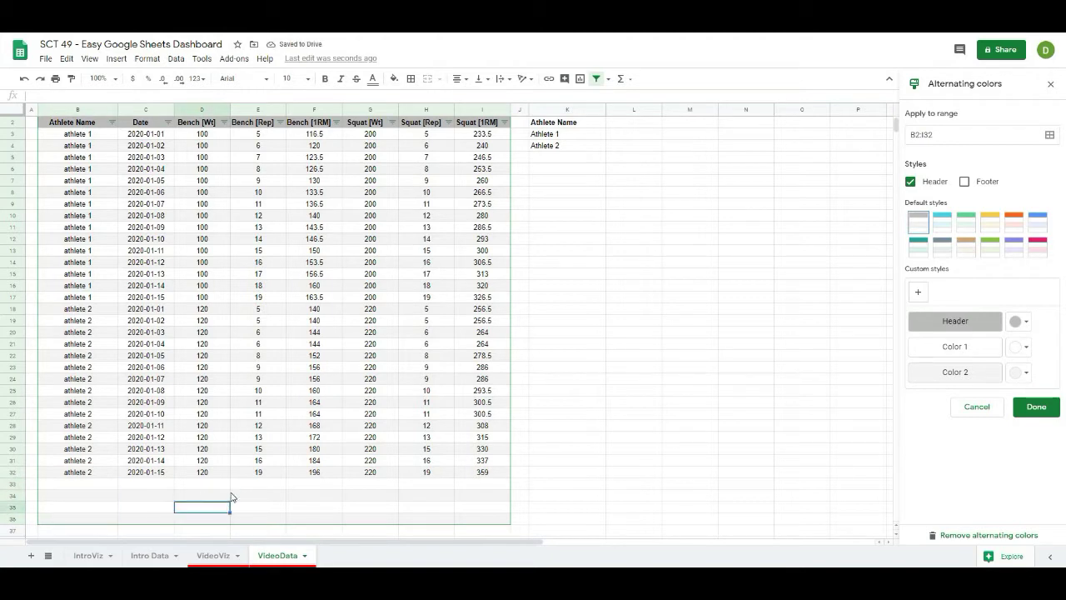
left_click_drag(202, 484, 90, 520)
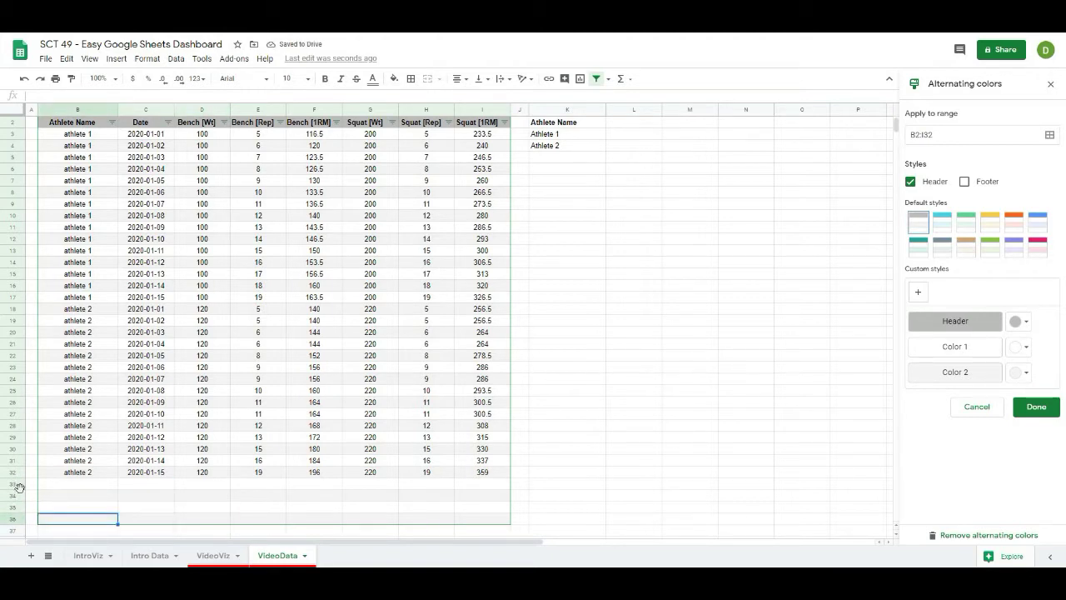
left_click_drag(18, 484, 14, 518)
left_click(108, 498)
right_click(14, 518)
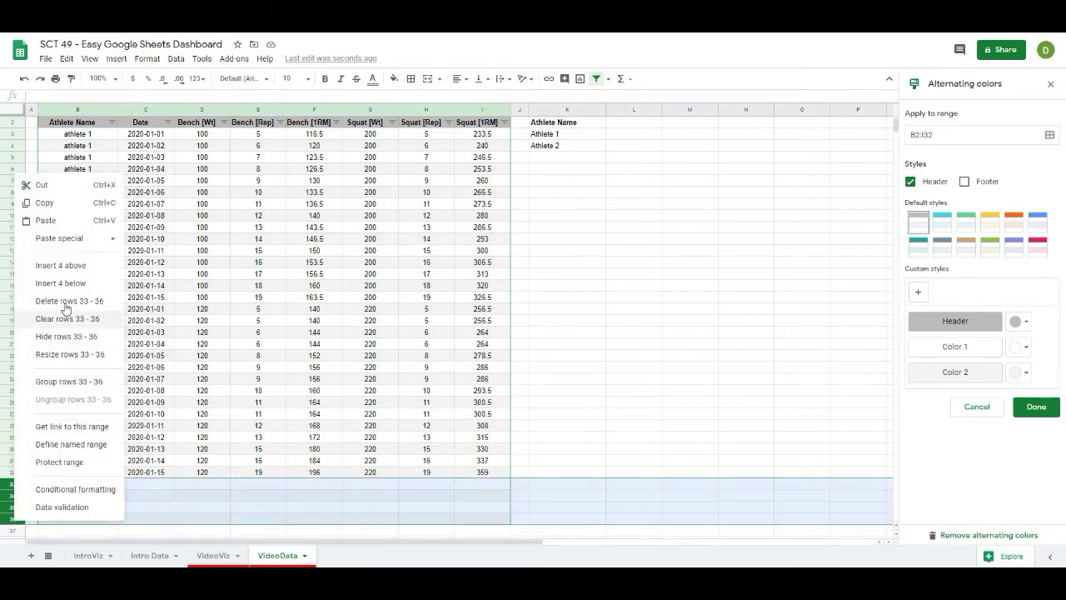
left_click(633, 402)
scroll(407, 489, "up", 1)
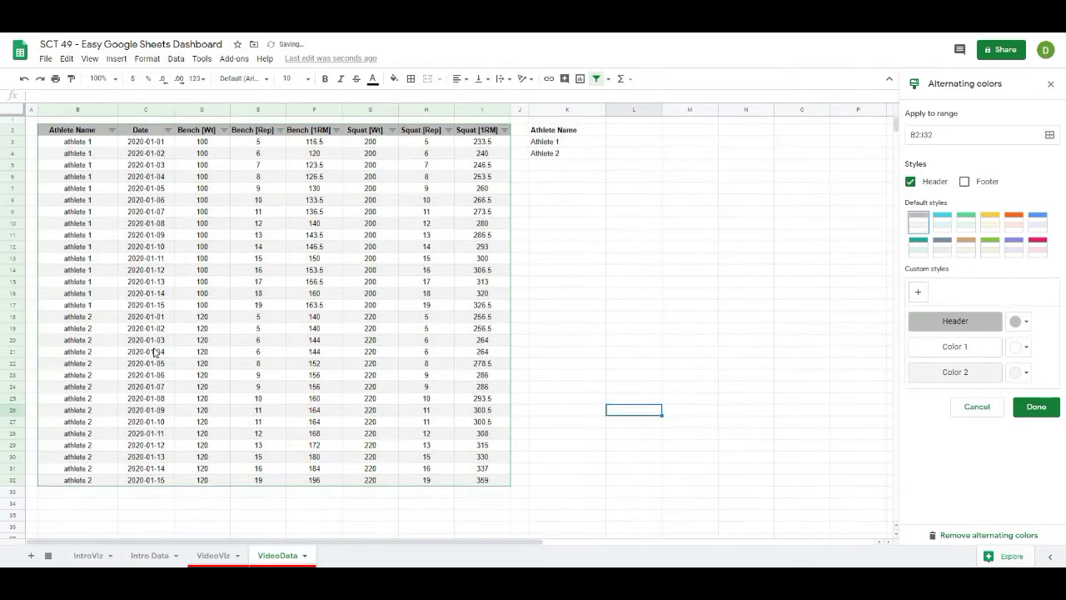
left_click(167, 388)
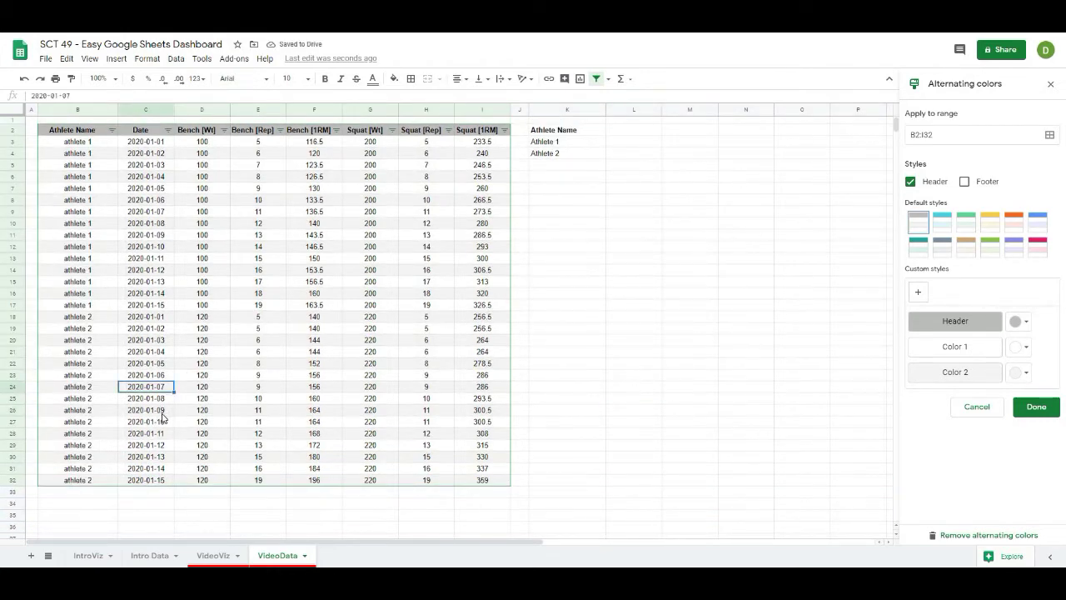
left_click(82, 492)
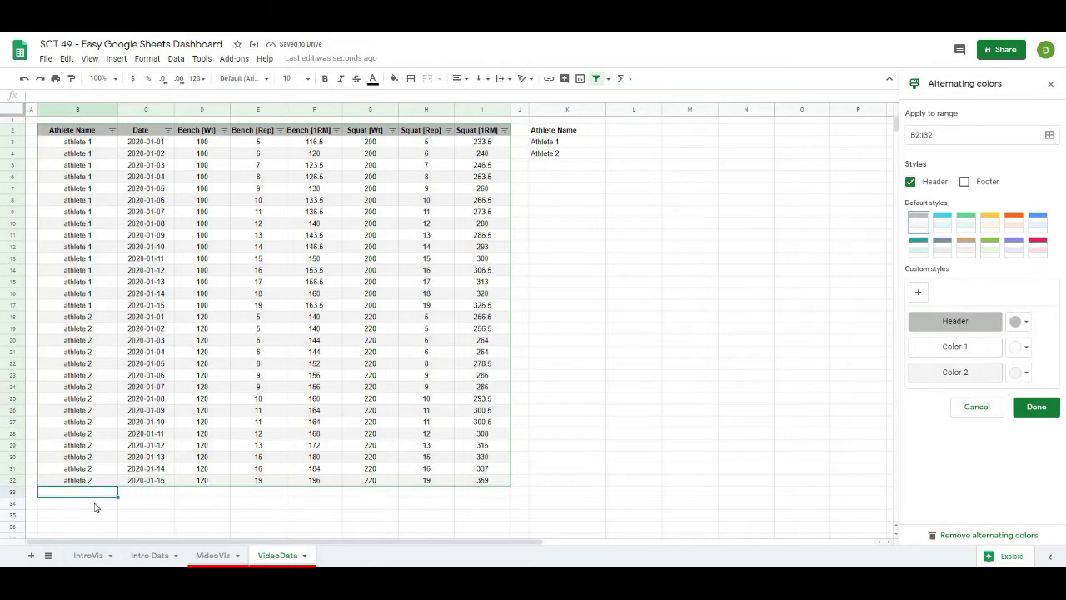
left_click(140, 504)
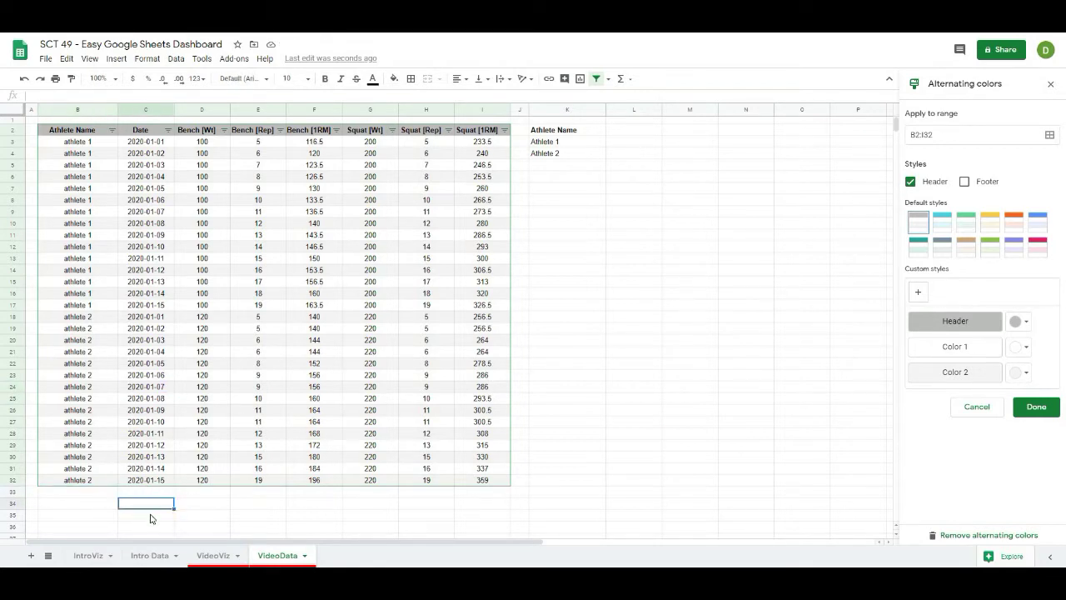
left_click(325, 520)
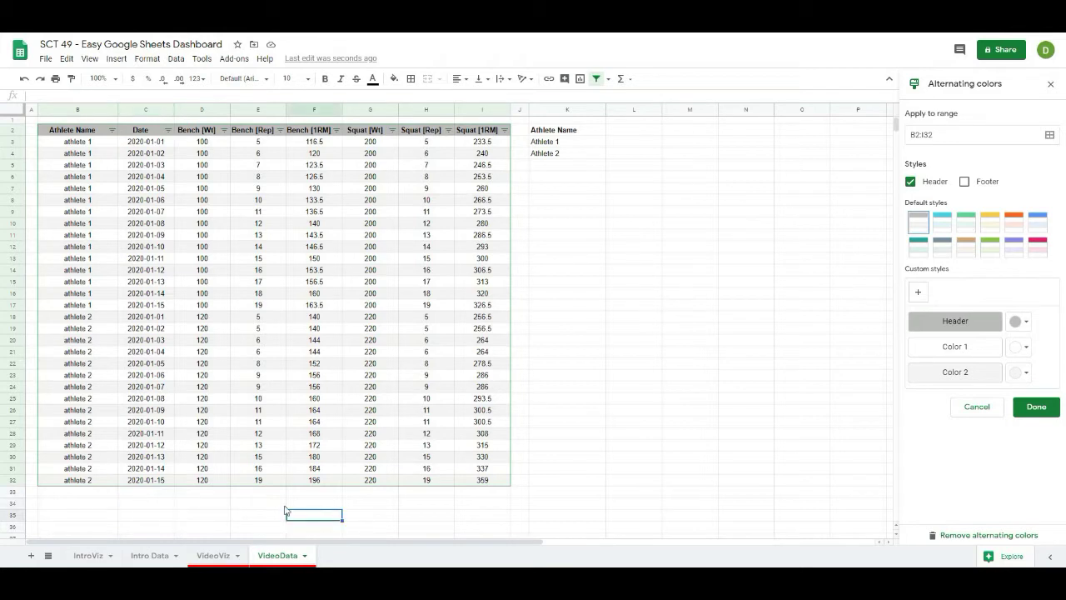
left_click(573, 433)
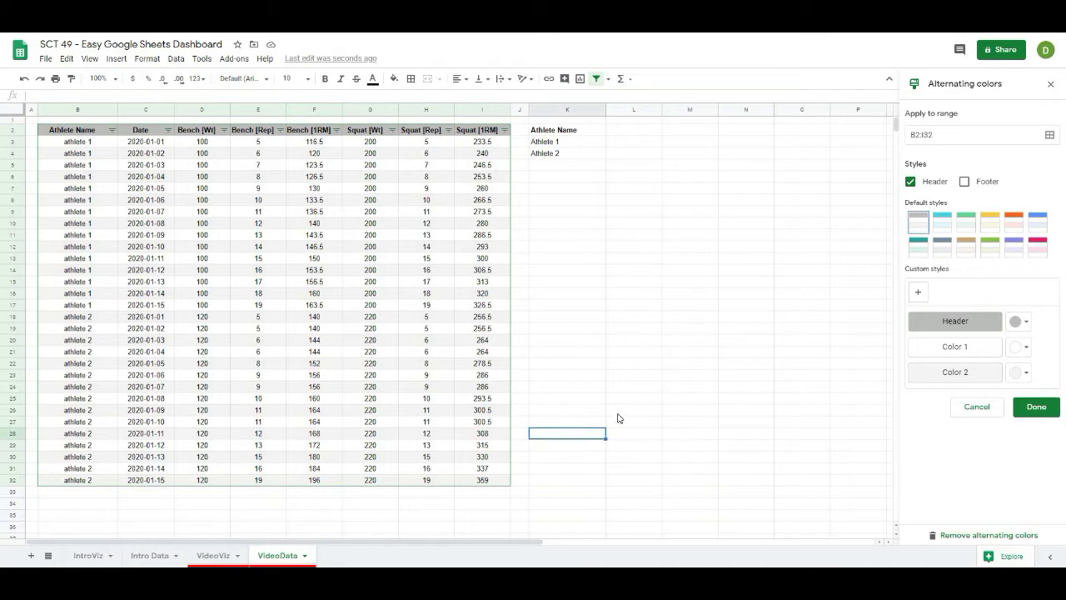
left_click(630, 350)
Step: Apply alternating colors to the athlete list K2:K4 using the default style with a pink header
left_click_drag(542, 135, 545, 155)
left_click(545, 200)
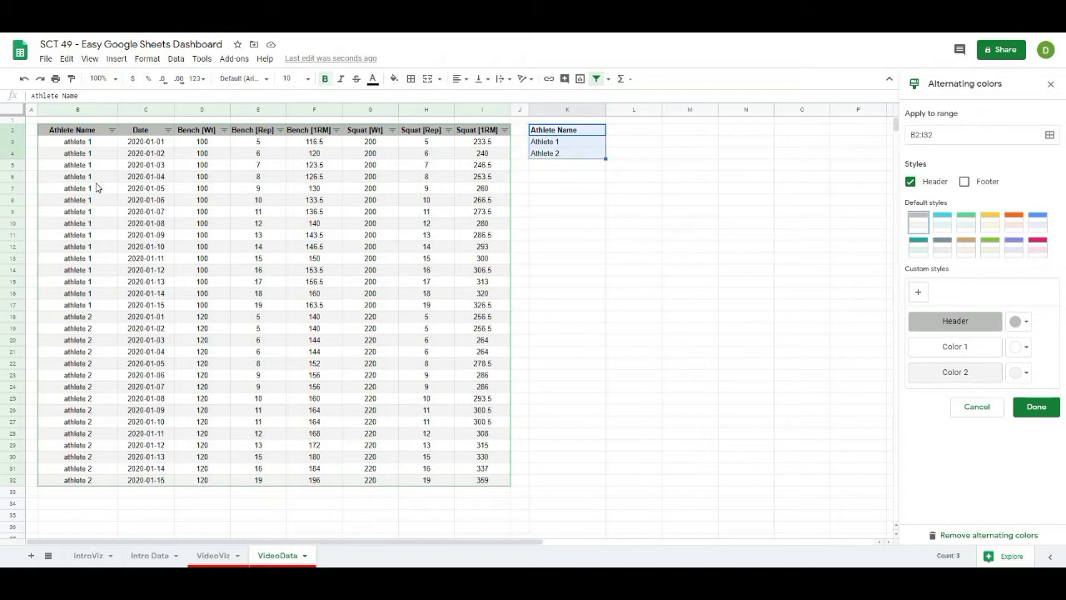
left_click(153, 60)
left_click(159, 340)
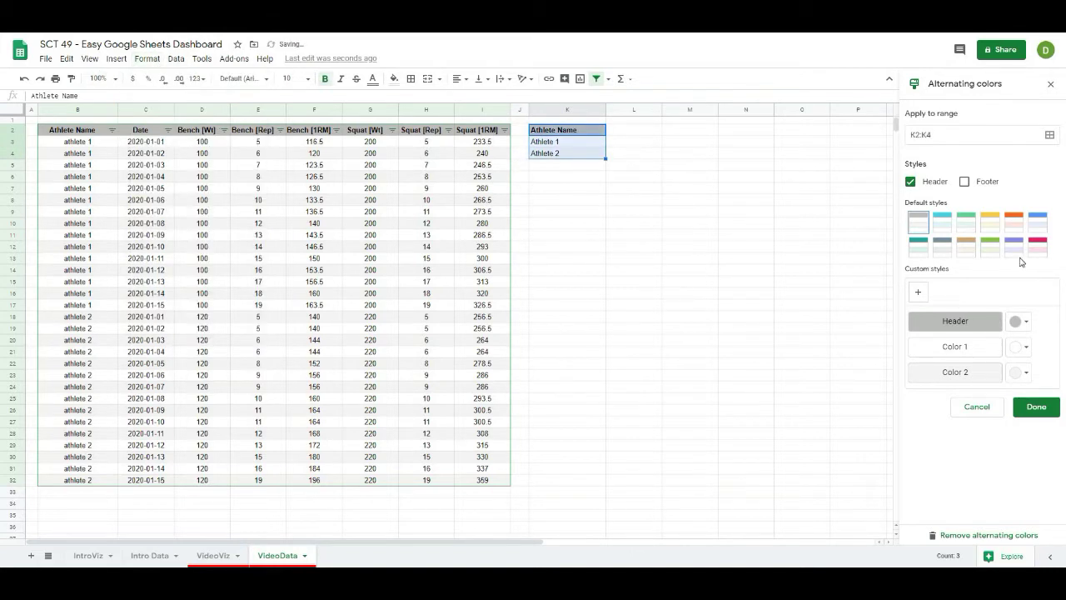
left_click(1037, 247)
left_click(657, 284)
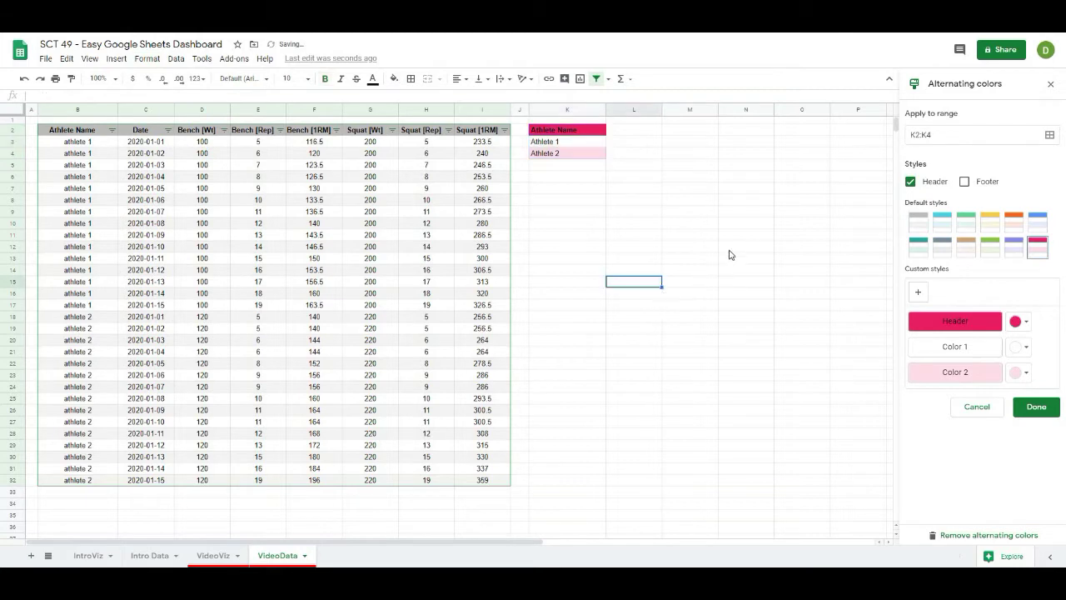
left_click(728, 248)
left_click(664, 240)
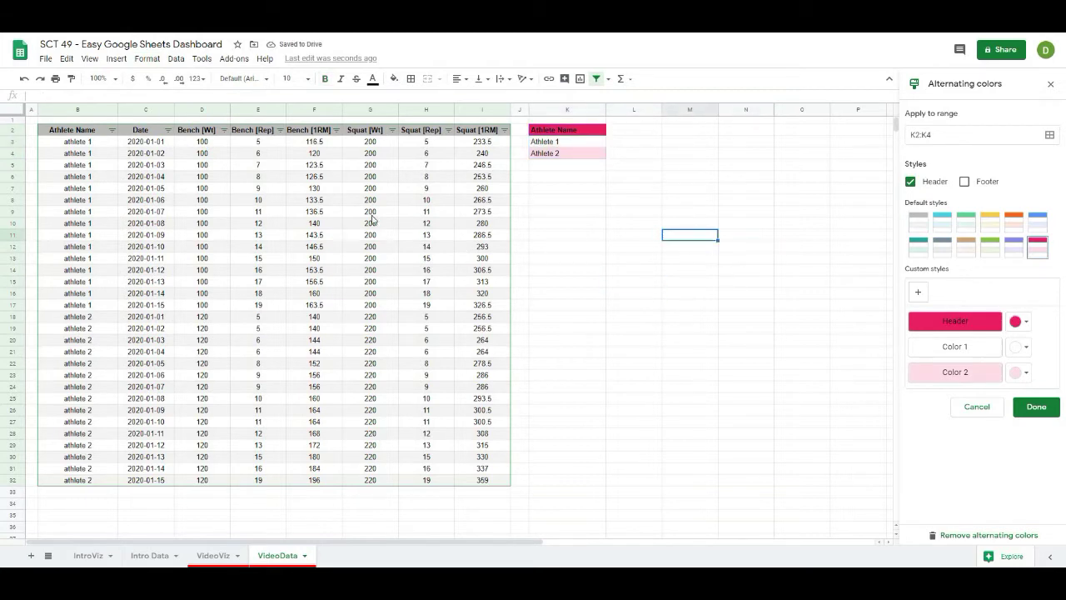
Step: Examine the repeated athlete entries in B3:B32 and the short Athlete Name list in K2:K4
left_click(99, 147)
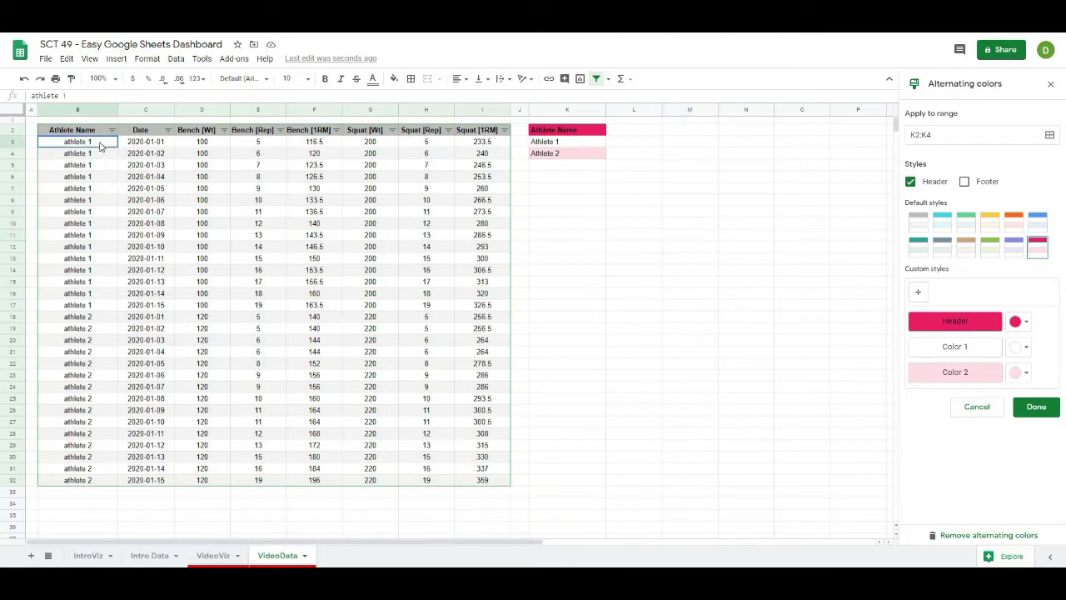
left_click_drag(100, 146, 89, 491)
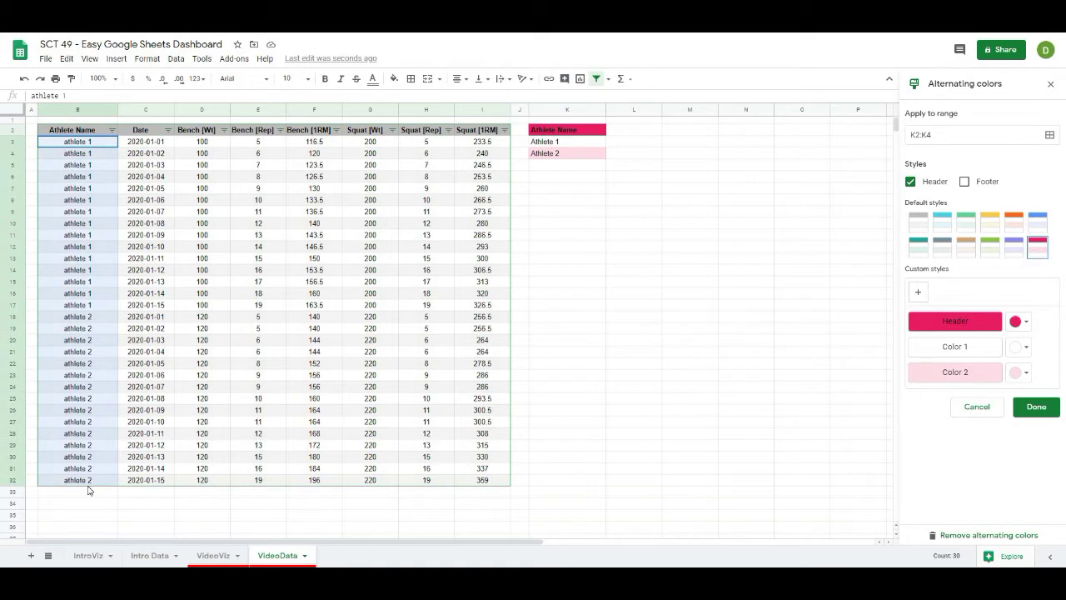
left_click(105, 409)
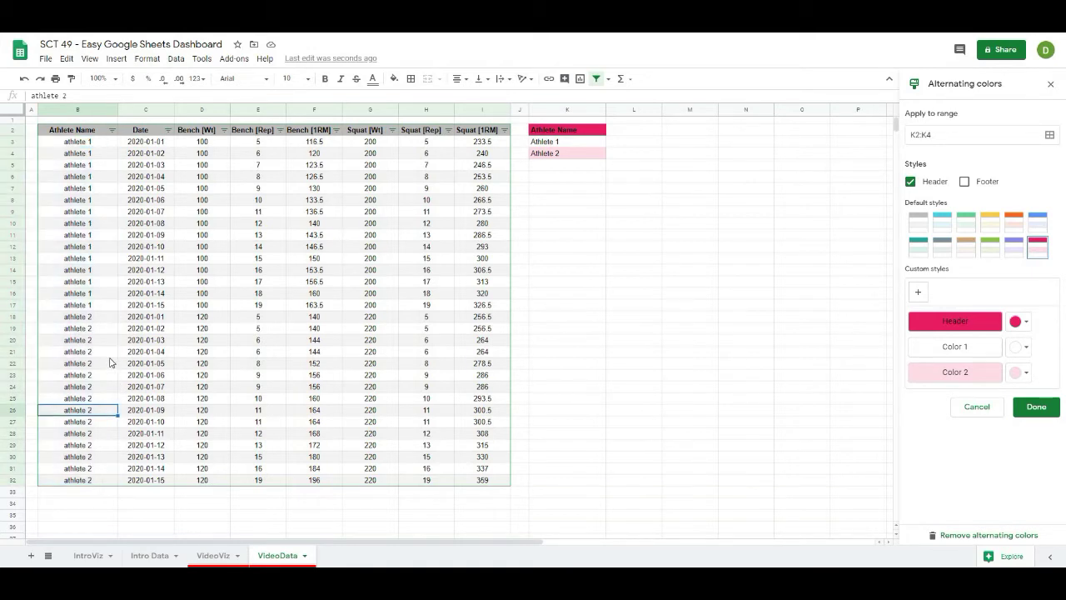
left_click(85, 145)
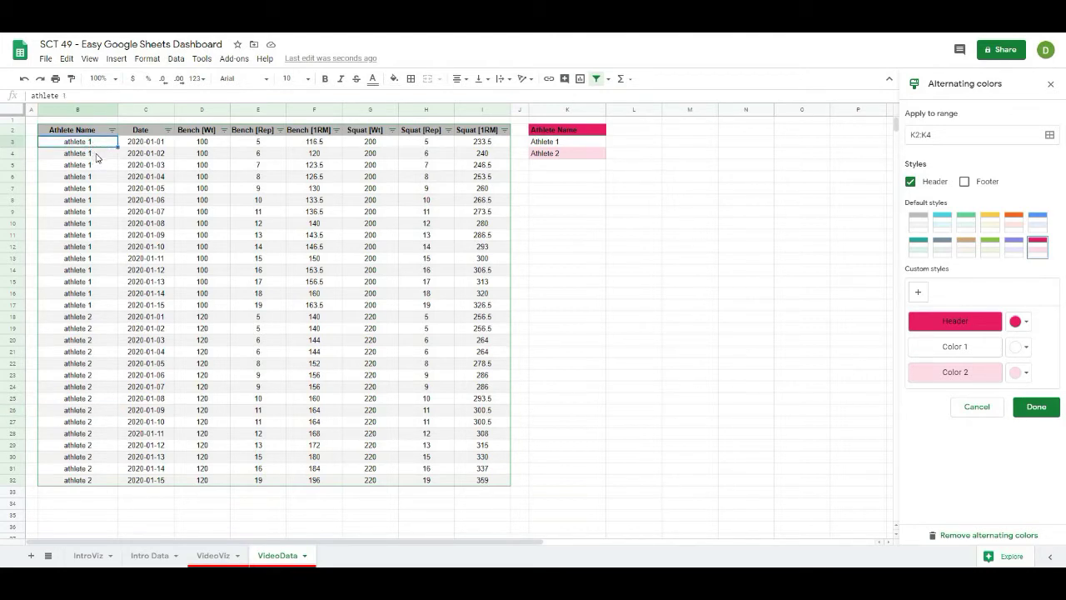
left_click(92, 178)
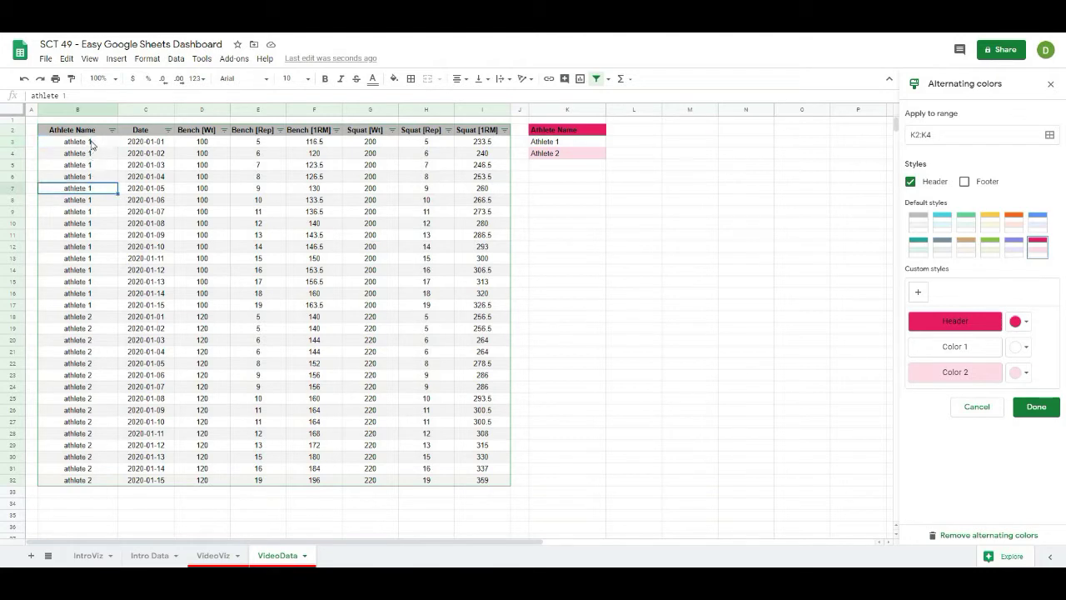
left_click(88, 143)
left_click(96, 236)
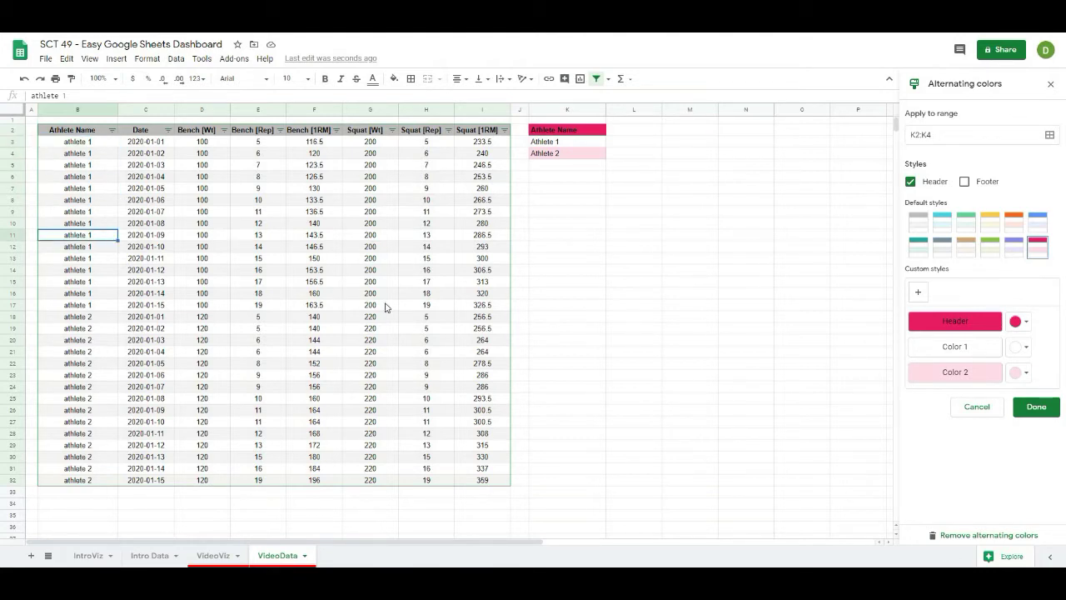
left_click(633, 280)
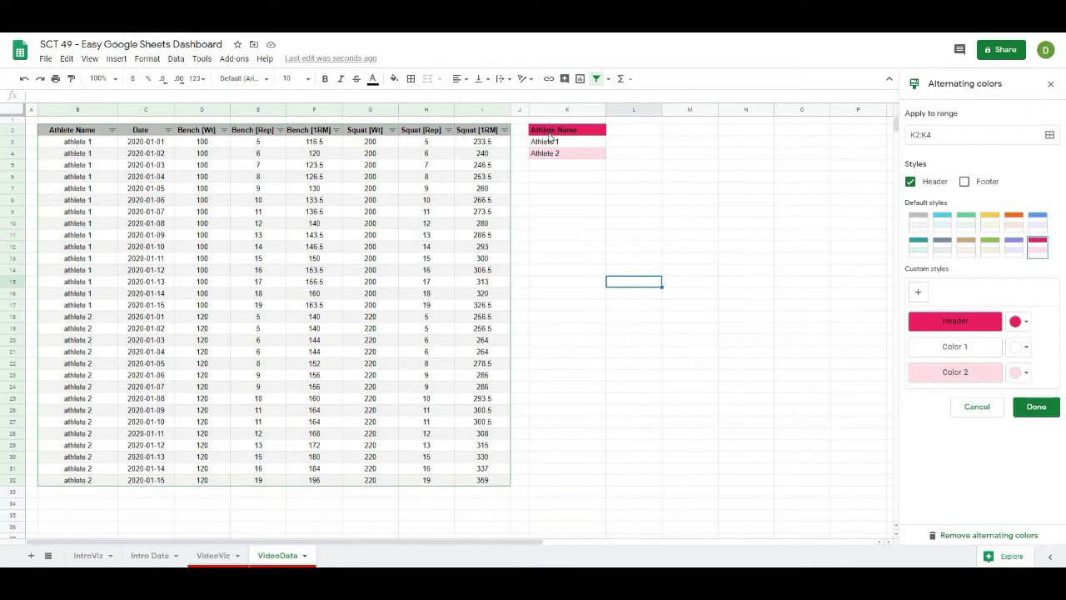
left_click_drag(548, 140, 555, 179)
left_click(560, 188)
left_click(554, 177)
left_click_drag(556, 137, 555, 152)
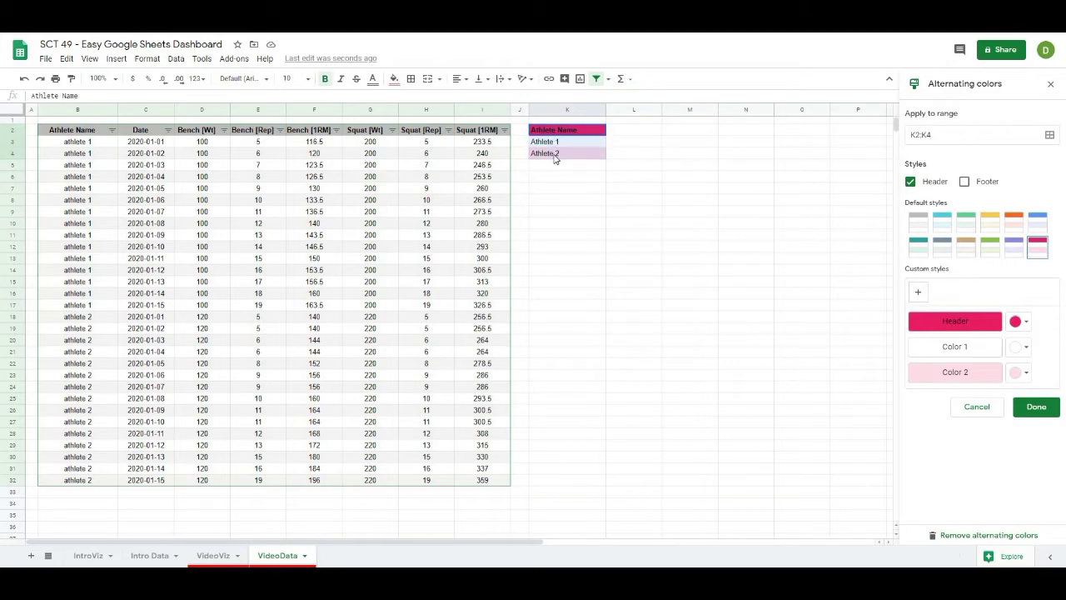
left_click(552, 188)
left_click(552, 132)
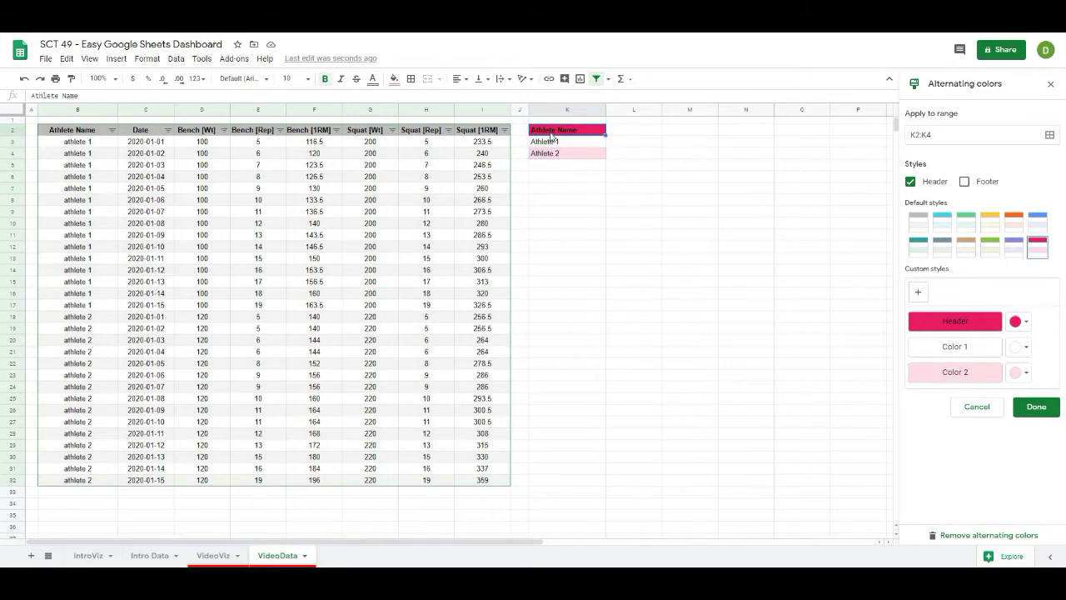
Step: Review the individual athlete name cells down column B of the data table
left_click(570, 257)
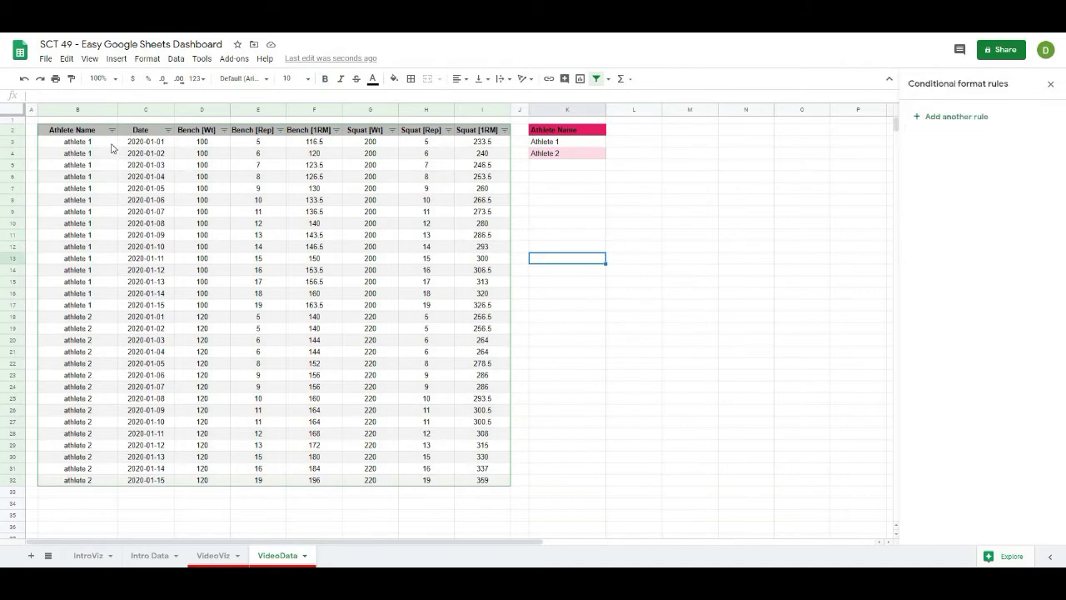
left_click_drag(113, 148, 111, 471)
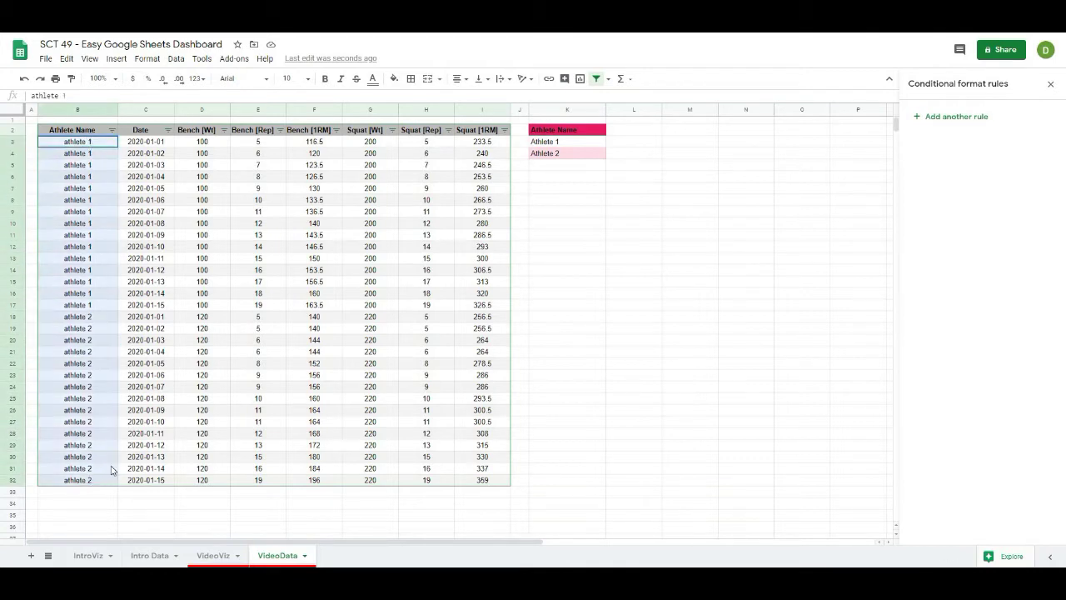
left_click(167, 447)
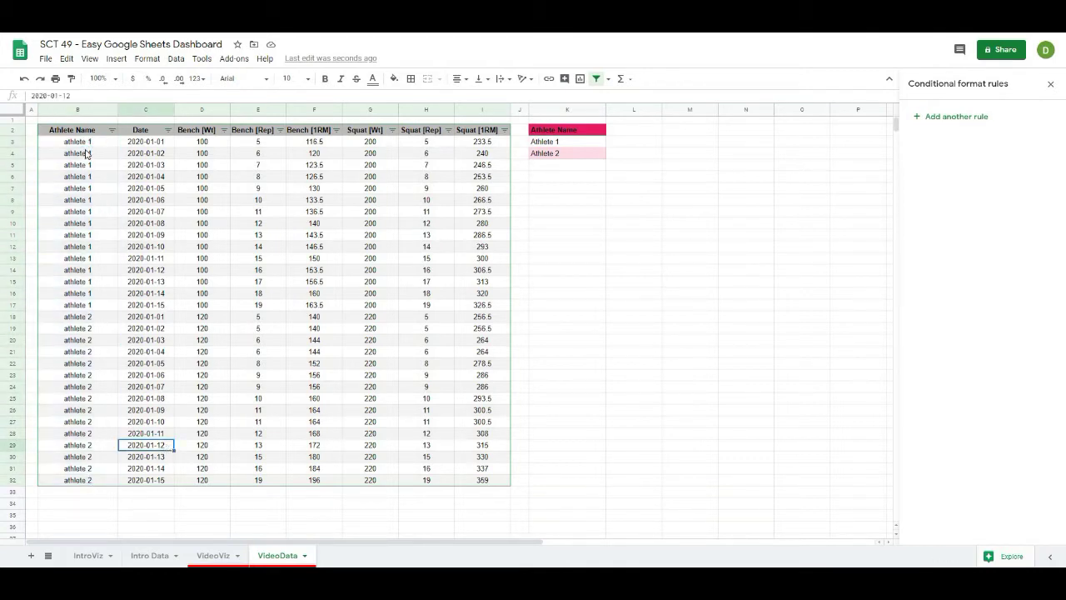
mouse_move(86, 146)
left_mouse_down()
mouse_move(87, 156)
mouse_move(84, 144)
left_mouse_up()
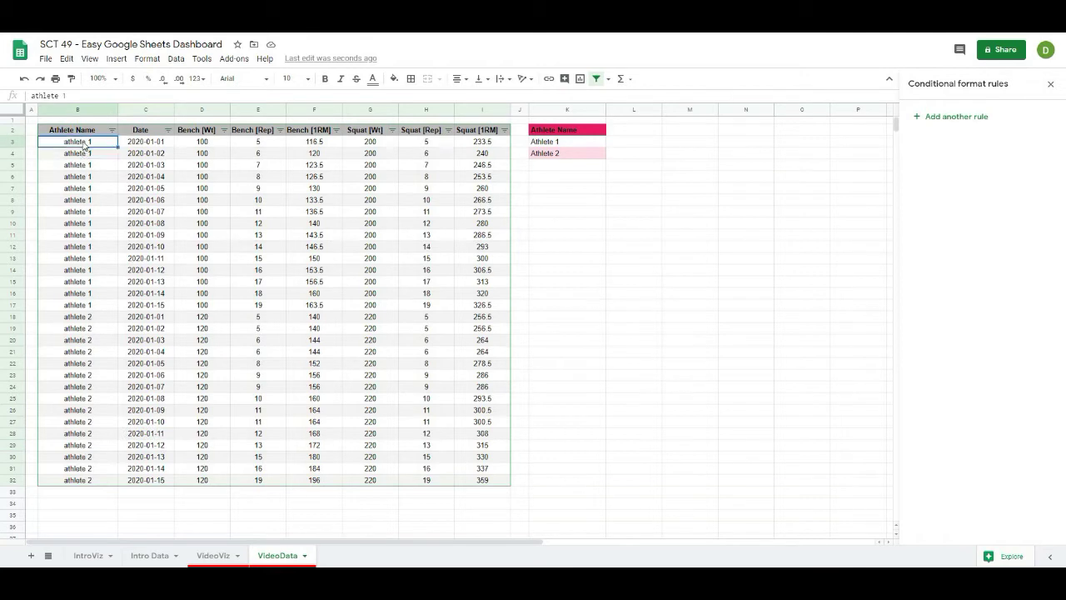
left_click(100, 273)
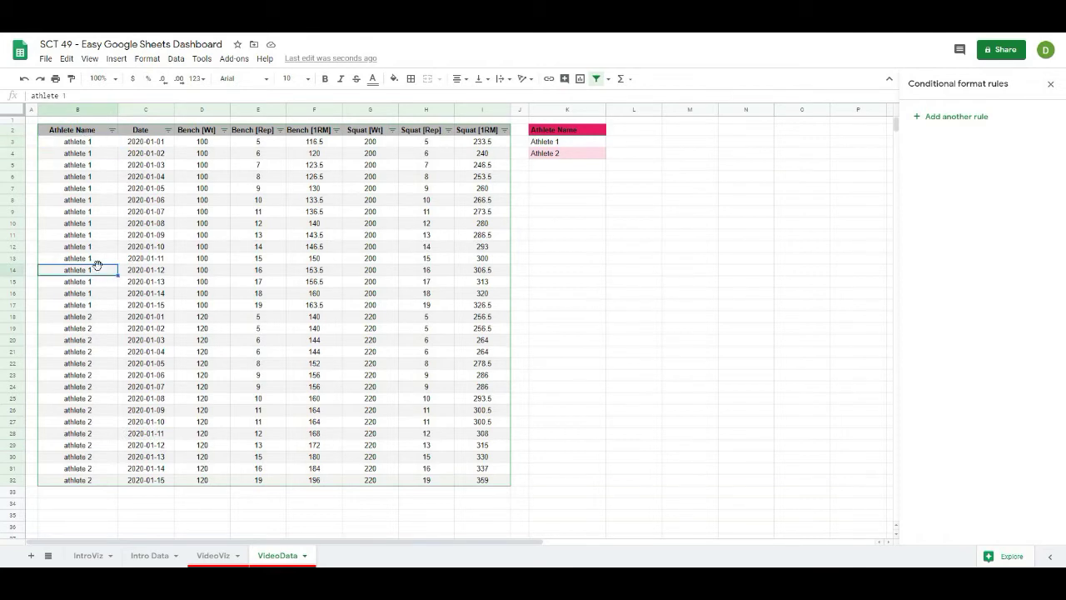
left_click(109, 235)
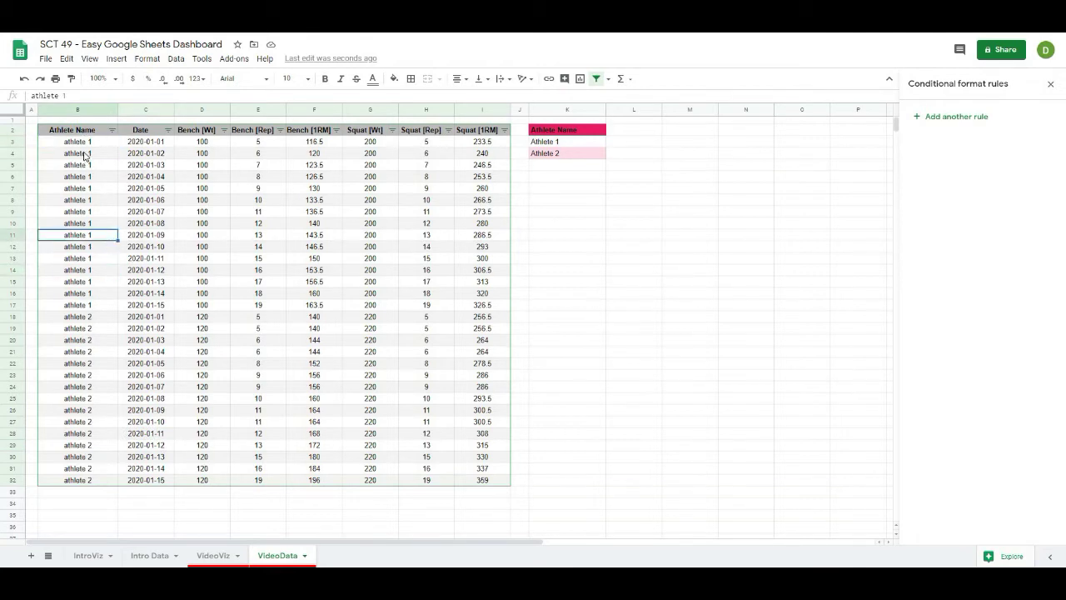
left_click(99, 188)
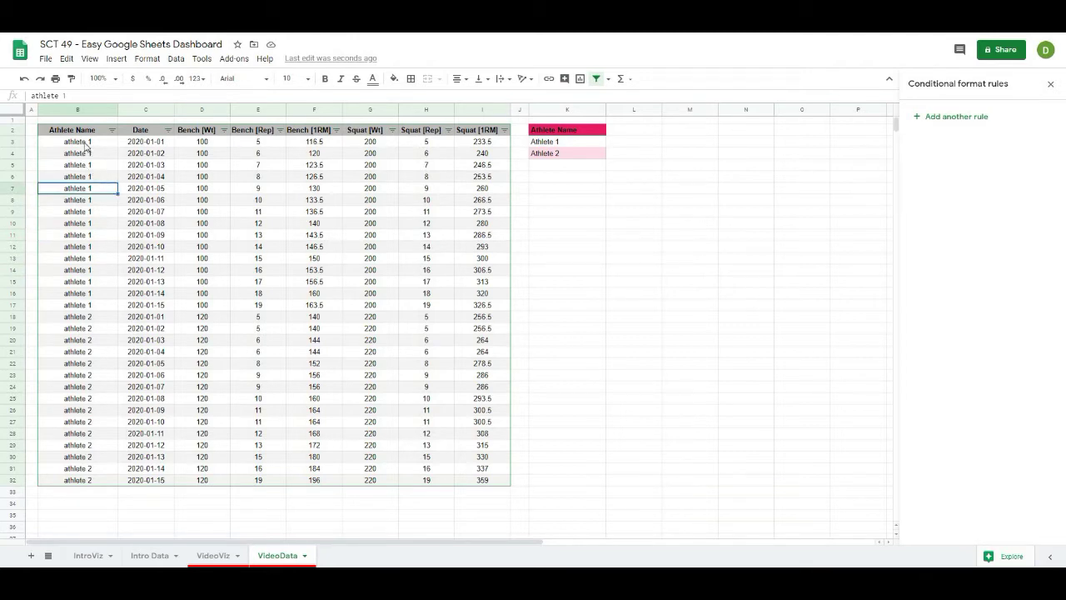
left_click(91, 170)
Step: Create a conditional formatting rule for range B3:B with a custom formula condition and a light peach fill
left_click(72, 146)
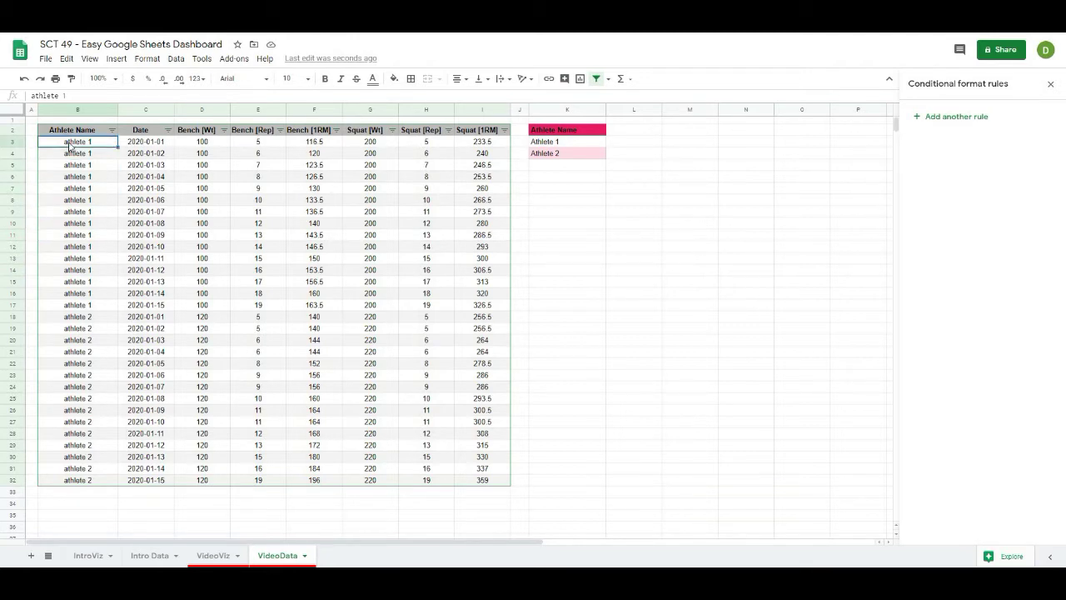
left_click(154, 61)
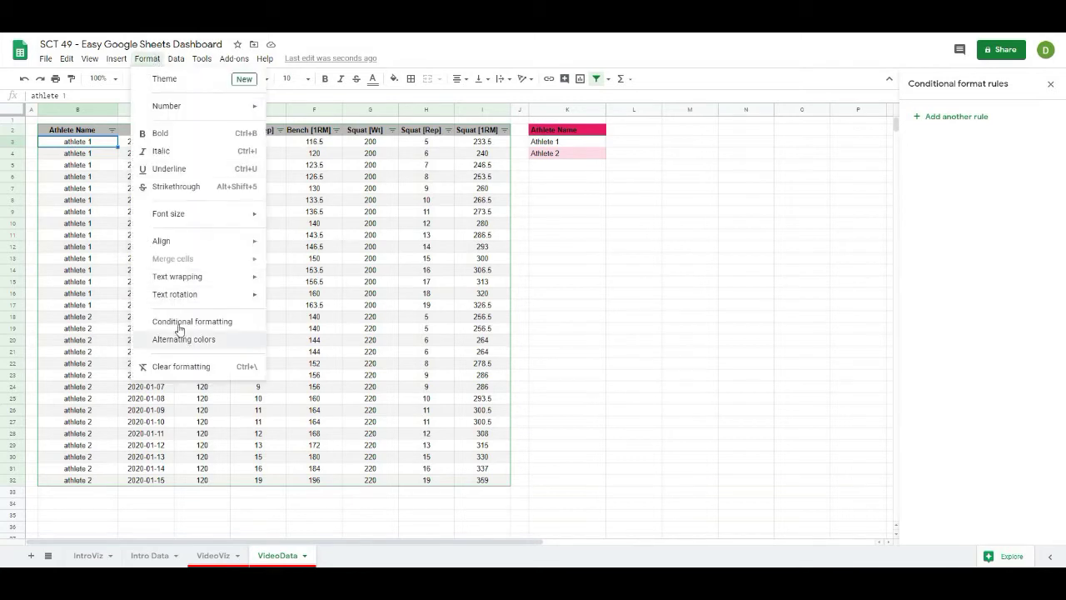
left_click(178, 321)
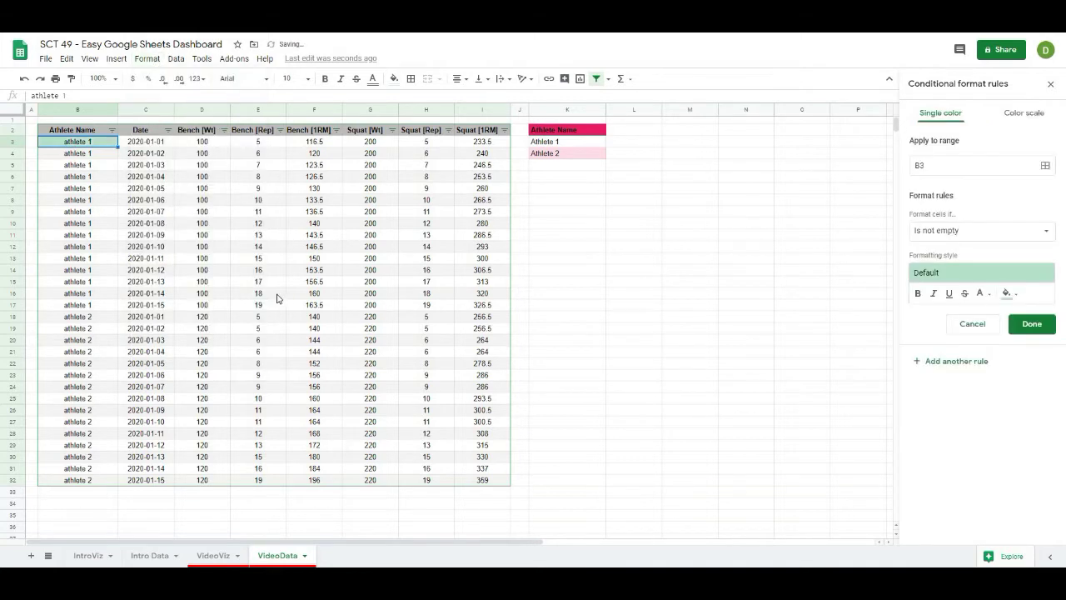
left_click(961, 166)
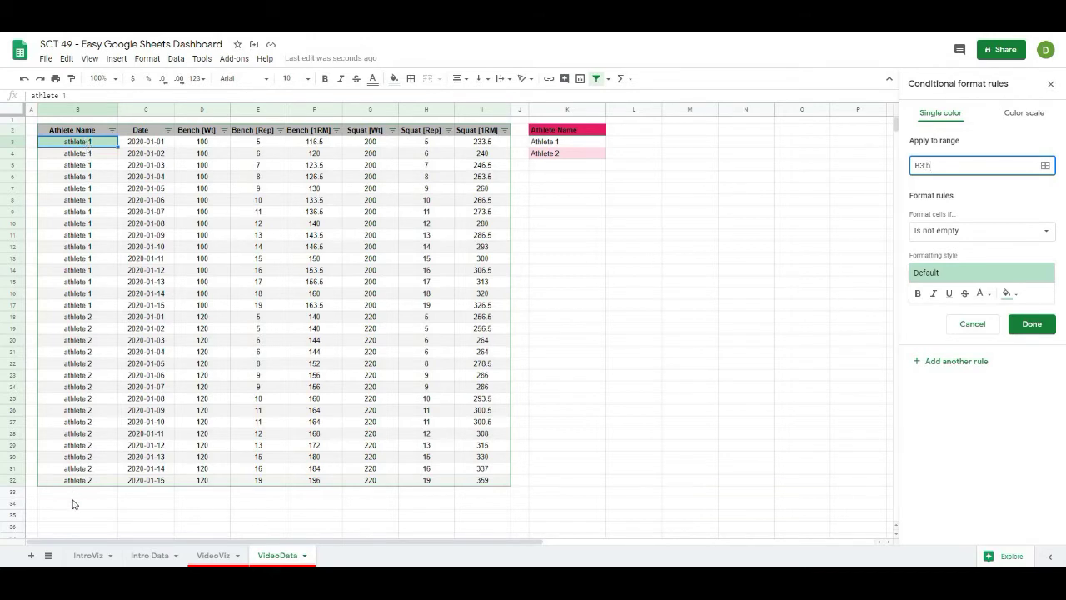
left_click(987, 231)
scroll(945, 341, "down", 1)
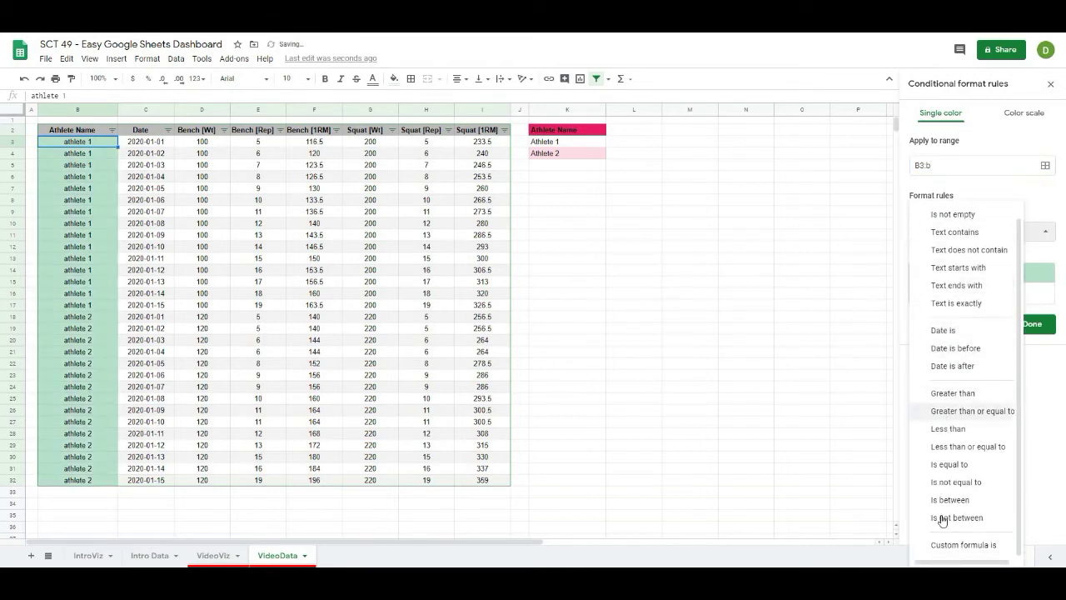
left_click(945, 546)
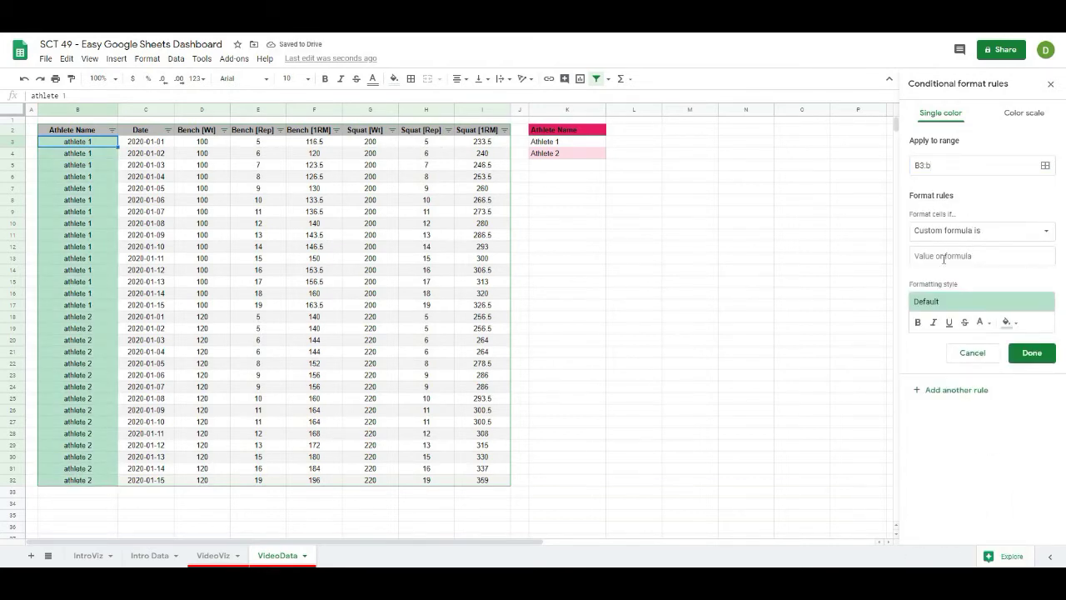
left_click(946, 259)
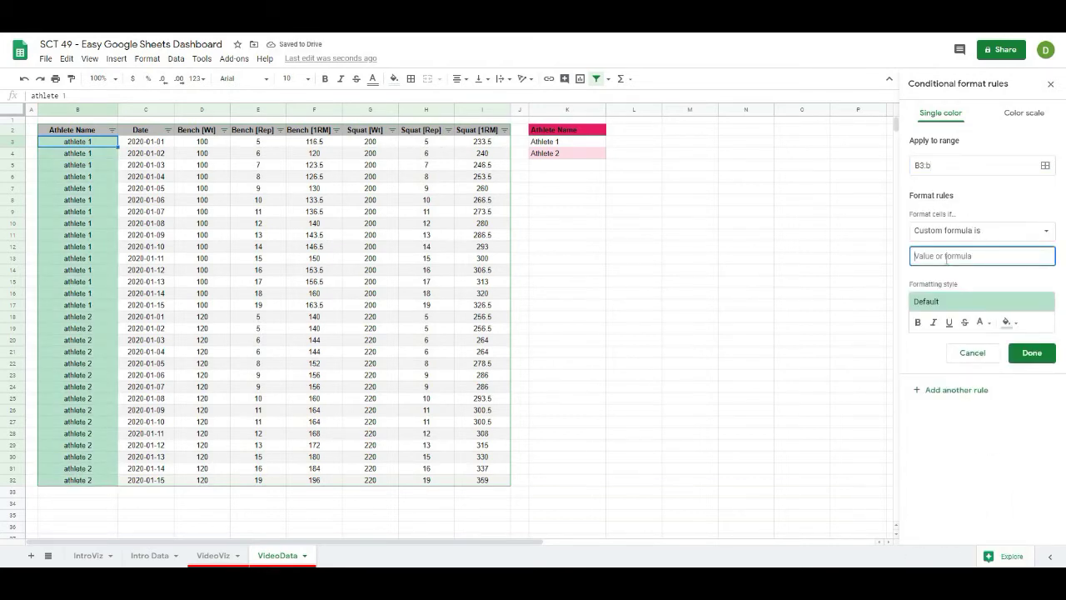
left_click(1008, 321)
left_click(922, 511)
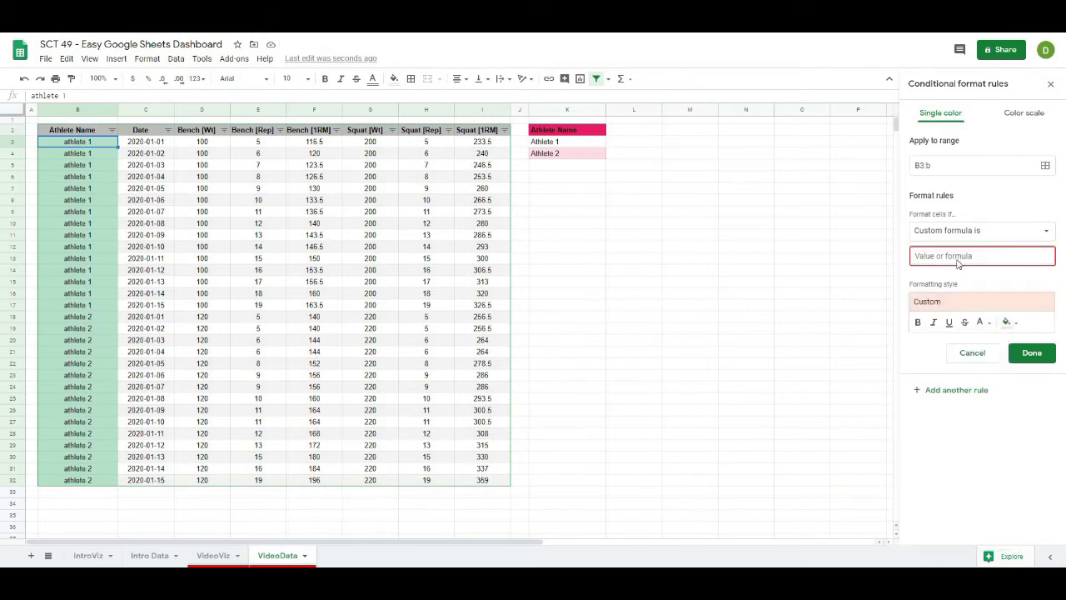
Step: Enter the rule's formula =iferror(match(b3, $k$3:k, 0), 0) = 0 and apply the rule
left_click(931, 254)
type("=iferror(match(b3,")
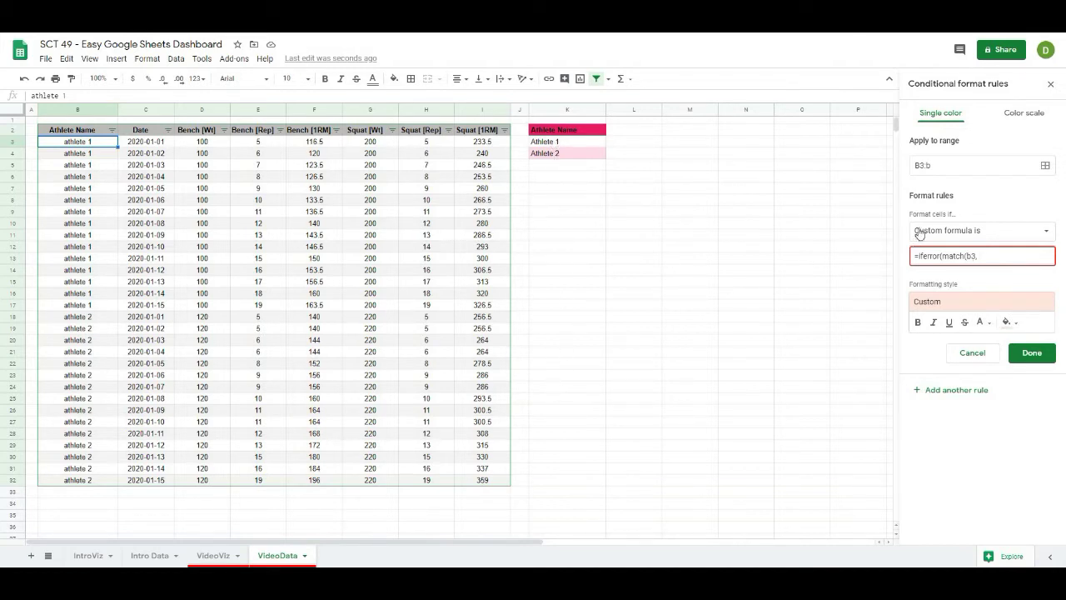
type("k3:k")
left_click(979, 256)
type("$")
left_click(988, 255)
type("$")
type("0), 0) = 0")
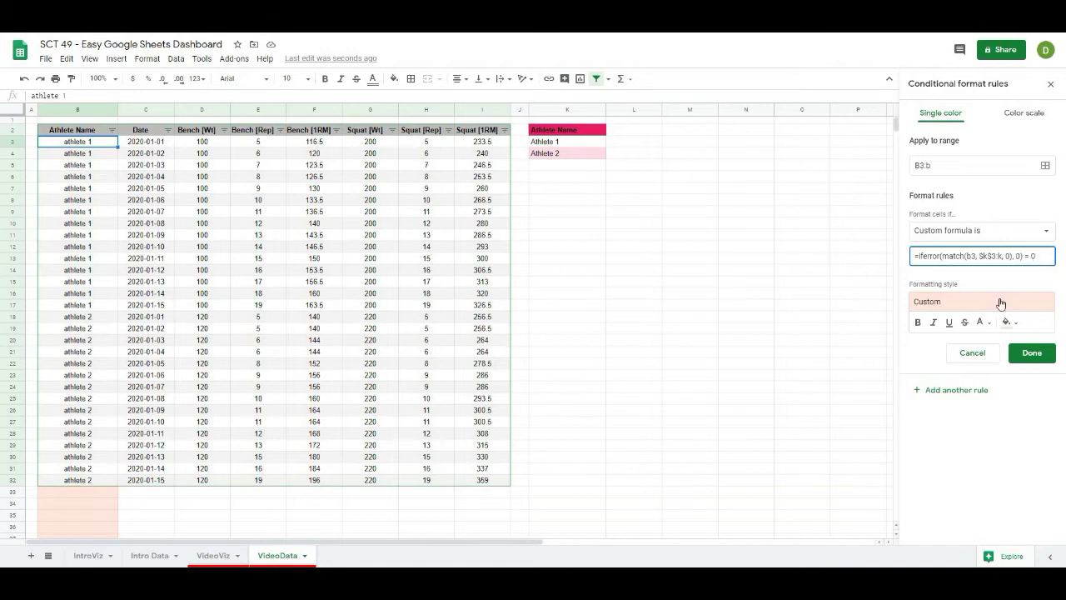
left_click(1030, 353)
Step: Examine how the new rule affects column B inside the table and in the blank cells below it
left_click(87, 215)
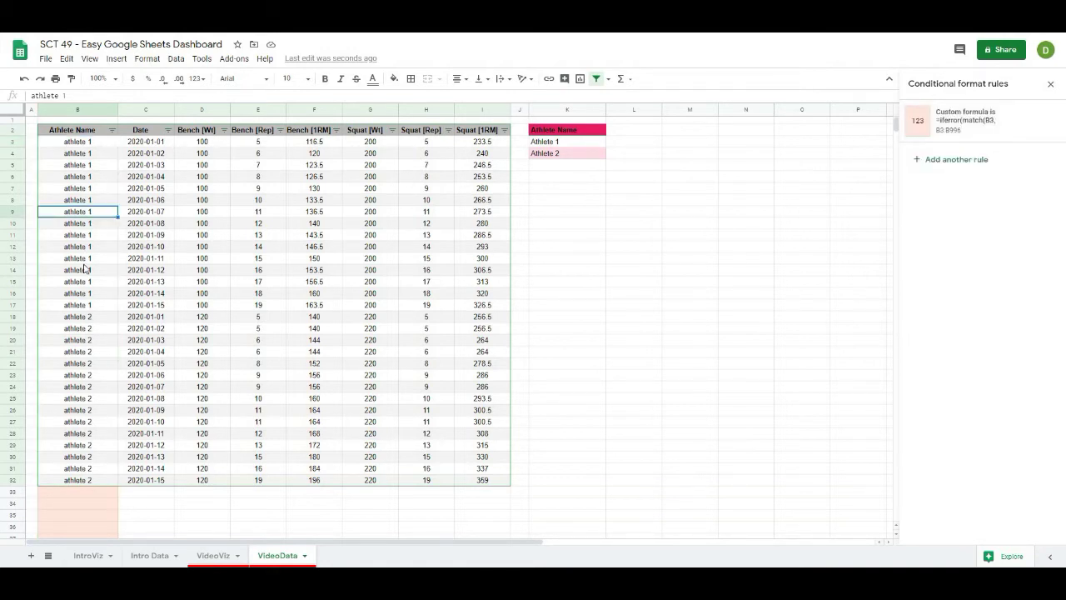
scroll(104, 283, "down", 5)
left_click(76, 275)
key("Up")
key("Up")
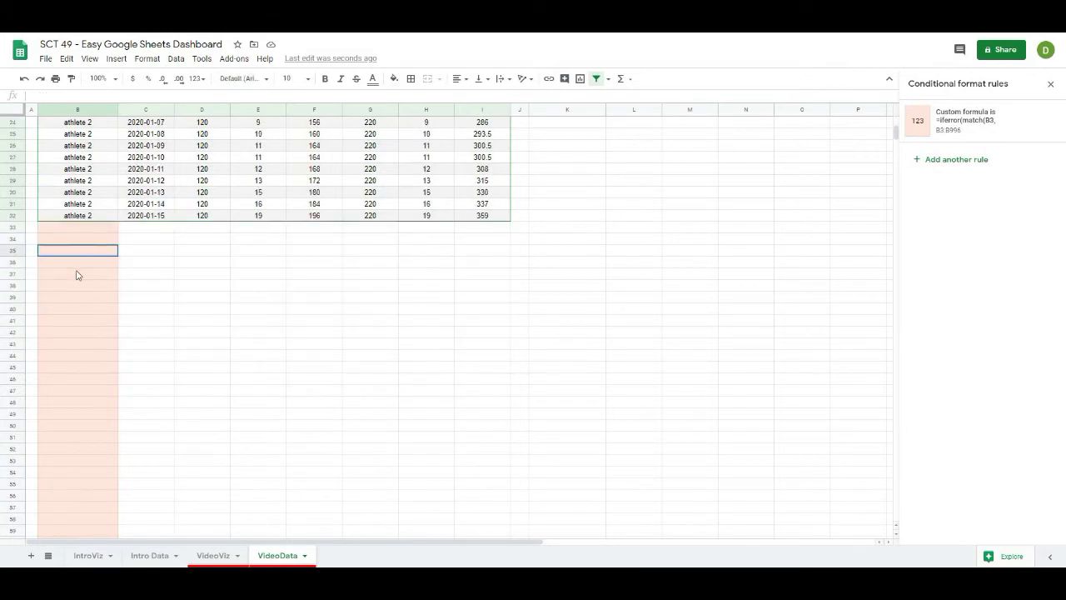
key("Down")
key("Down")
key("Down")
key("Down")
key("Down")
key("Down")
scroll(81, 341, "up", 2)
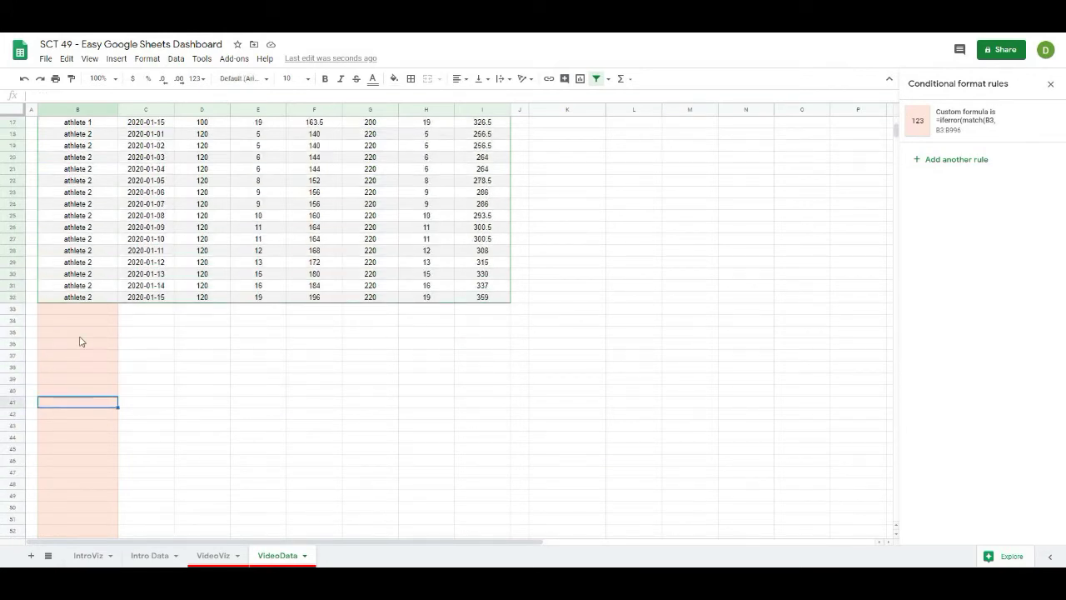
Step: Test the rule by replacing the name in B3 with a first name that is missing from the athlete list
scroll(81, 342, "up", 5)
left_click(112, 143)
type("da")
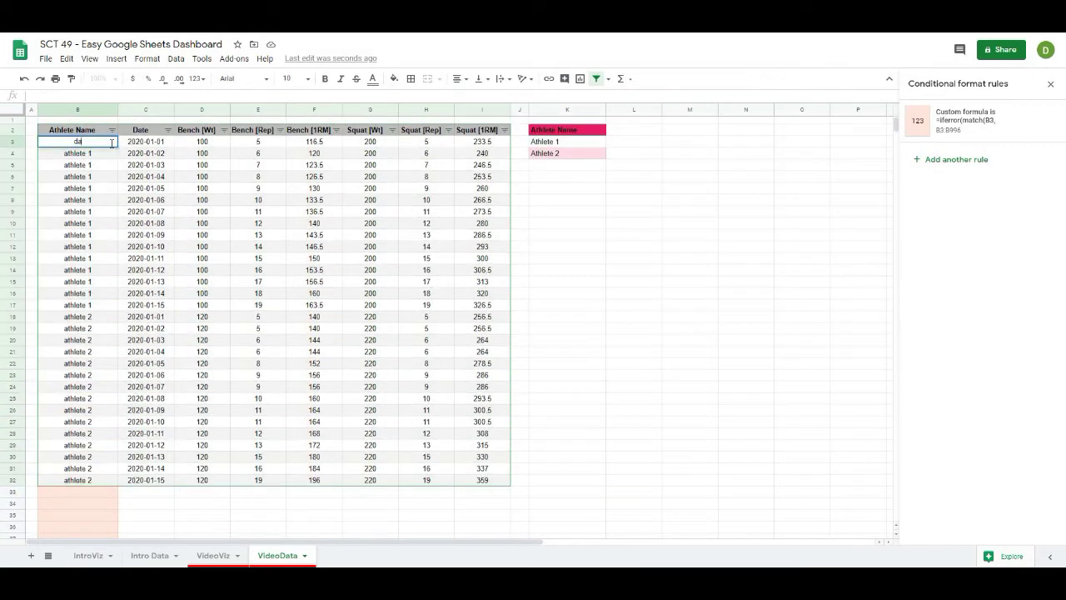
type("ve")
key("Return")
left_click(117, 175)
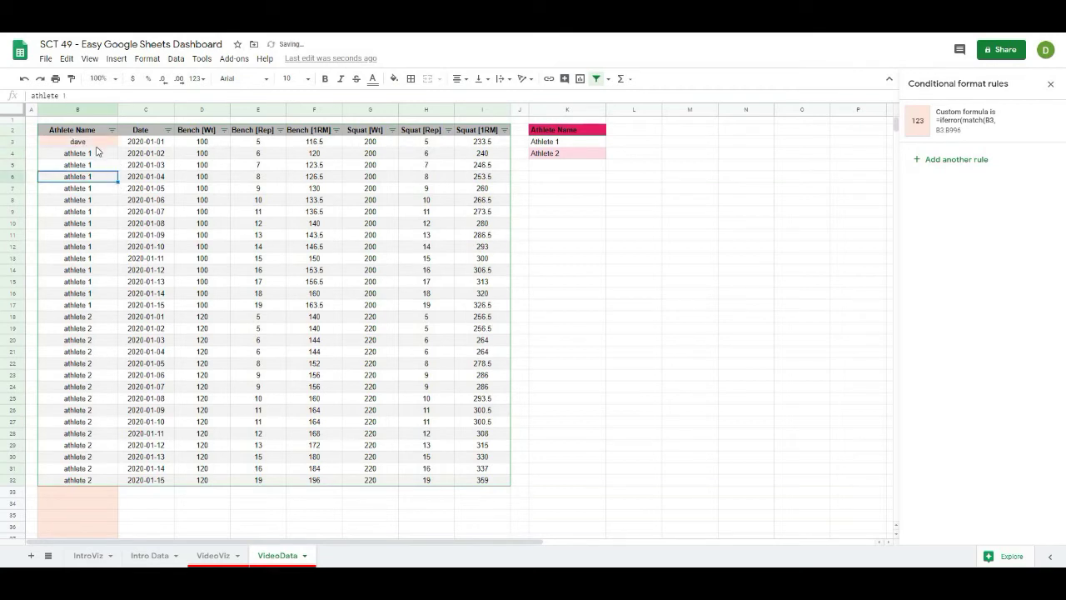
left_click(96, 145)
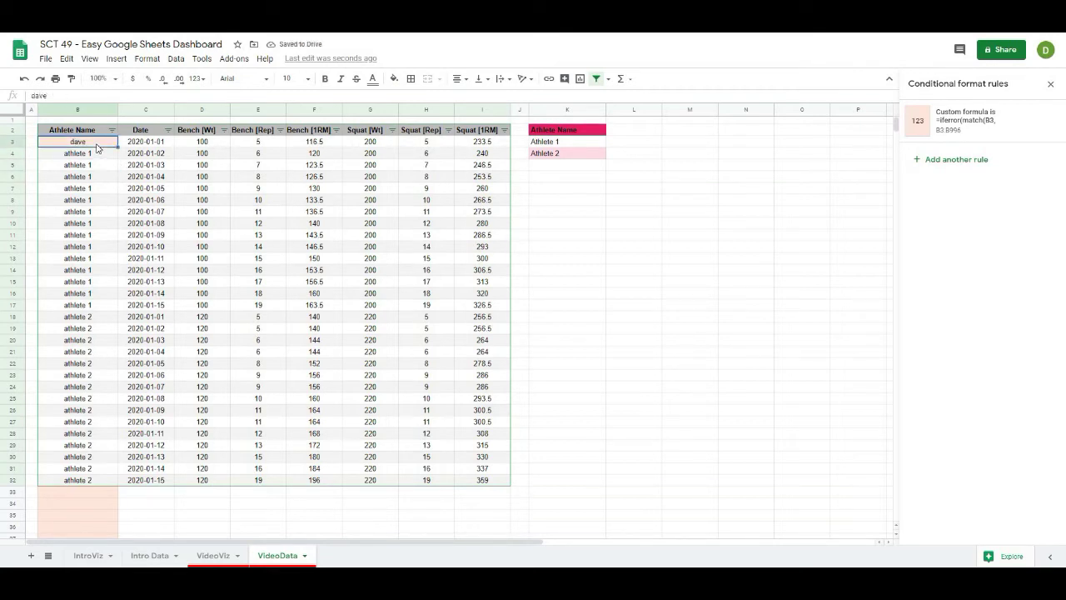
Step: Add the same test name to the athlete list in K5 and check B3 again
left_click(553, 172)
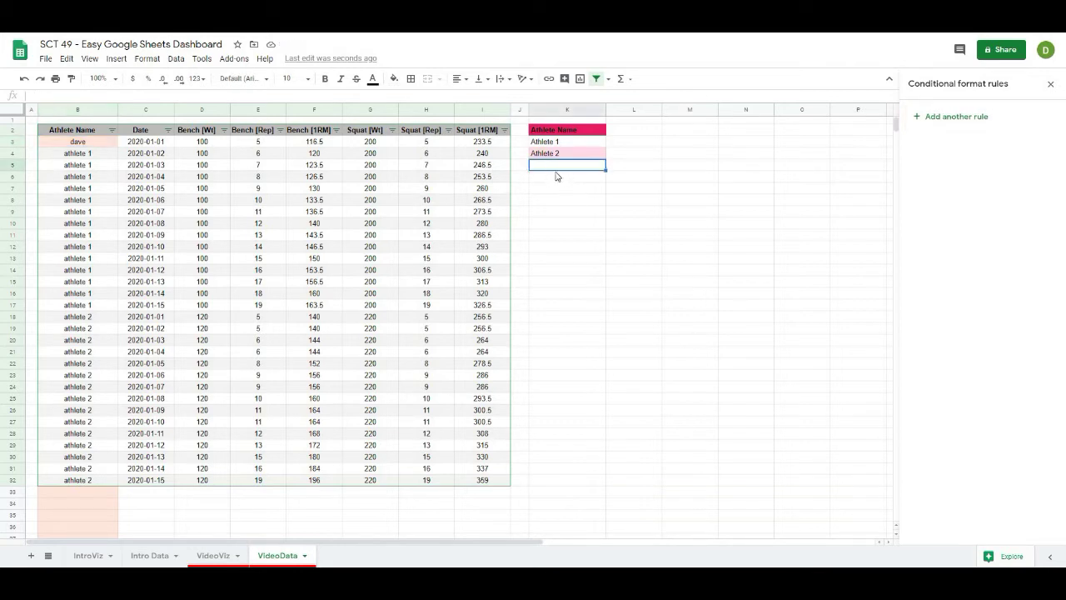
type("dave")
left_click(598, 230)
left_click(57, 146)
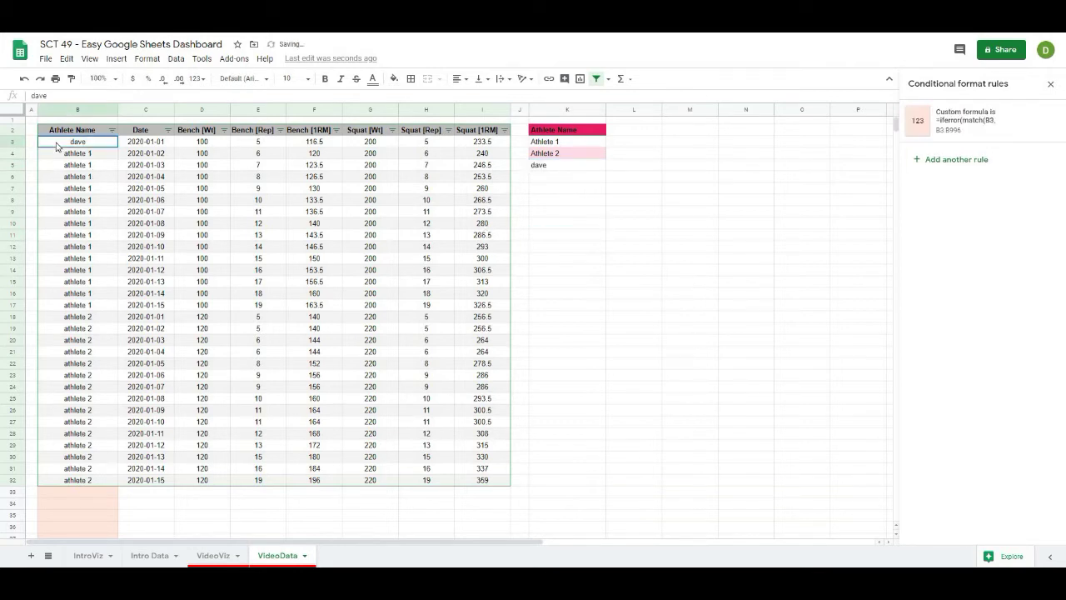
Step: Restore B3 to athlete 1 and clear the test name from K5
type("ath")
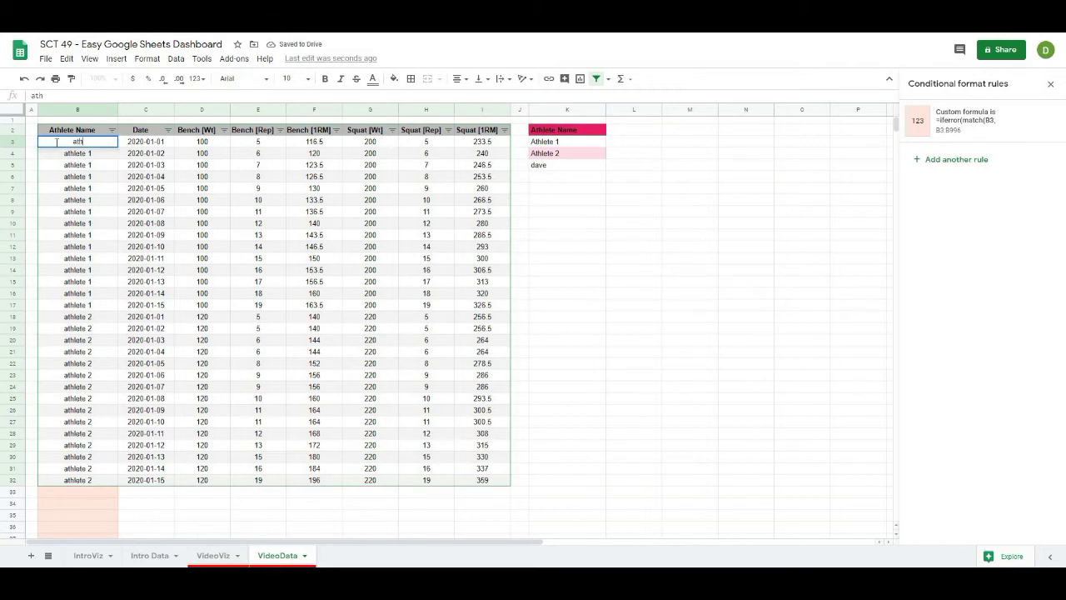
type("lete 1")
left_click(564, 170)
key("Delete")
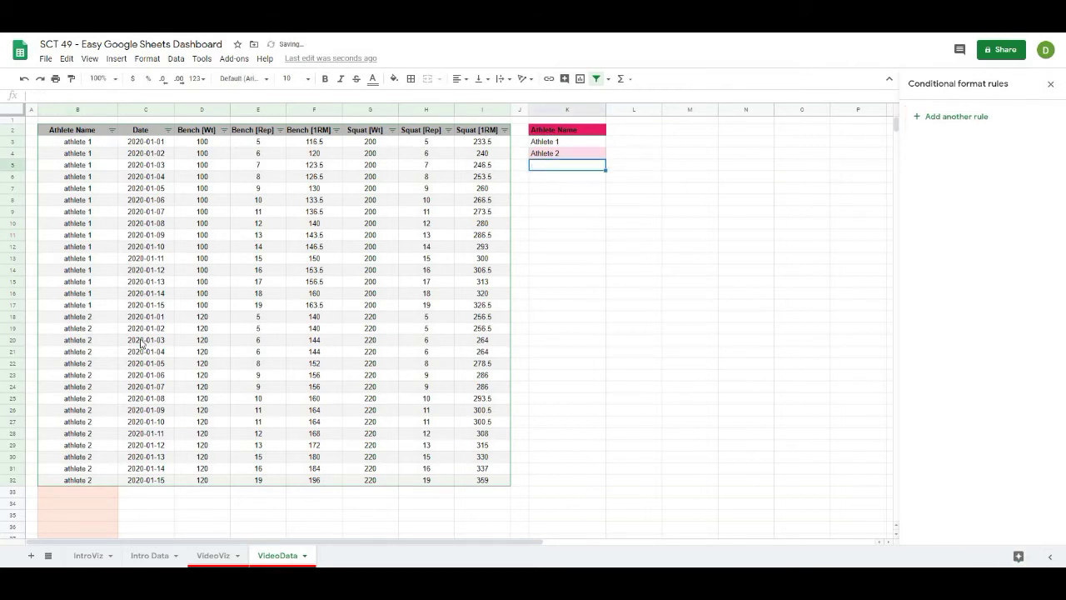
Step: Examine the rule's highlighting in the blank cells of column B below the table
left_click(144, 342)
scroll(70, 429, "down", 2)
left_click(69, 423)
scroll(69, 423, "down", 5)
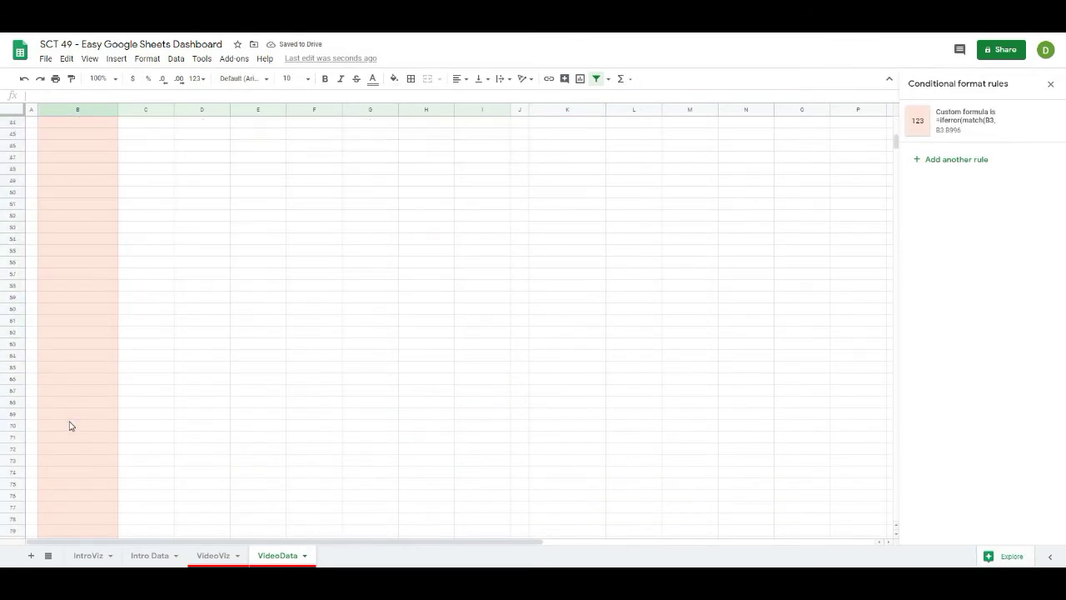
scroll(69, 426, "up", 7)
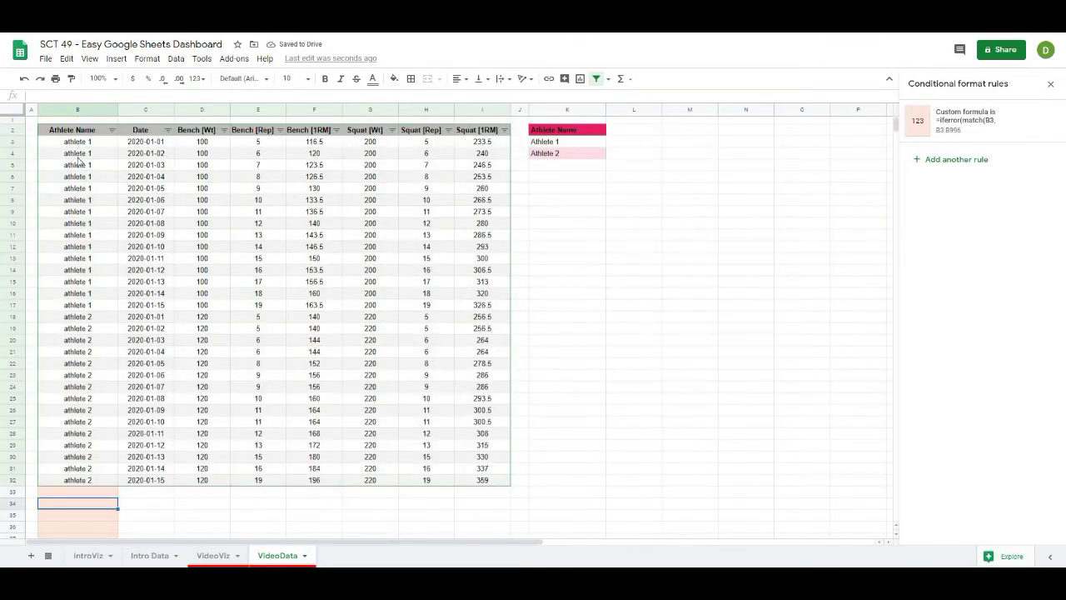
Step: Edit the column B rule's custom formula to =and(iferror(match(B3, $K$3:K, 0), 0) = 0, b3 <> "") and save it
left_click(59, 143)
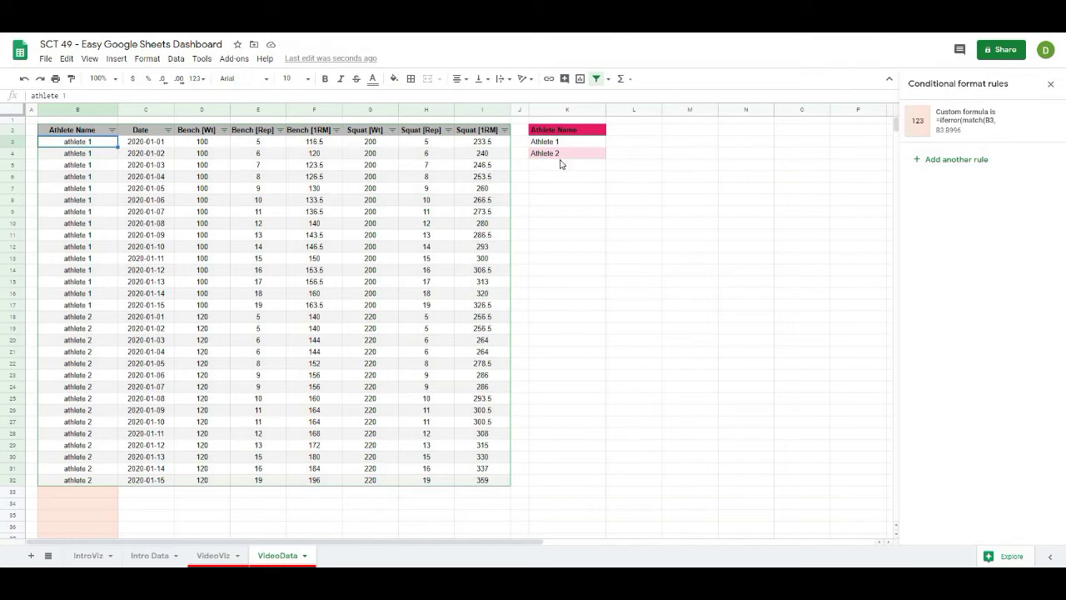
left_click(979, 127)
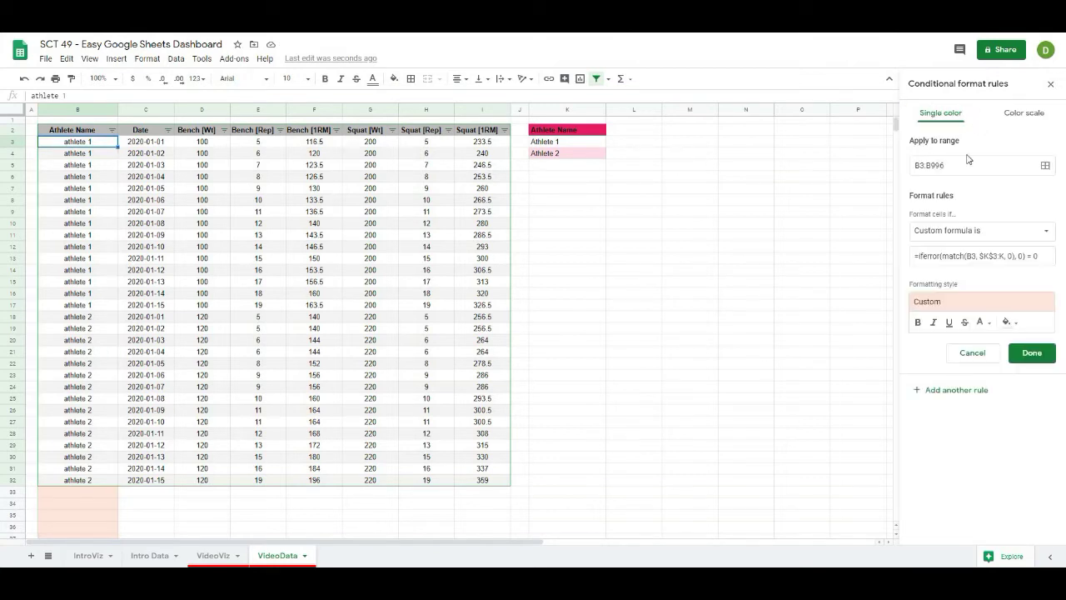
left_click(938, 256)
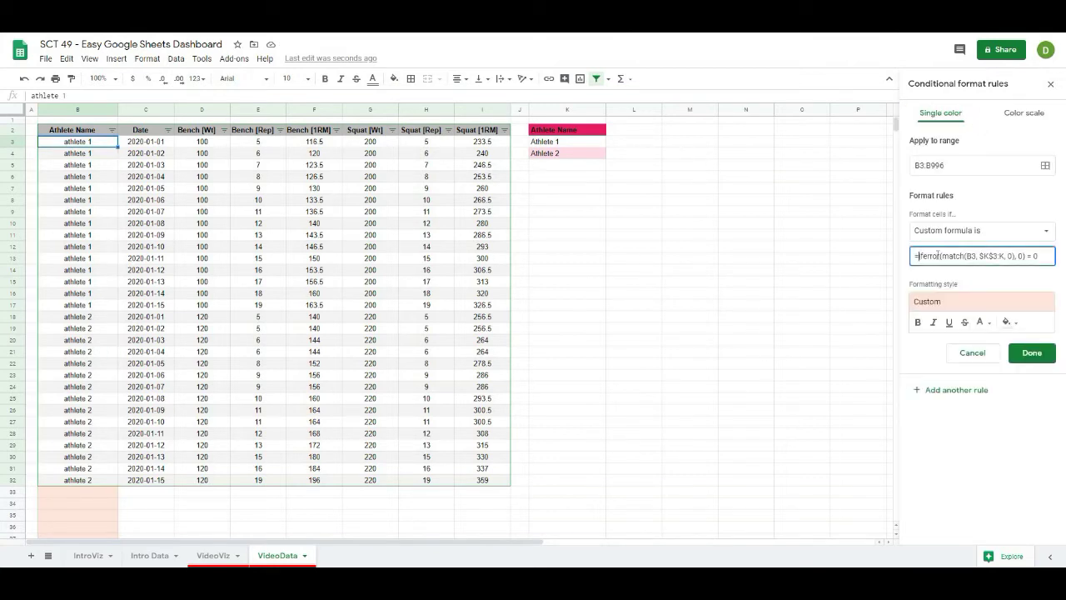
type("and(")
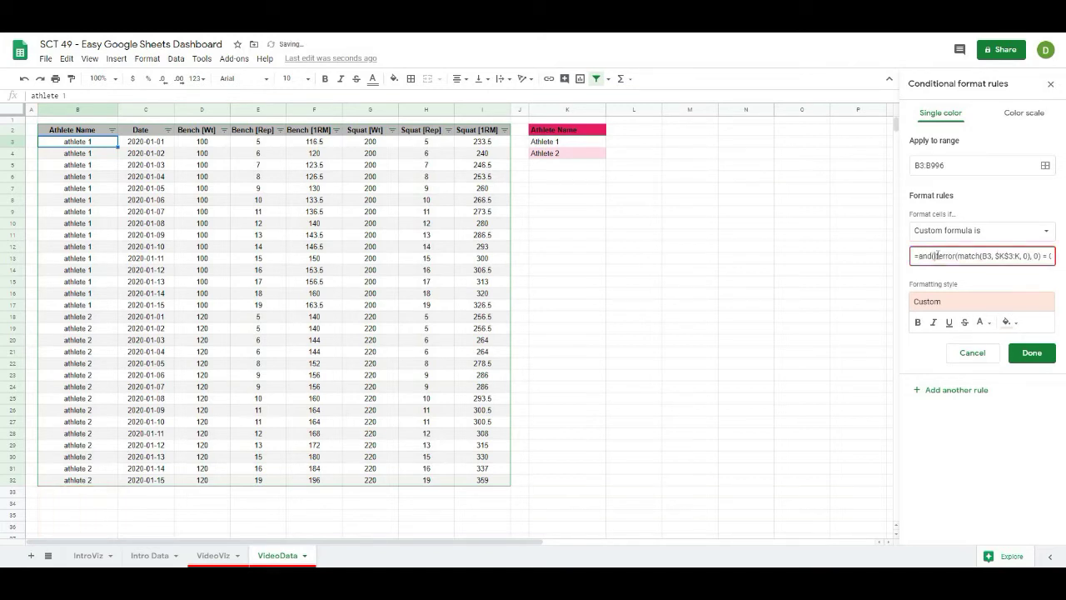
left_click_drag(966, 255, 1055, 255)
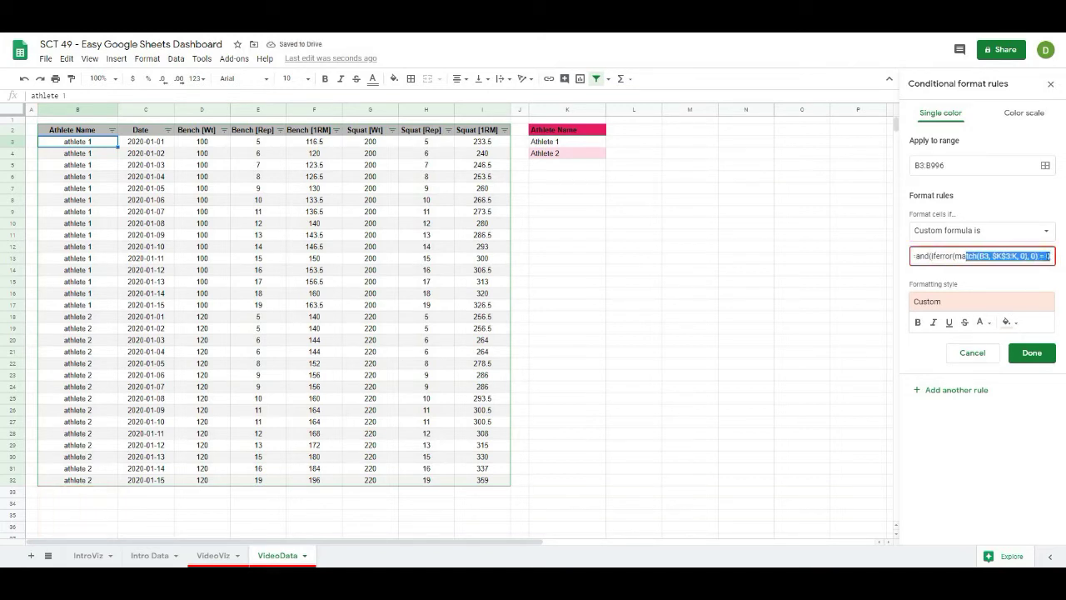
left_click(1052, 256)
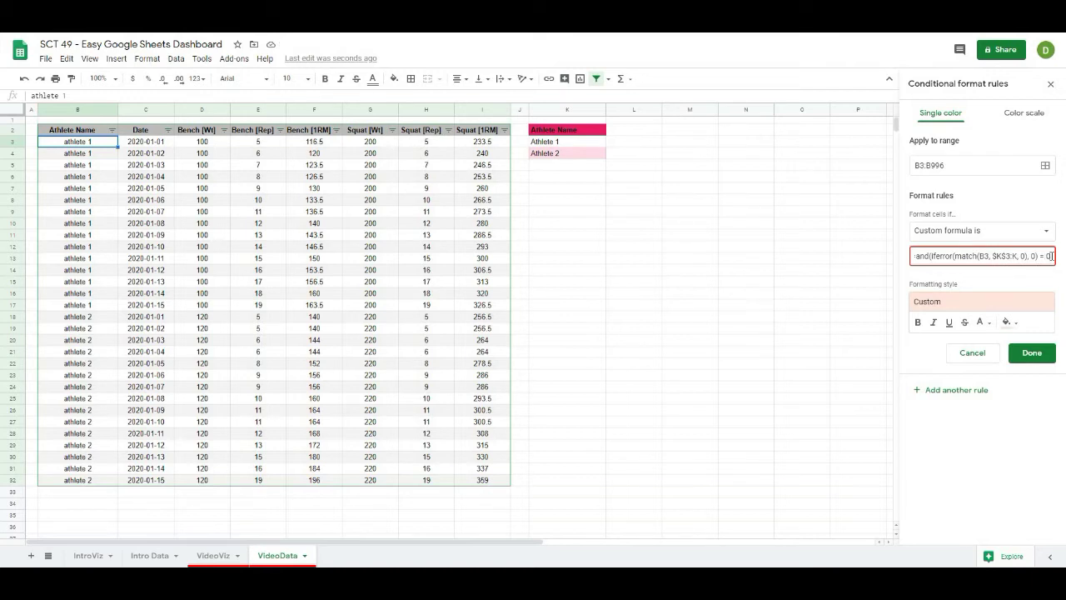
type(",")
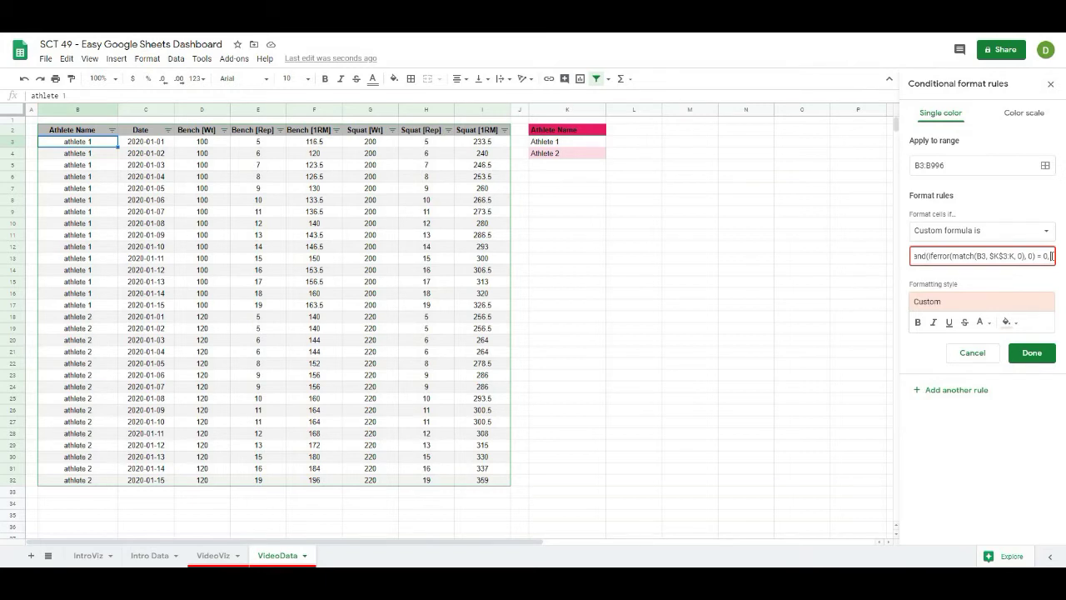
type("b")
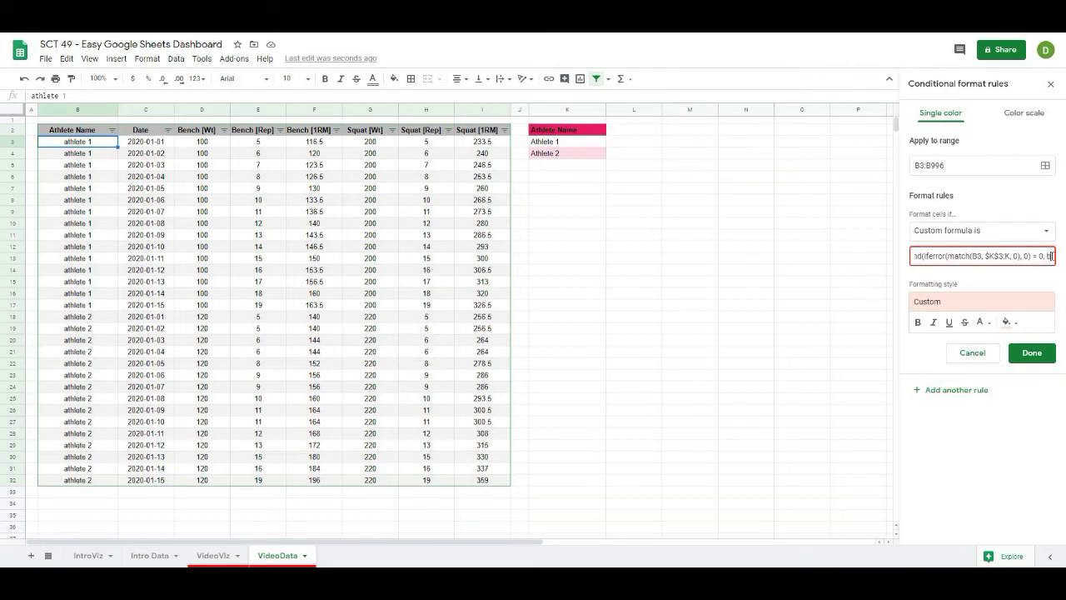
type("3 <")
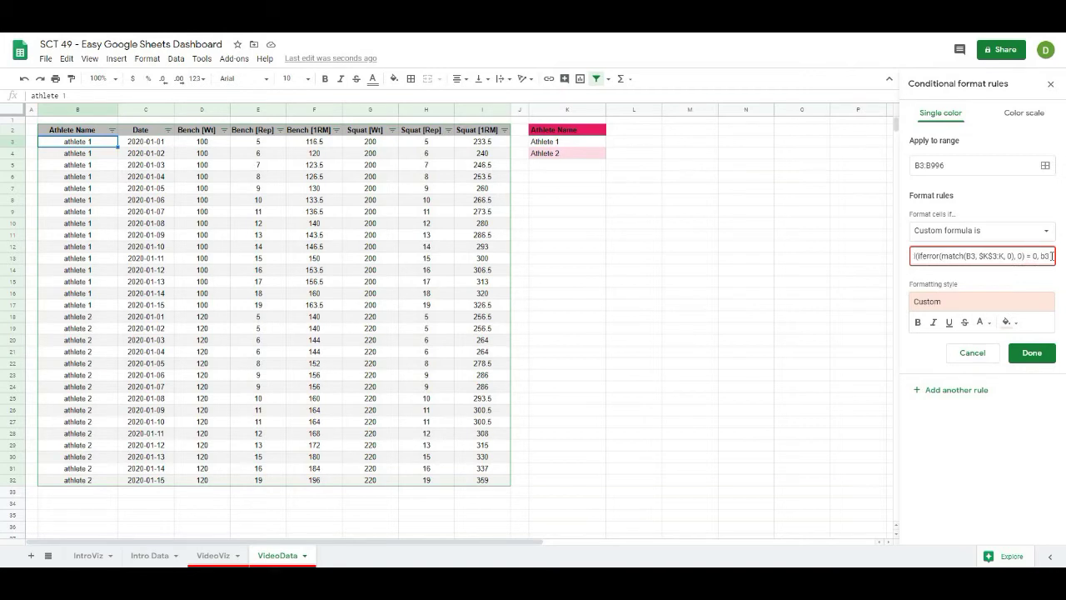
type(">")
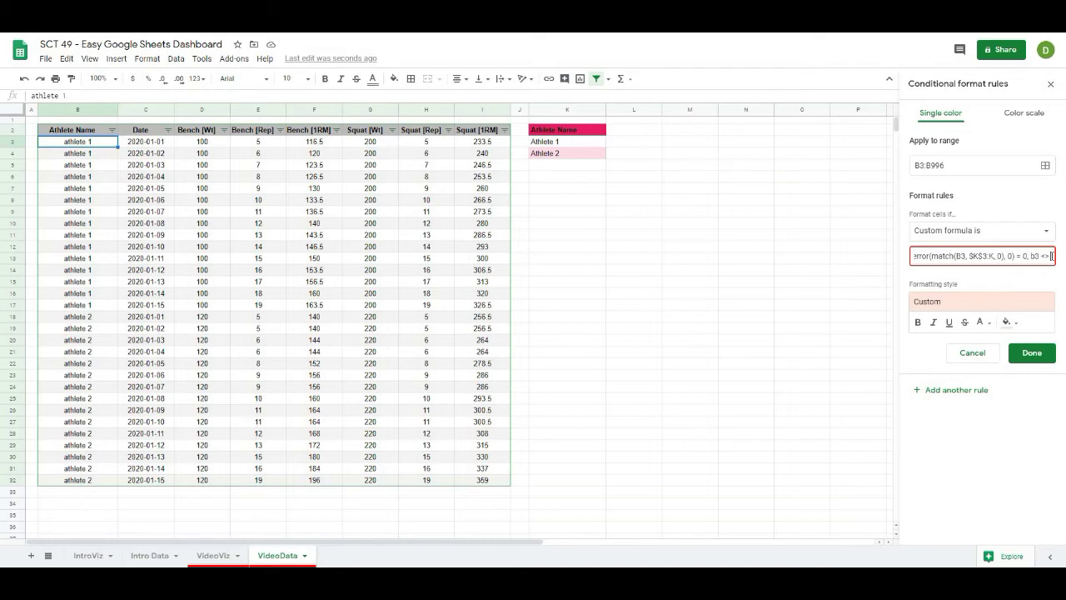
type(" \"\"")
type(")")
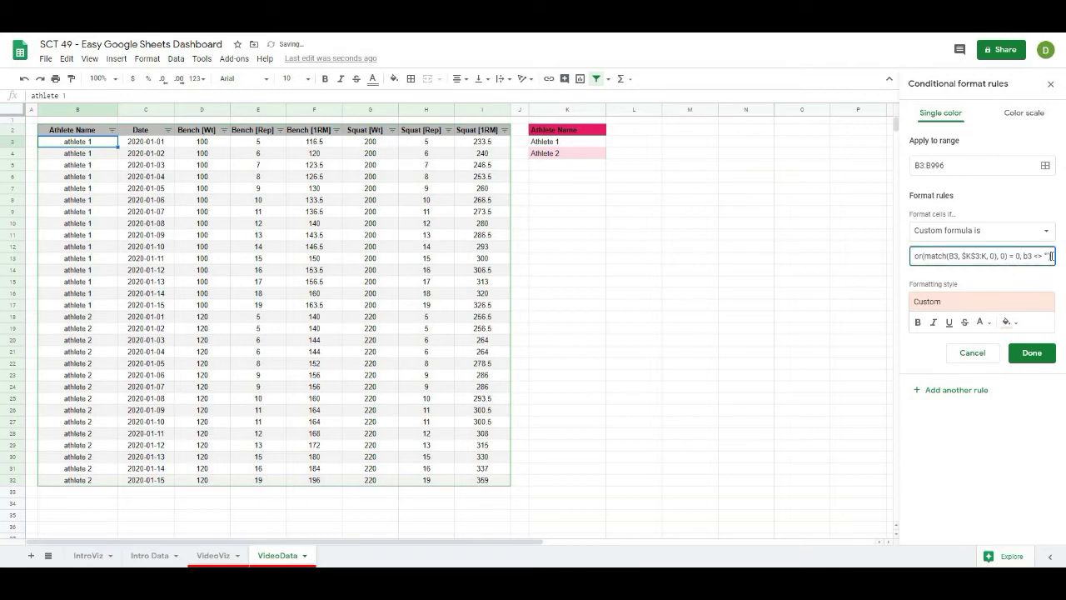
left_click(1029, 354)
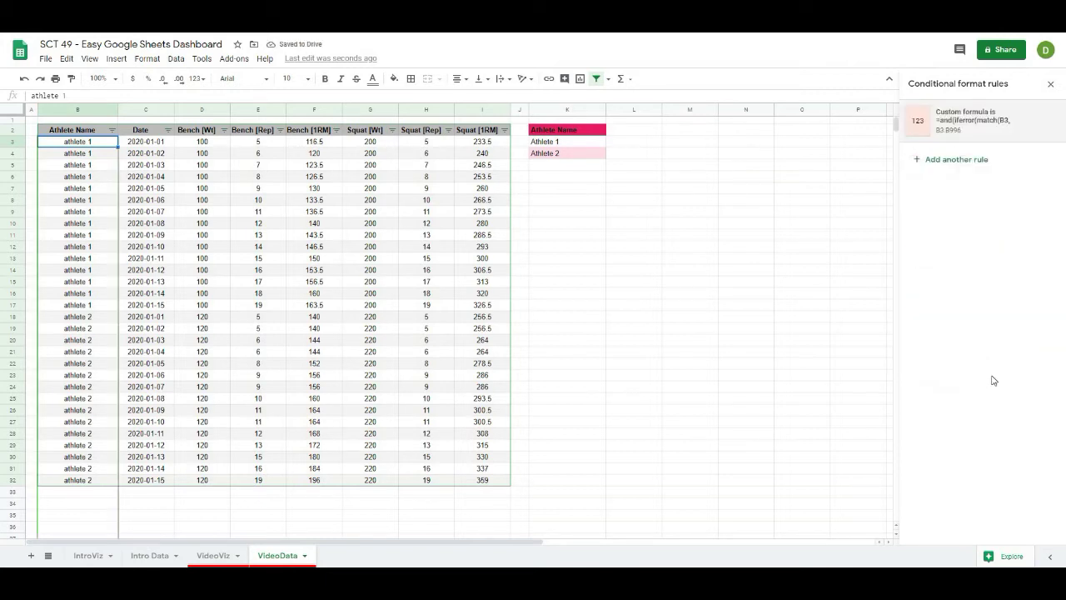
Step: Check the highlighting of the blank cells in column B below the table under the revised rule
left_click(1001, 135)
left_click(314, 246)
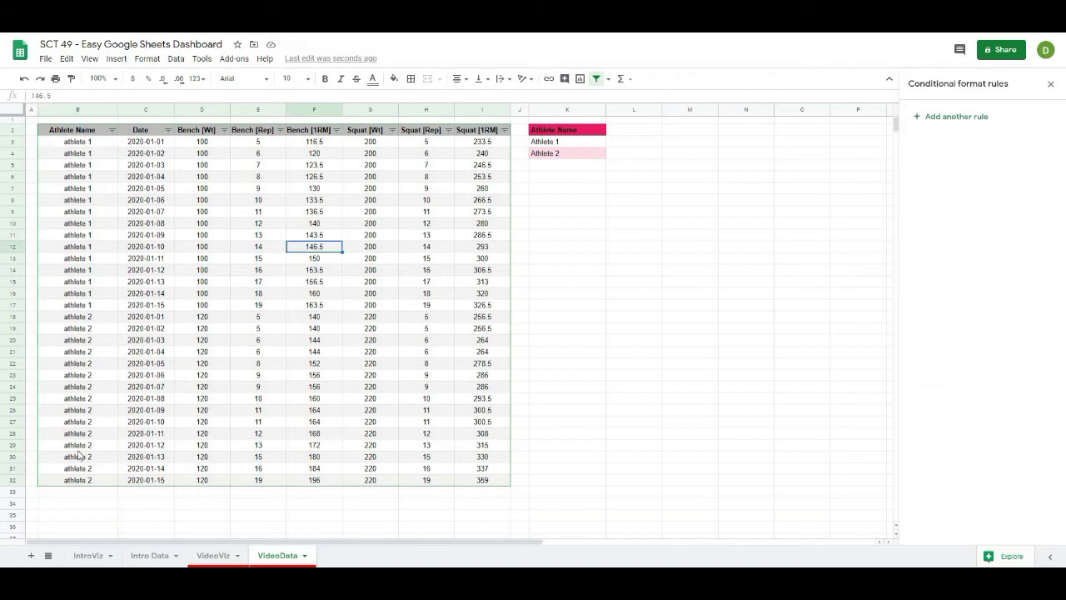
scroll(77, 454, "down", 2)
left_click(73, 425)
left_click(81, 460)
left_click(79, 495)
left_click(77, 460)
left_click(74, 437)
left_click(70, 413)
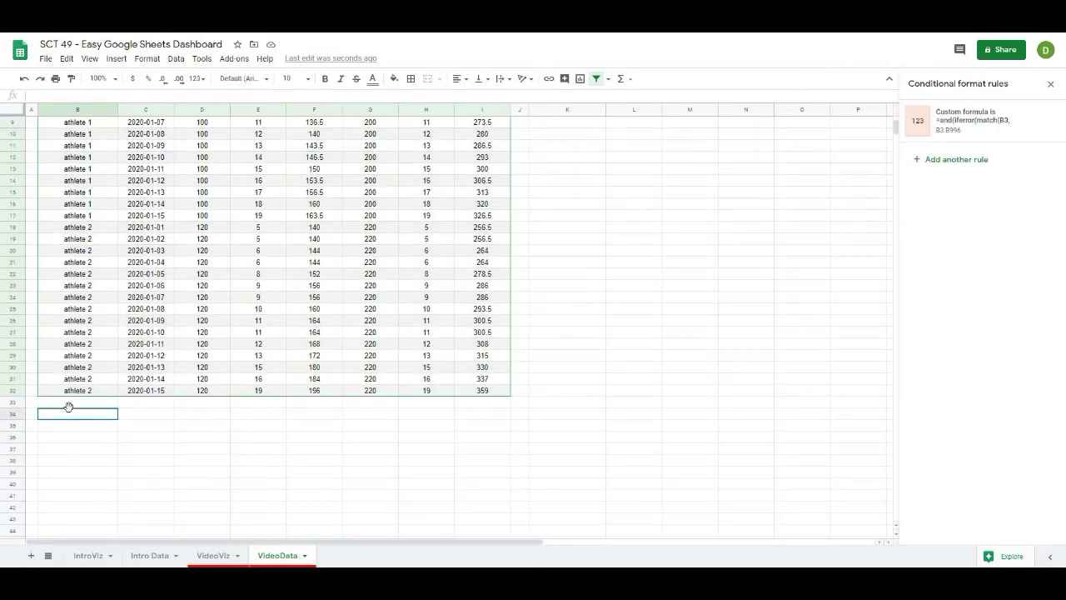
Step: Test the revised rule by entering an unlisted first name in B33 and B35 and the letter a in B34
left_click(73, 404)
type("dave")
left_click(184, 438)
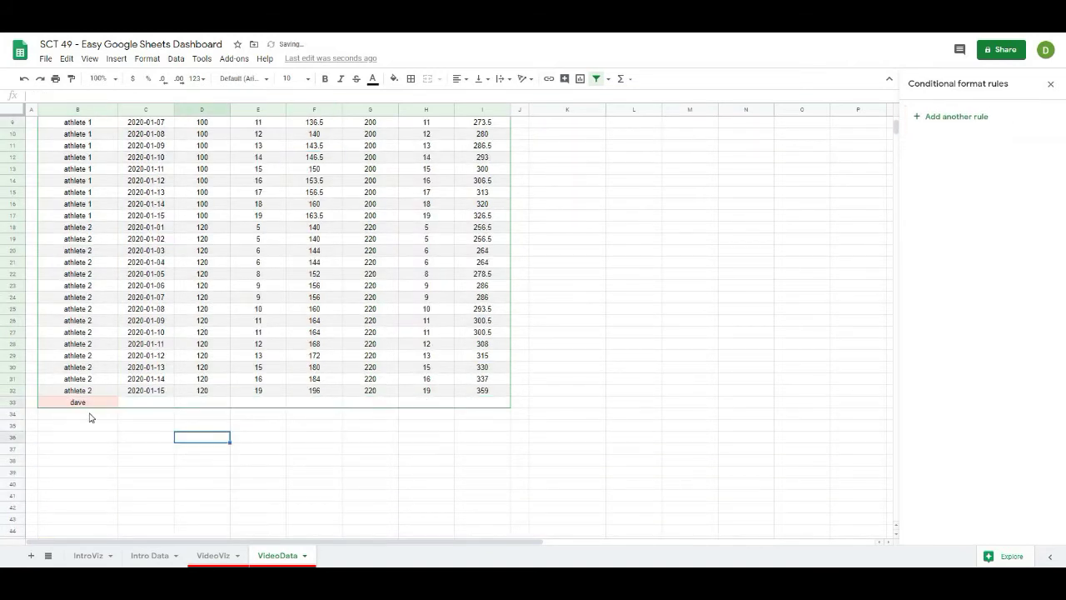
left_click(91, 414)
type("a")
left_click(107, 439)
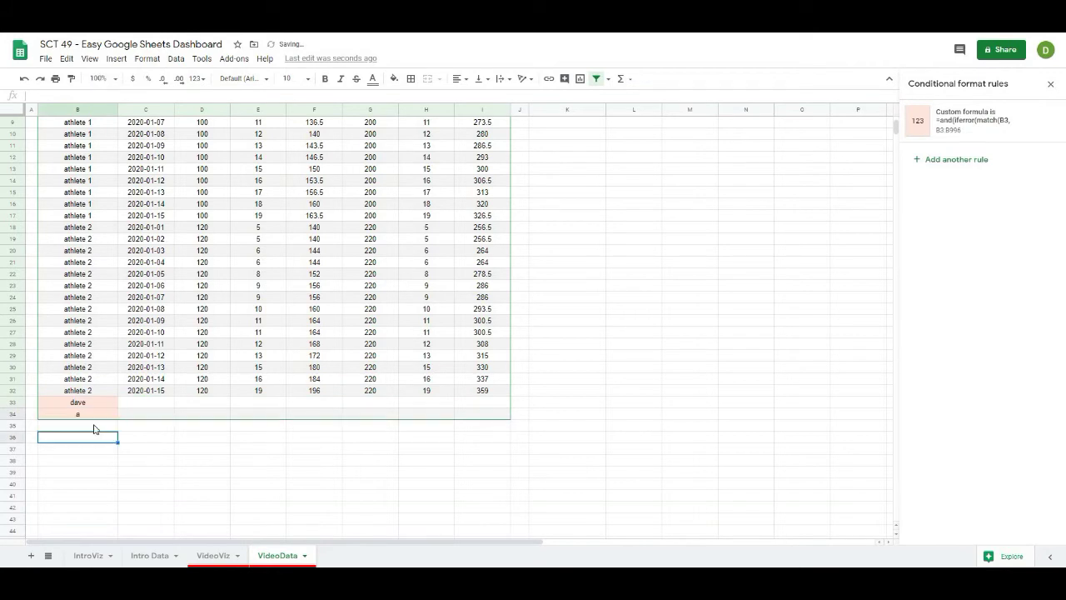
left_click(94, 425)
type("dave")
left_click(164, 442)
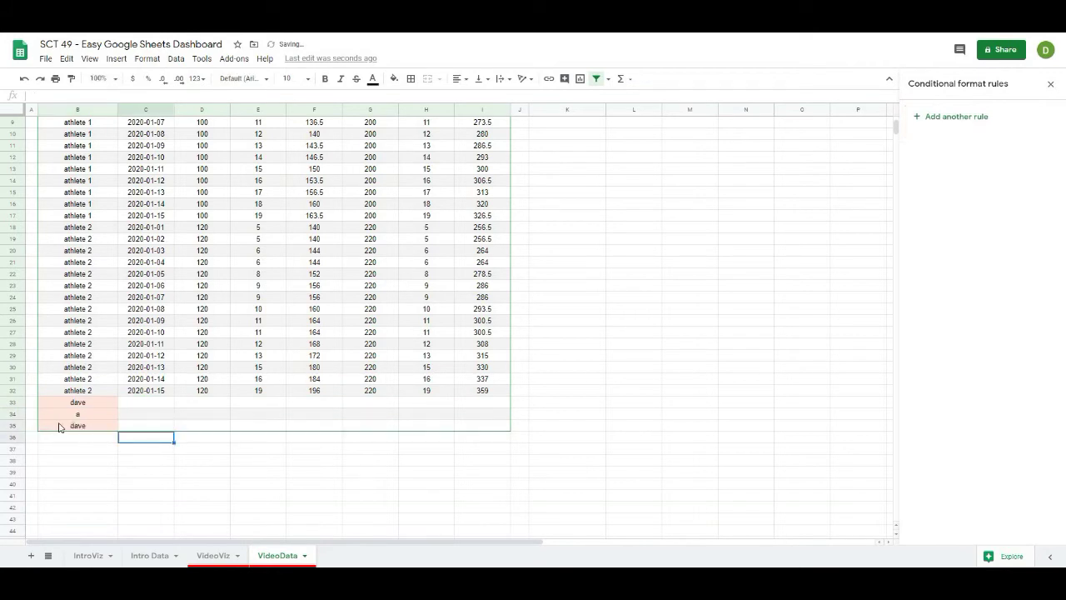
Step: Delete rows 33 to 35 containing the test entries
left_click_drag(19, 408, 18, 423)
right_click(18, 422)
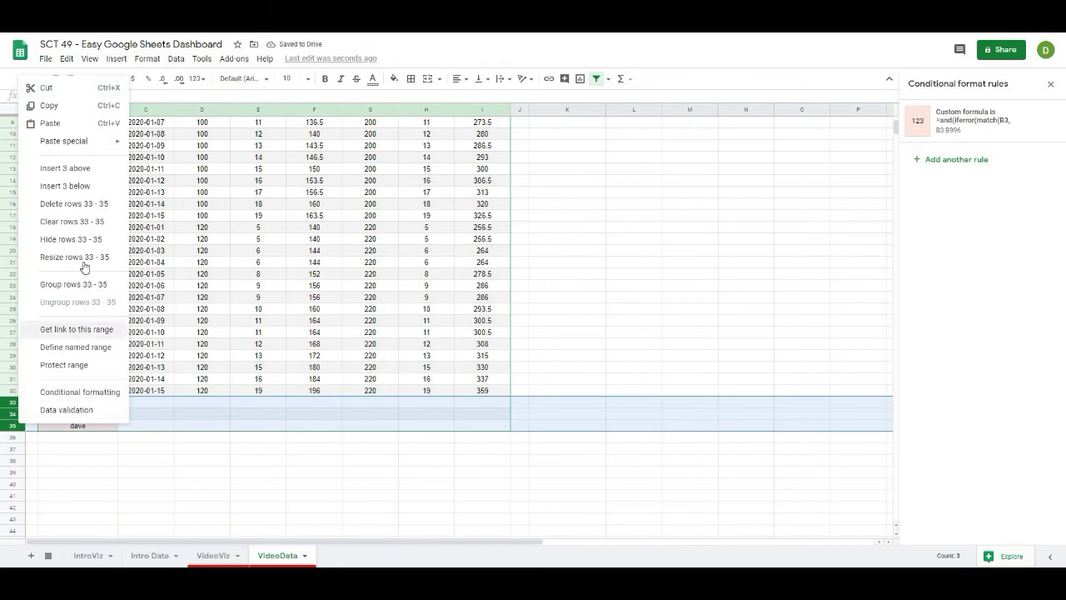
left_click(83, 204)
left_click(218, 462)
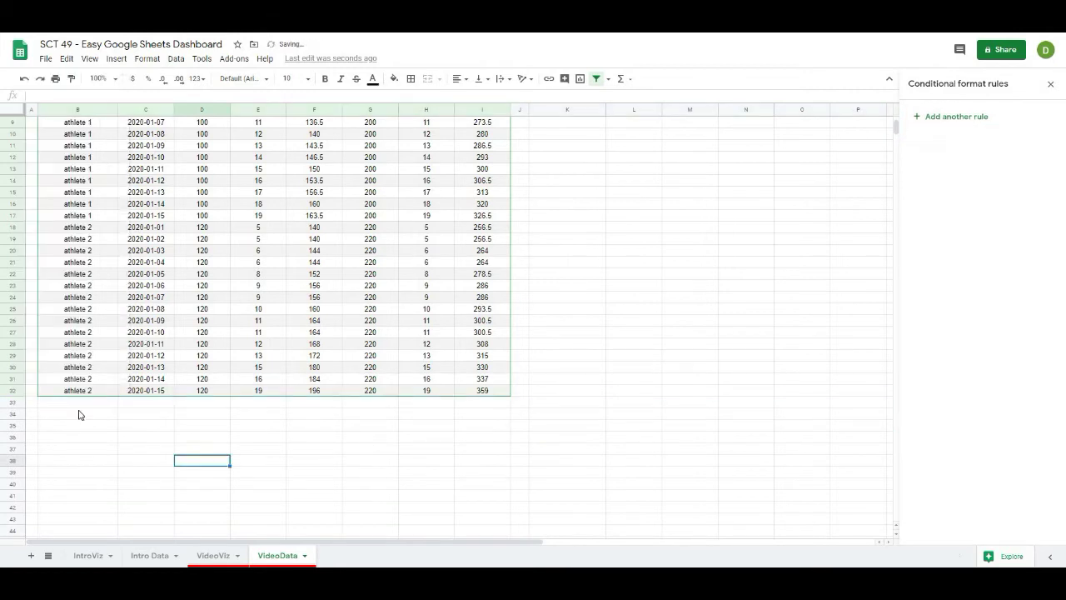
left_click(79, 406)
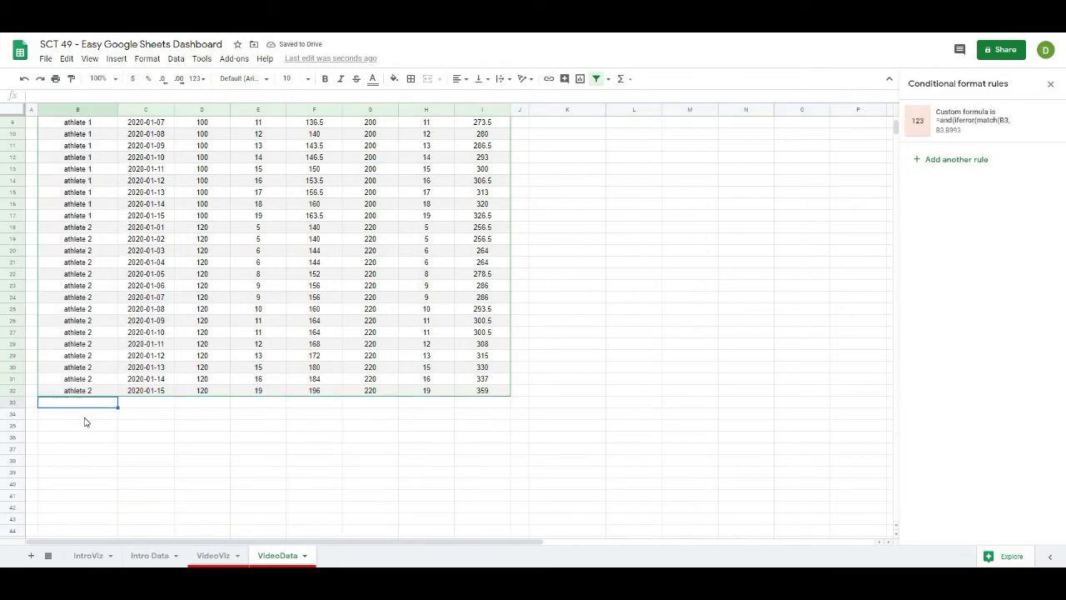
scroll(125, 375, "up", 3)
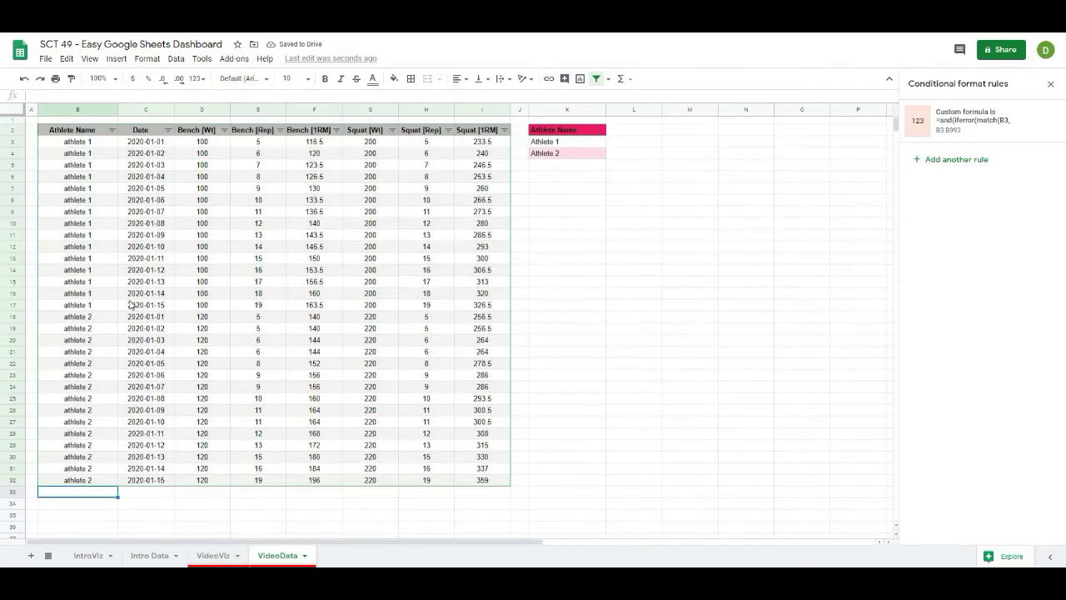
left_click(630, 172)
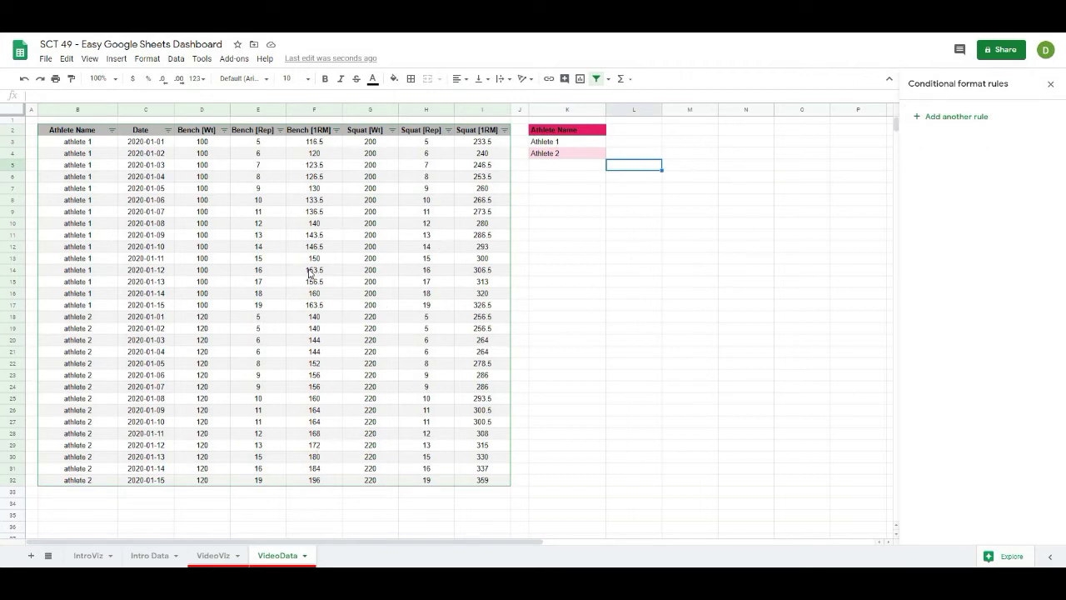
left_click(137, 124)
key("Down")
key("Down")
key("Down")
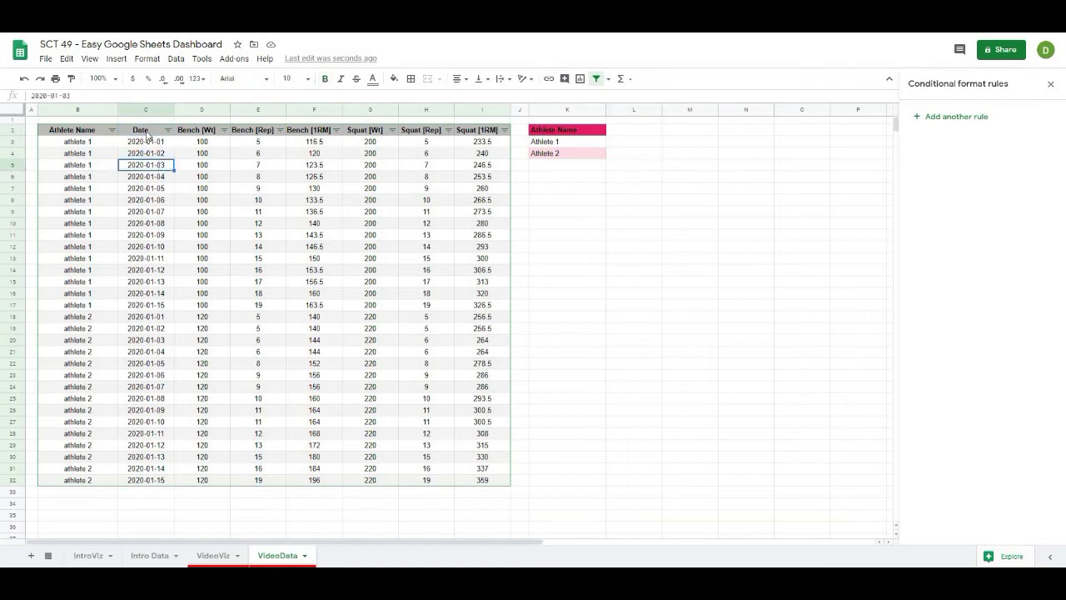
Step: Add a slicer for the data in B2:I32, place it beside the table below the athlete list, and set its column to Athlete Name
left_click_drag(80, 132, 507, 484)
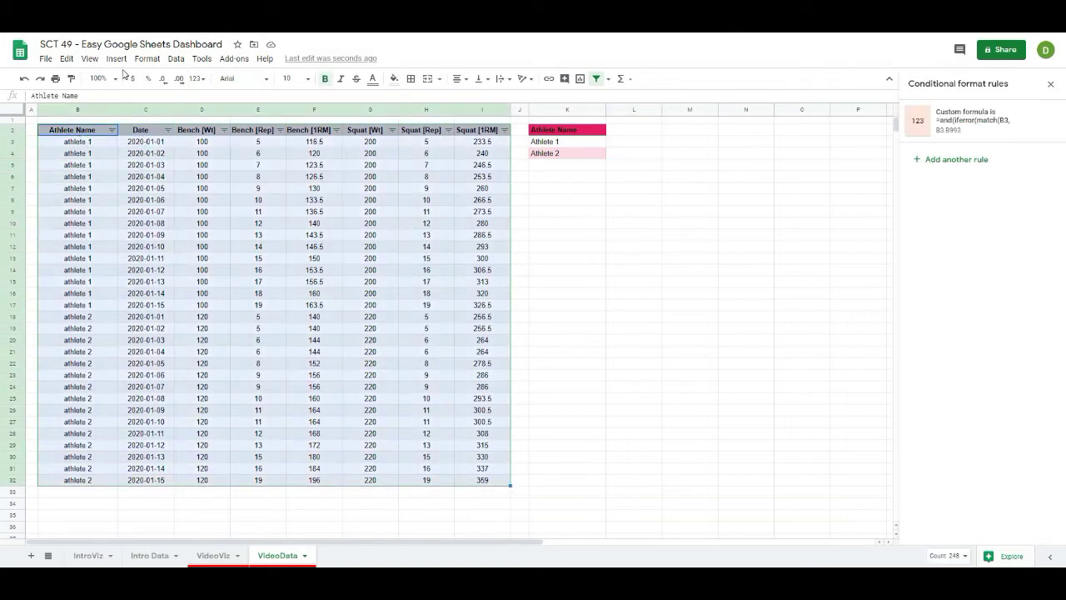
left_click(175, 60)
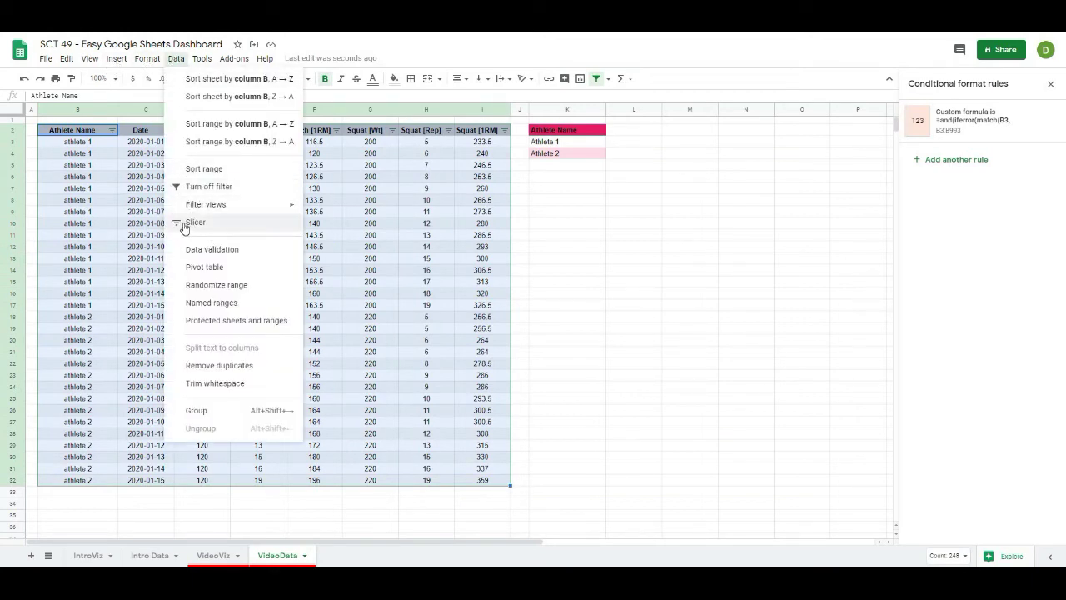
left_click(185, 223)
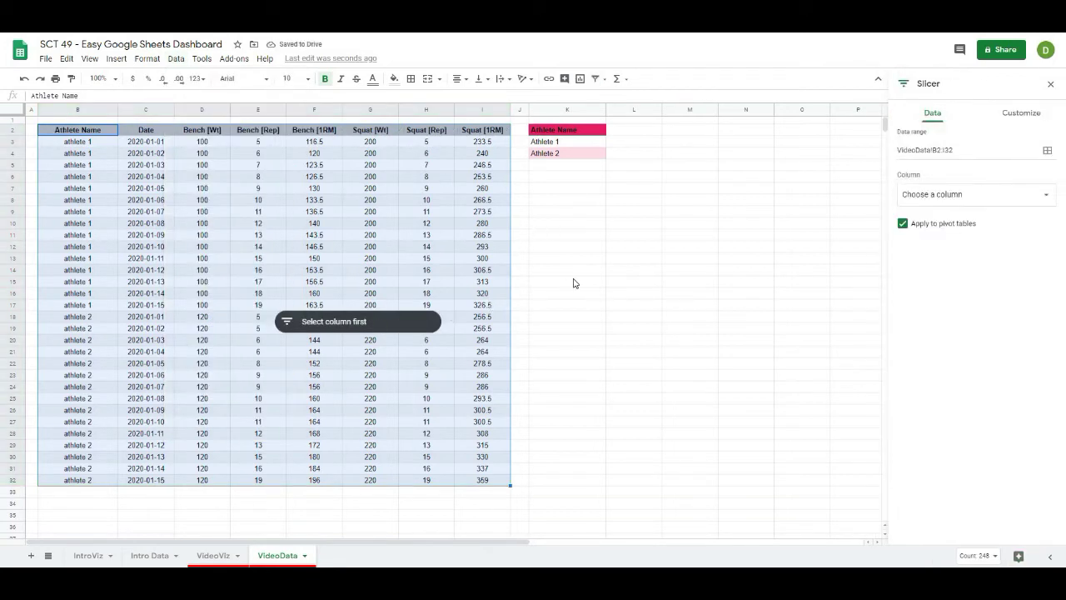
left_click_drag(746, 242, 693, 236)
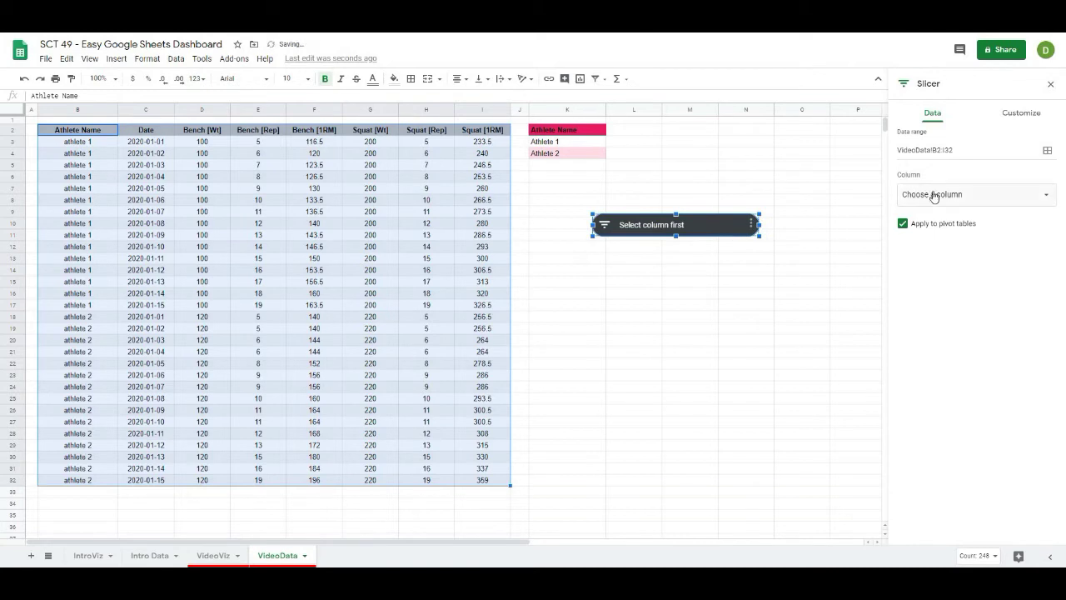
left_click(956, 196)
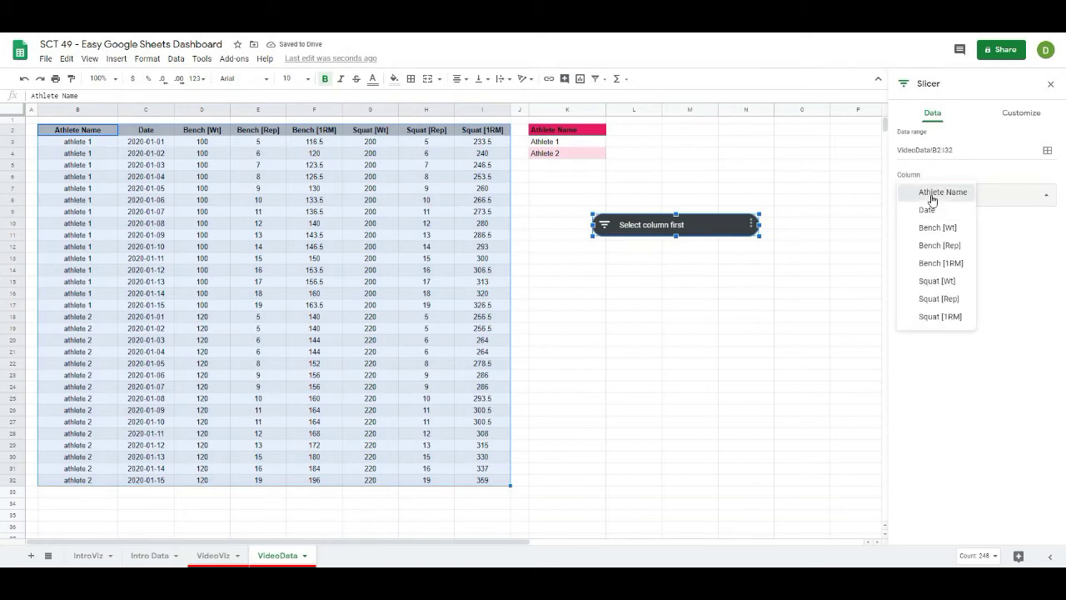
left_click(932, 196)
left_click(674, 255)
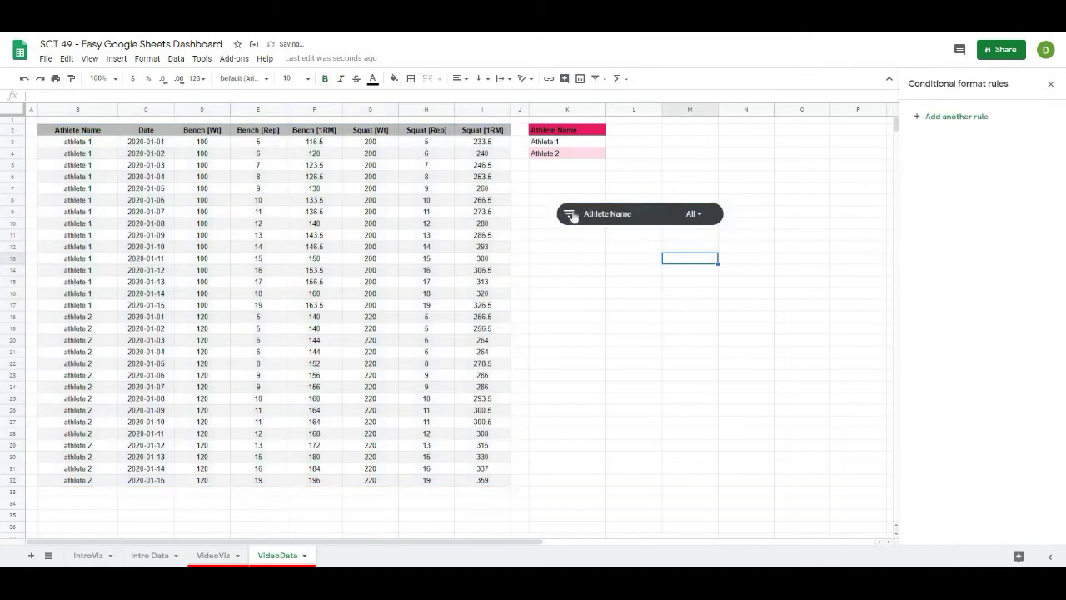
Step: Test the Athlete Name slicer by filtering out athlete 1, and reselect all athletes
left_click(569, 213)
left_click(575, 302)
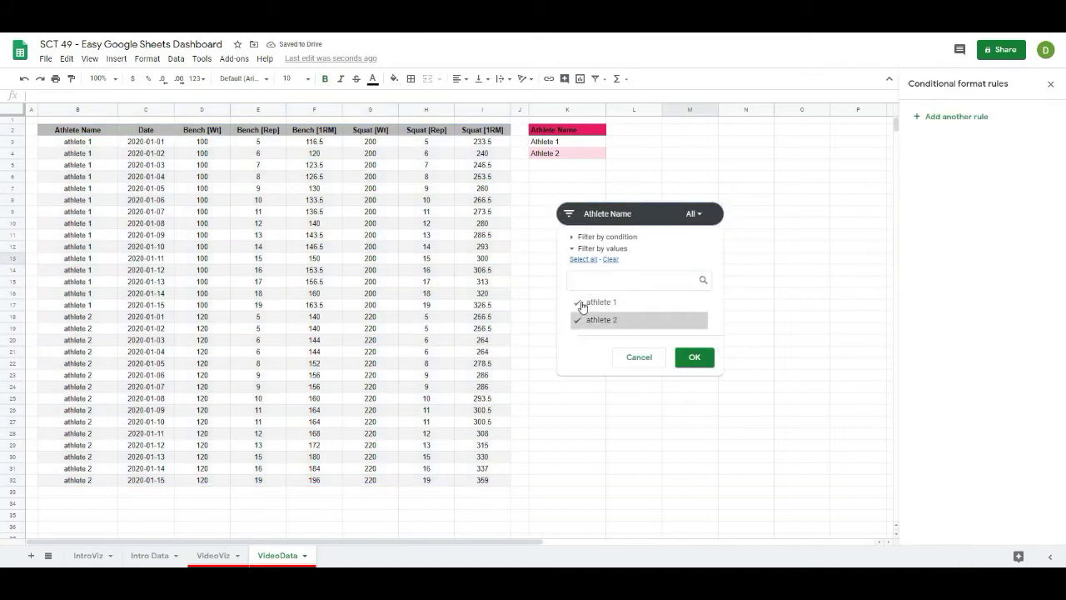
left_click(692, 356)
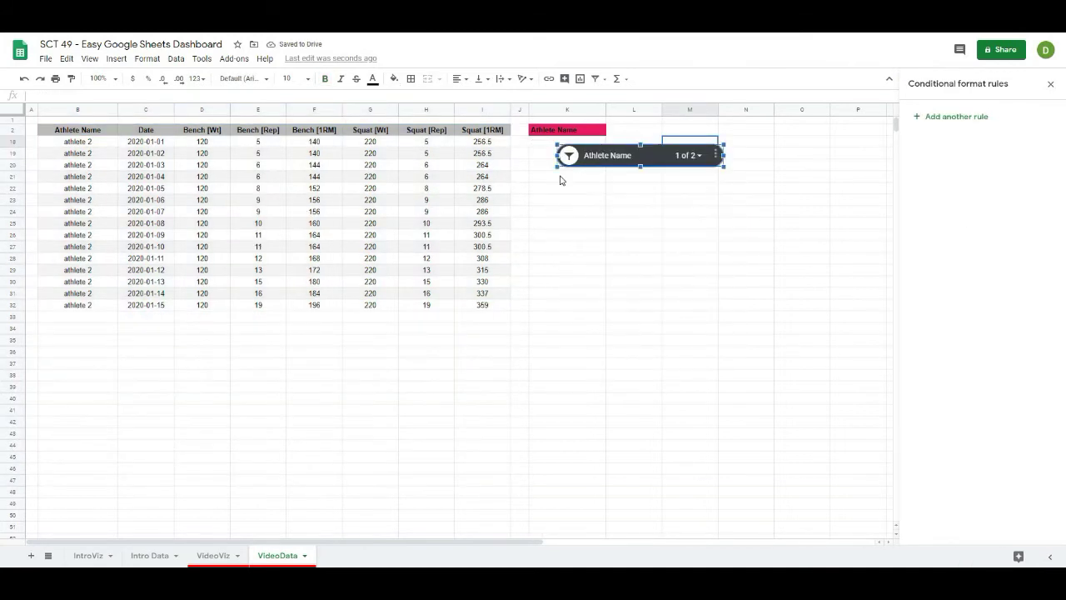
left_click(569, 155)
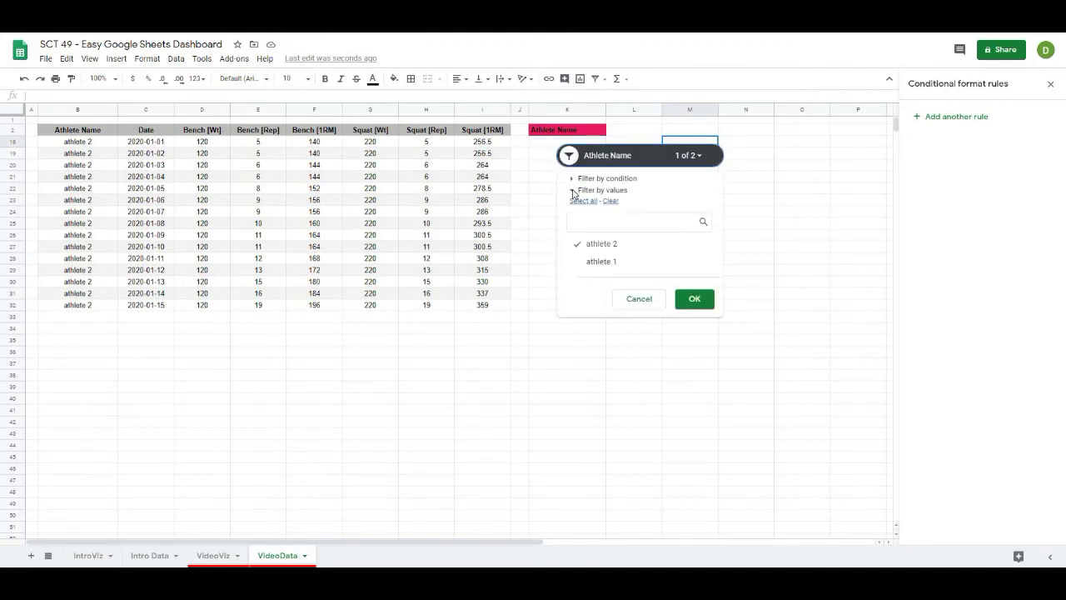
left_click(575, 202)
left_click(702, 305)
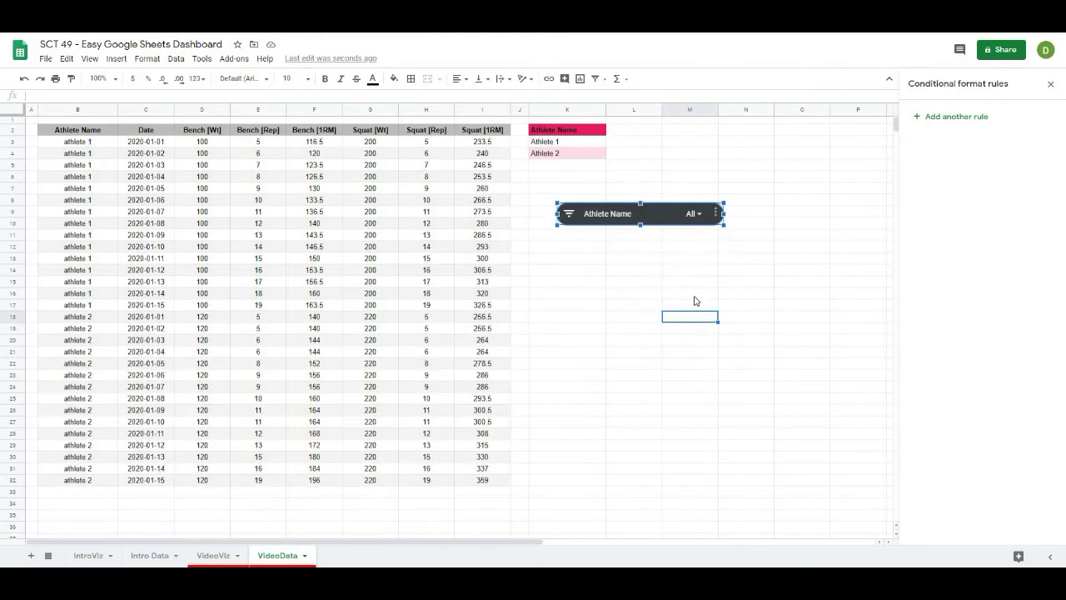
Step: Insert a chart of the Date and Bench [1RM] columns, C2:C32 and F2:F32, and make it a line chart
left_click(660, 332)
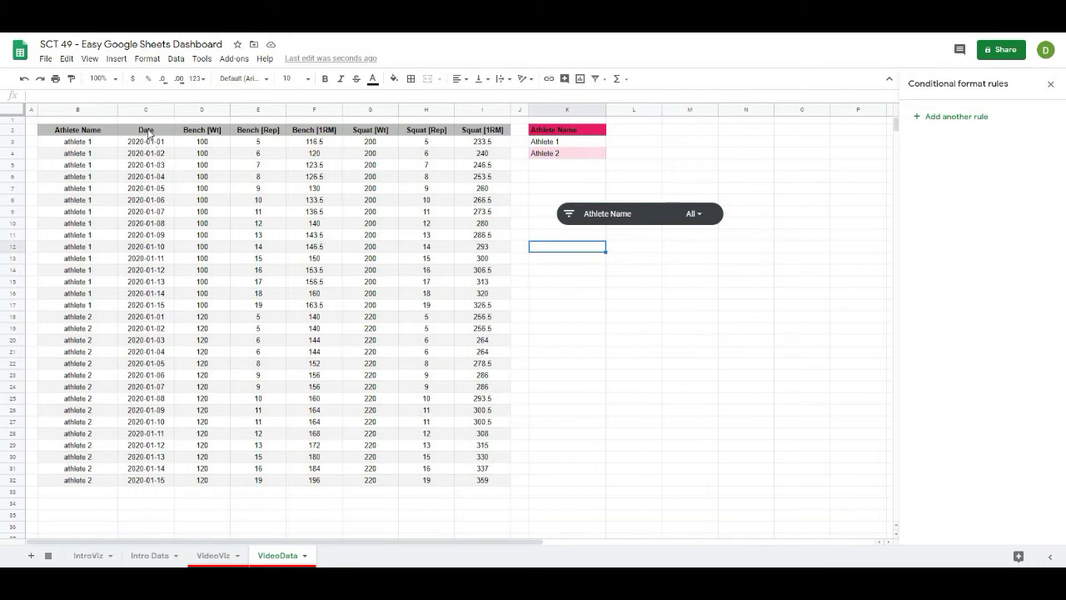
left_click_drag(148, 131, 155, 487)
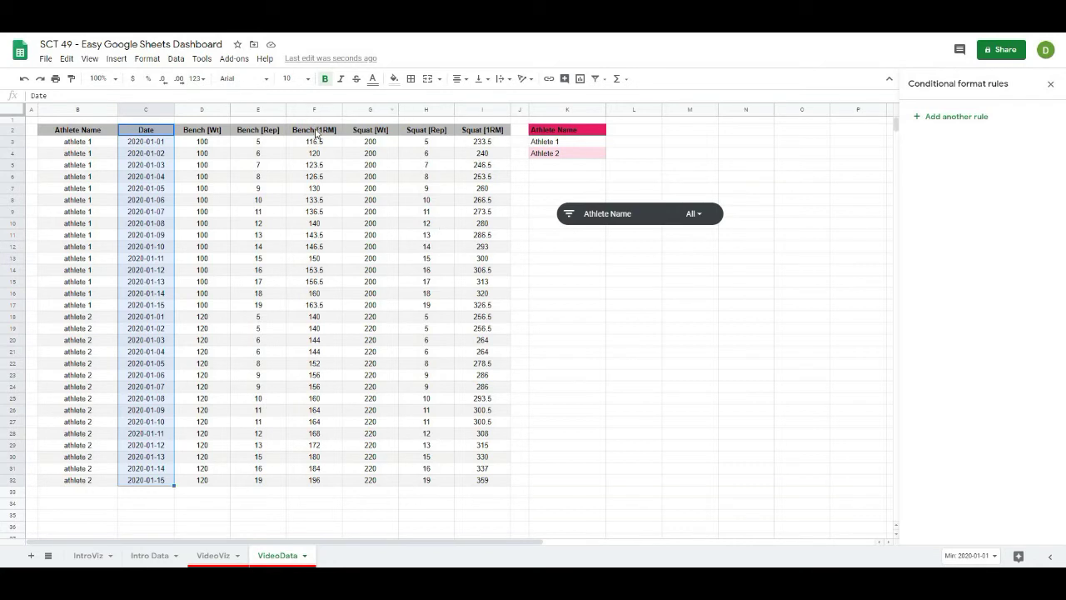
left_click_drag(316, 131, 319, 485)
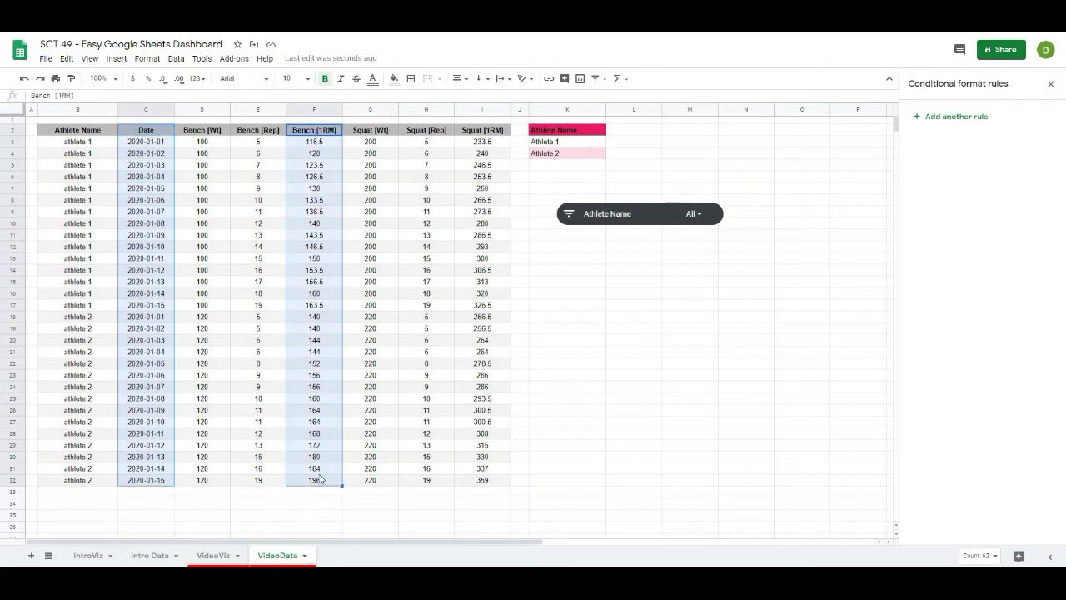
left_click(116, 58)
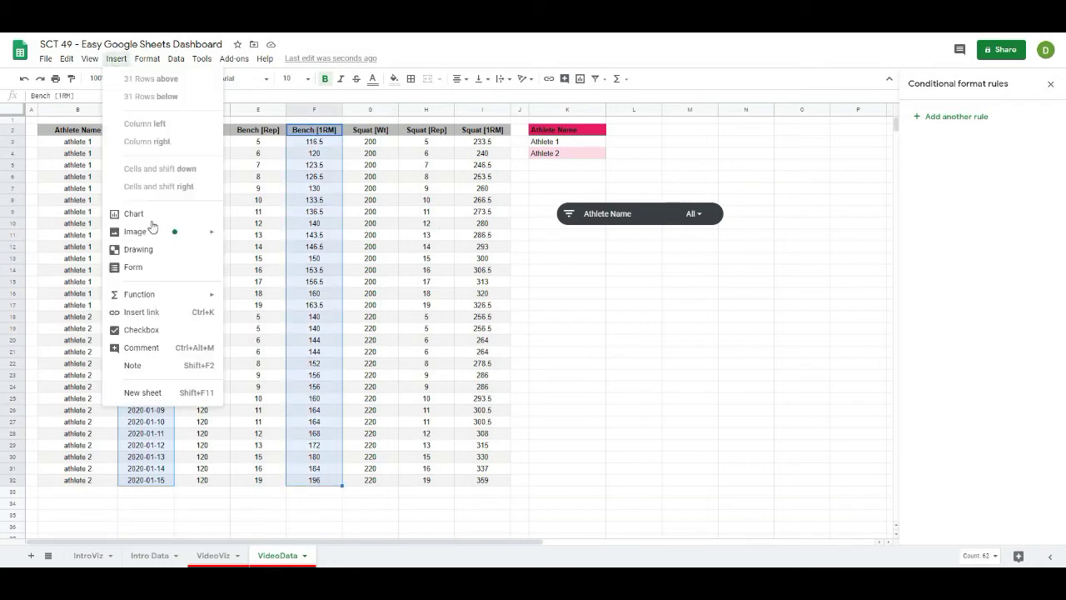
left_click(135, 214)
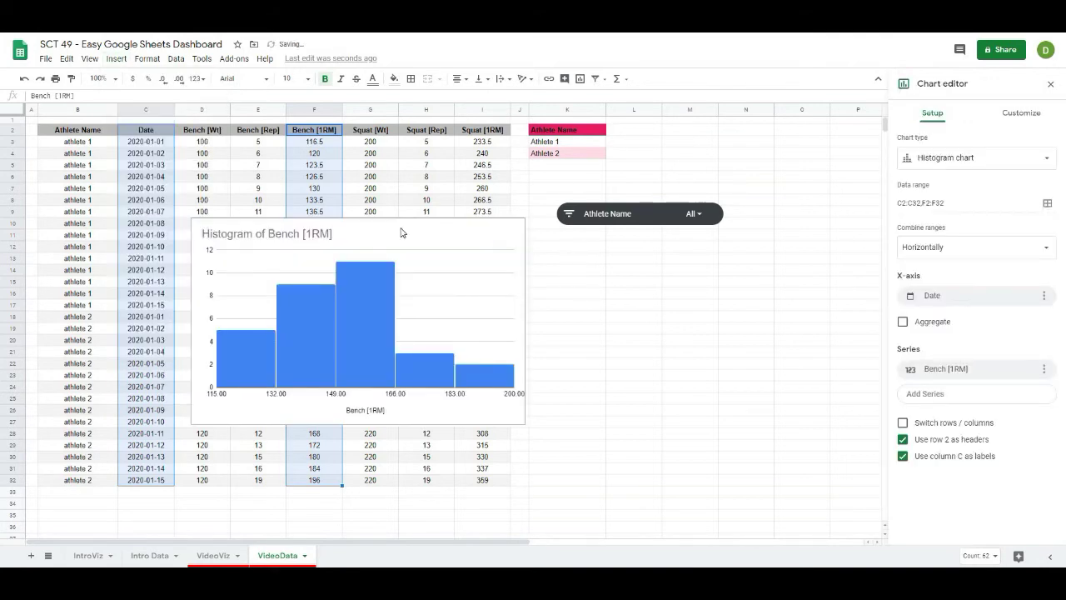
left_click(404, 232)
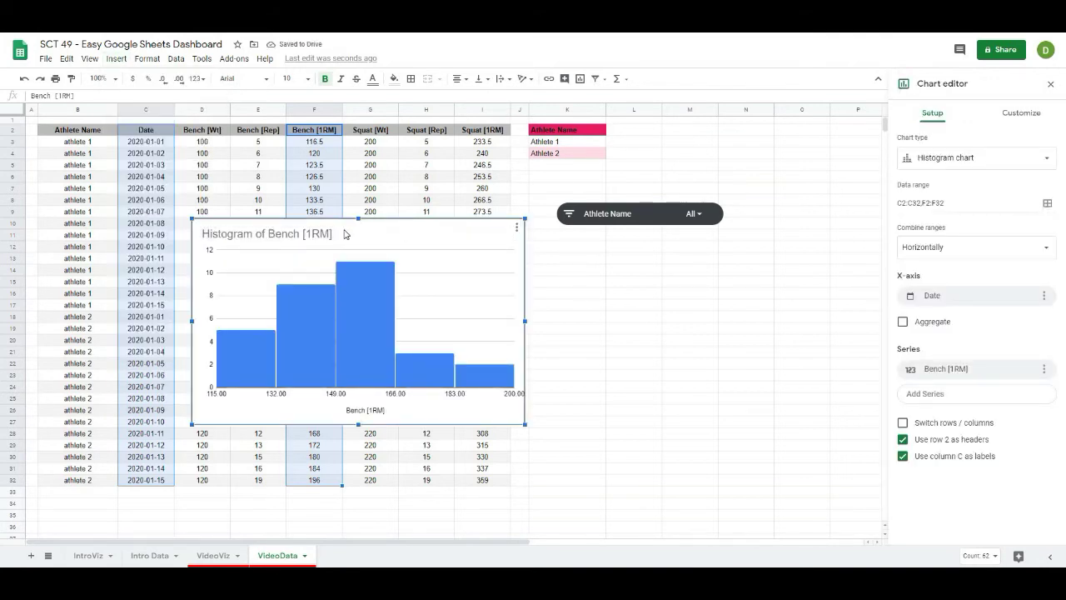
left_click(926, 160)
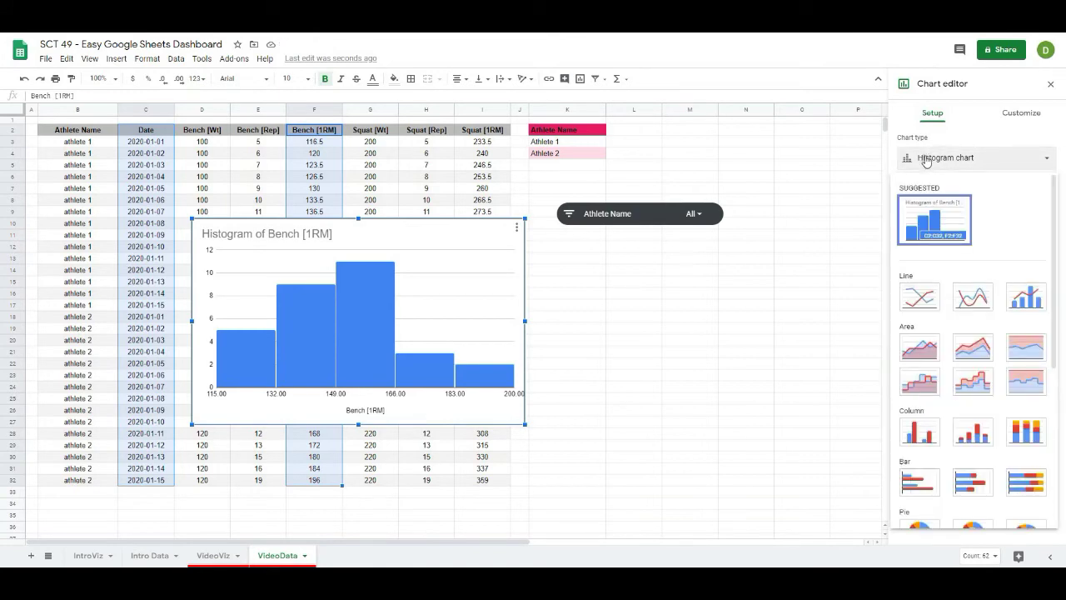
left_click(929, 298)
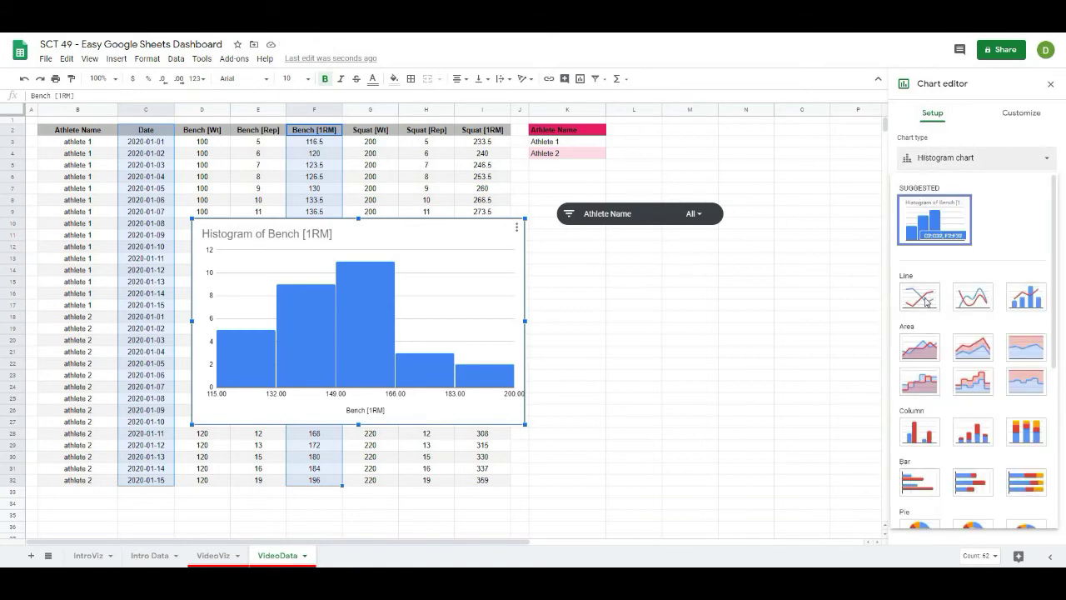
Step: Change the chart title to Bench Press 1RM
double_click(246, 238)
type("B")
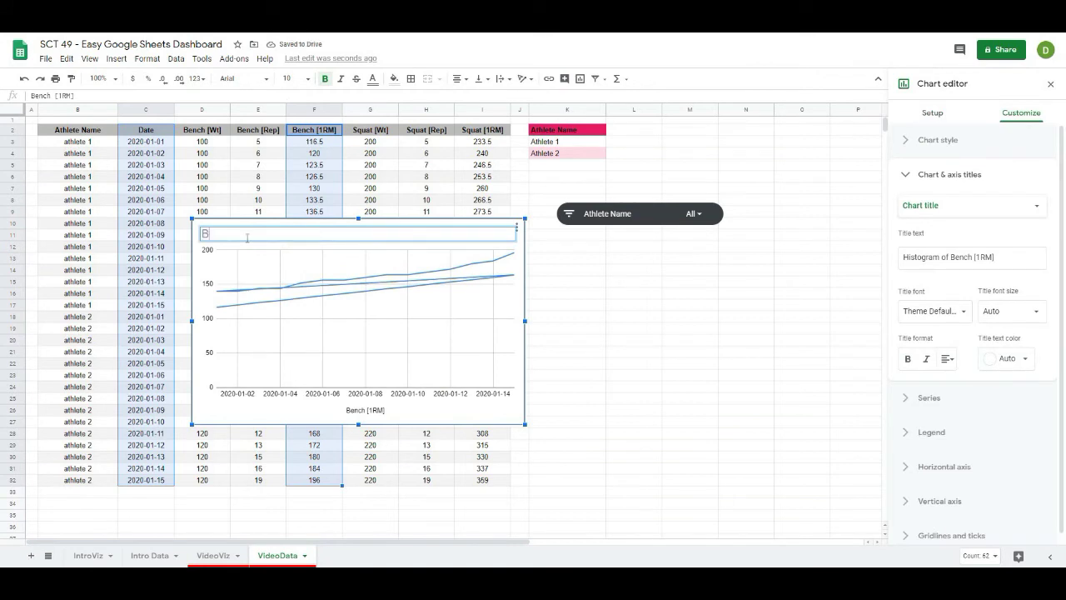
type("ench Press 1RM")
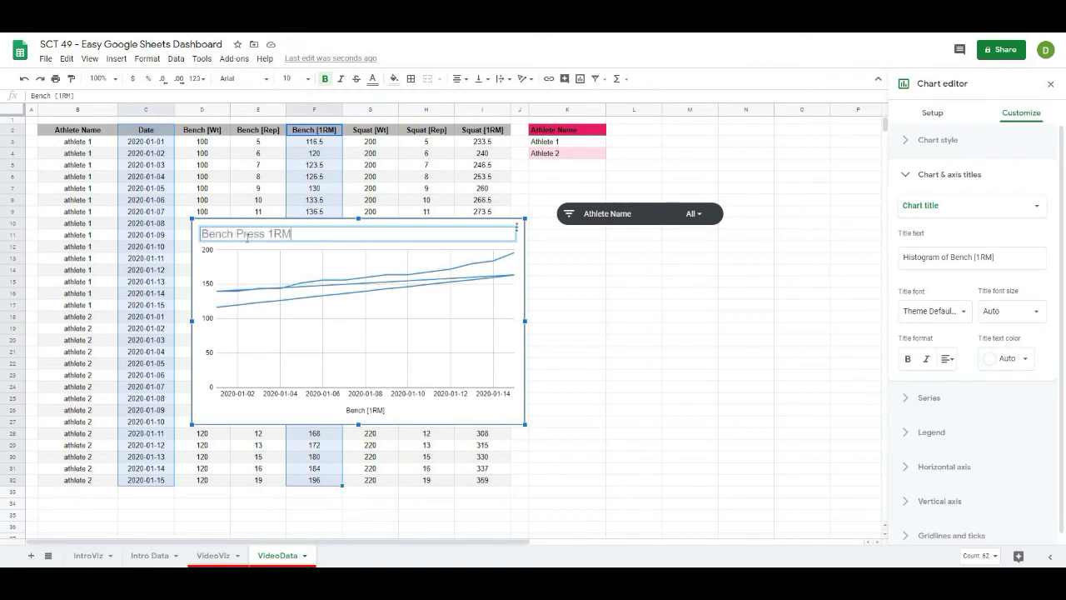
left_click(403, 414)
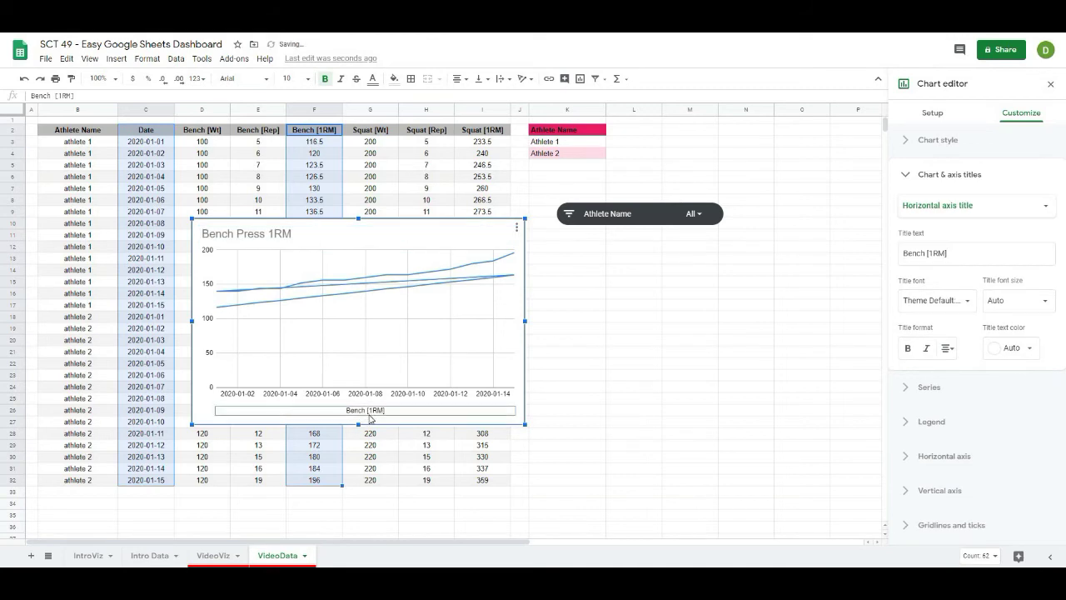
key("Delete")
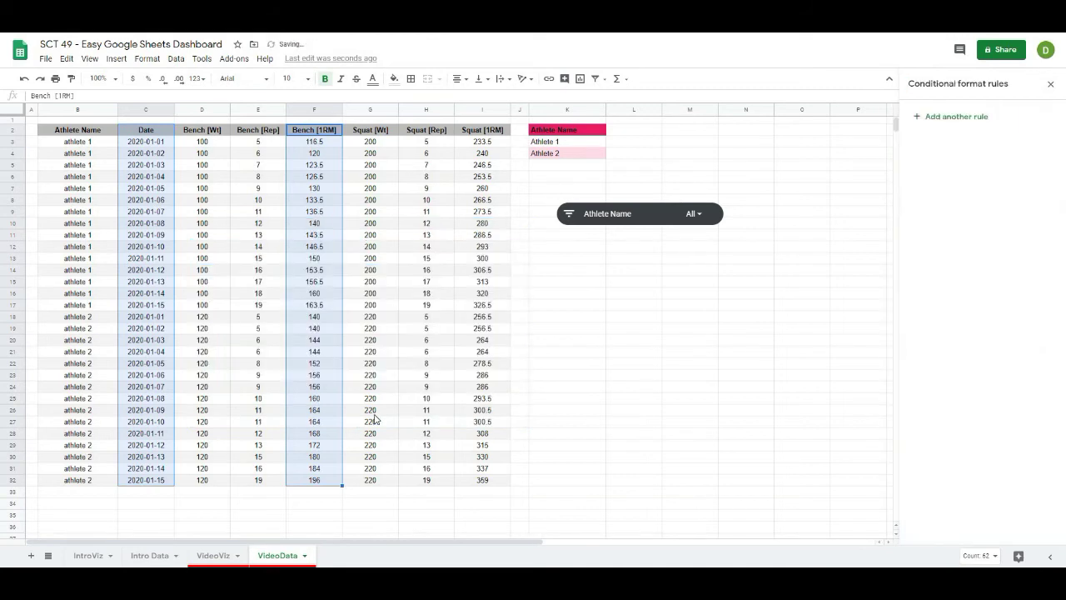
left_click(562, 360)
key("ctrl+z")
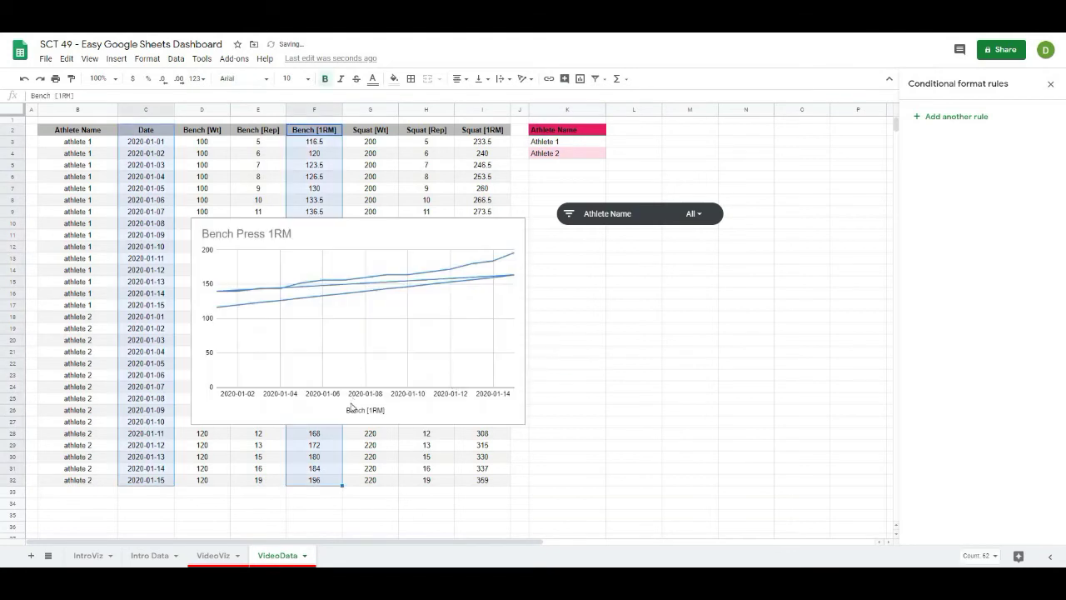
Step: Remove the chart's horizontal axis title and move the chart below the Athlete Name slicer
left_click(363, 416)
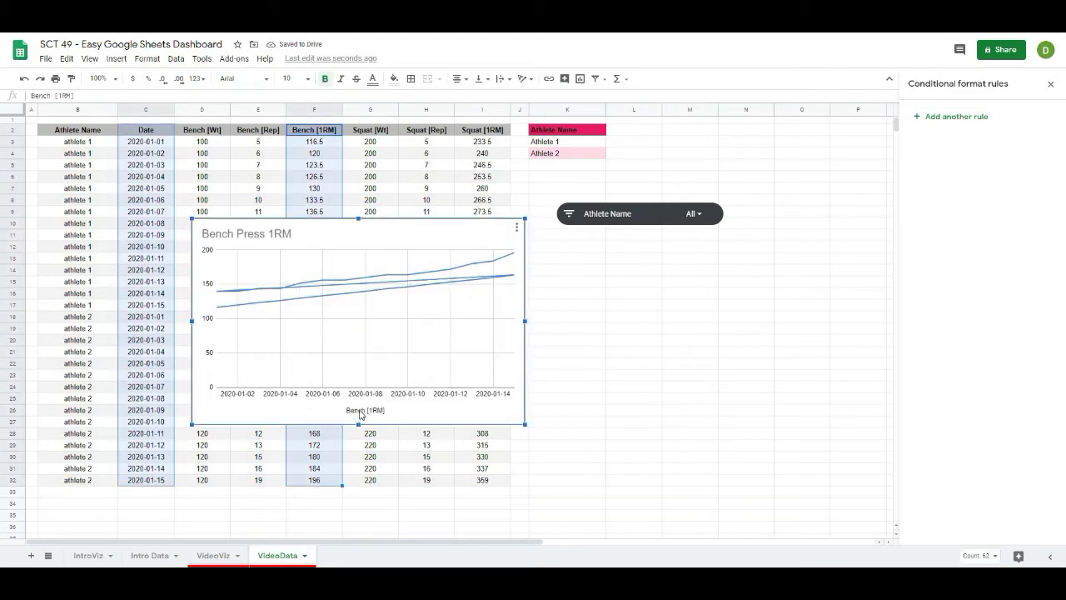
double_click(369, 411)
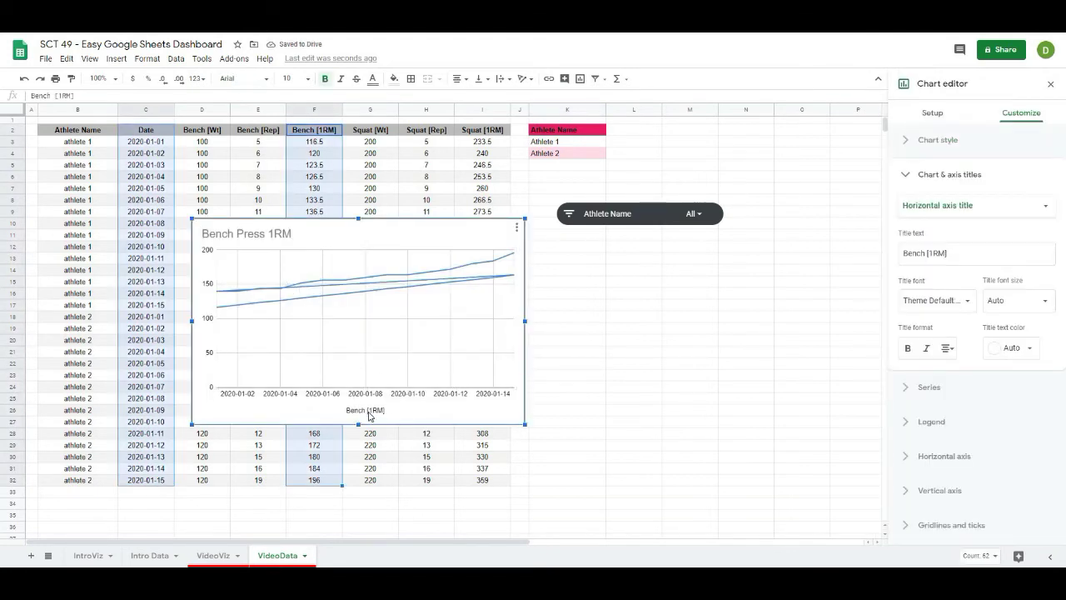
key("Delete")
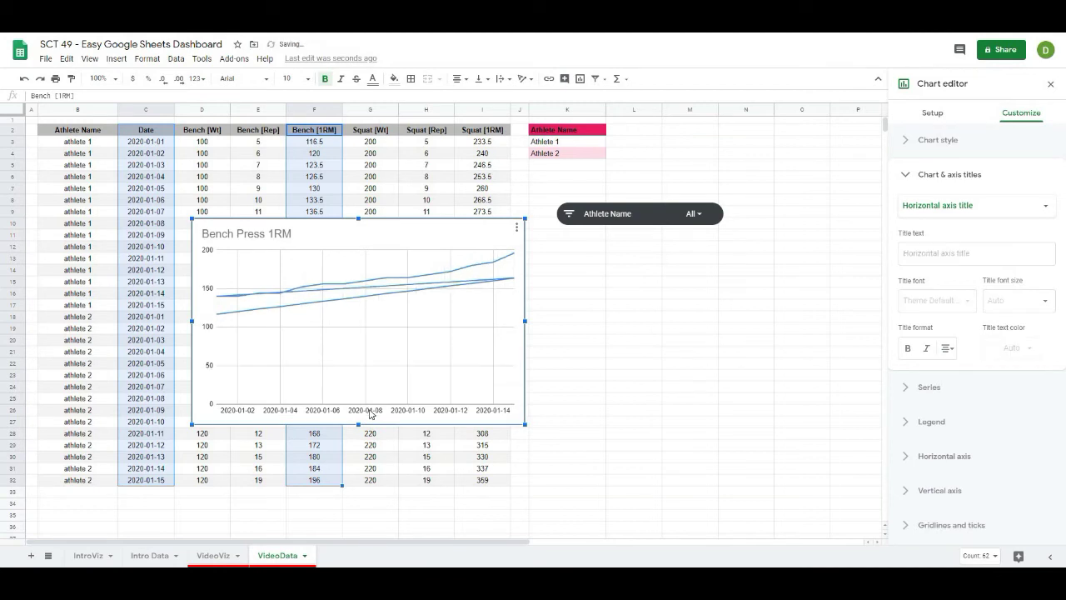
left_click(314, 286)
left_click_drag(353, 236, 694, 255)
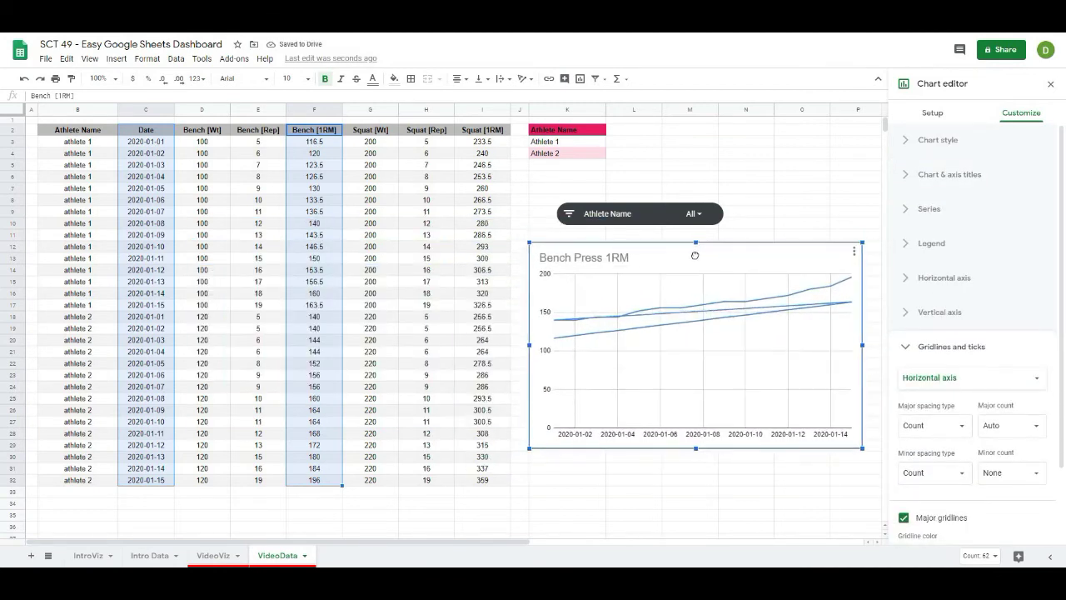
left_click(753, 224)
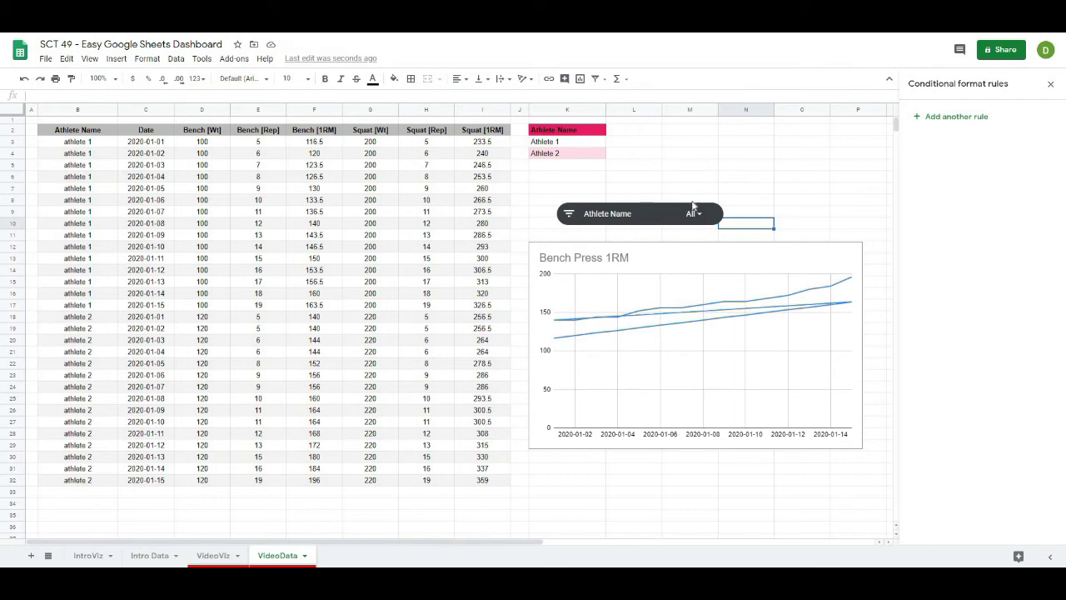
Step: Test the slicer's effect on the chart by filtering out athlete 1, and reselect all athletes
left_click(569, 213)
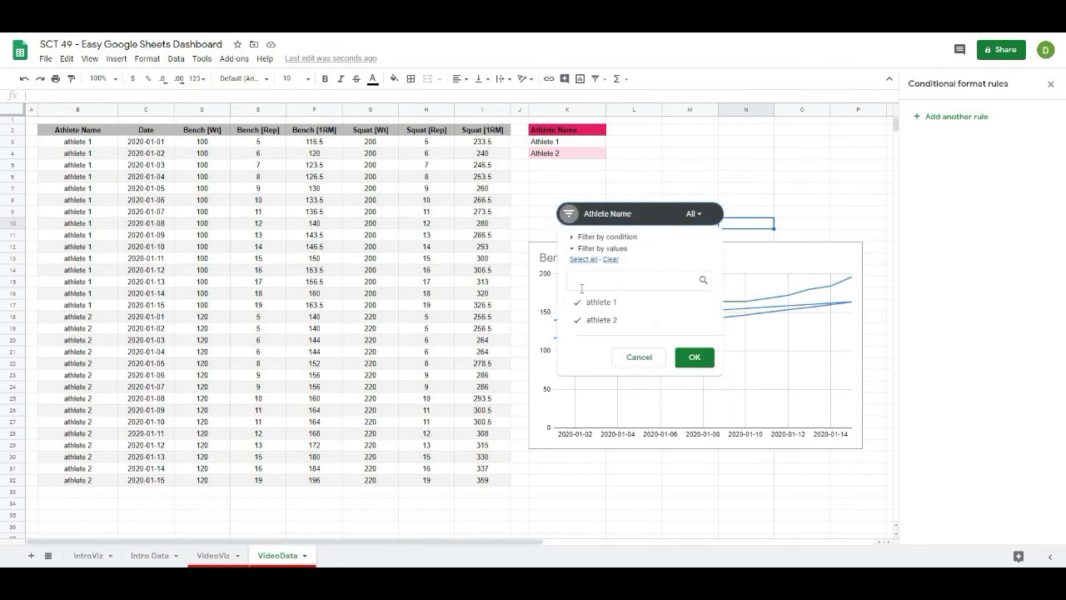
left_click(588, 304)
left_click(694, 357)
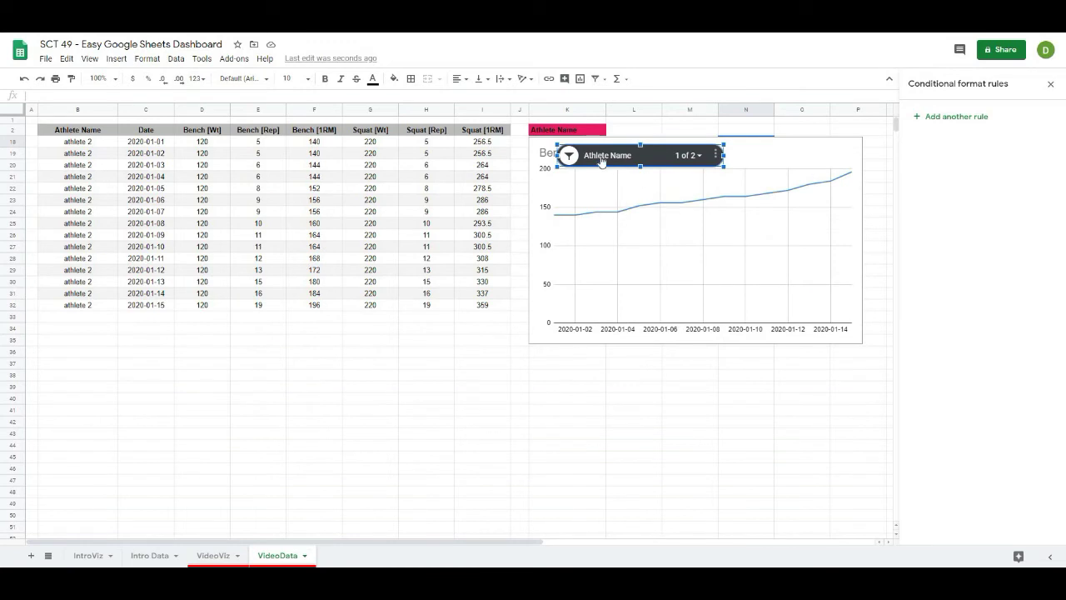
left_click(570, 157)
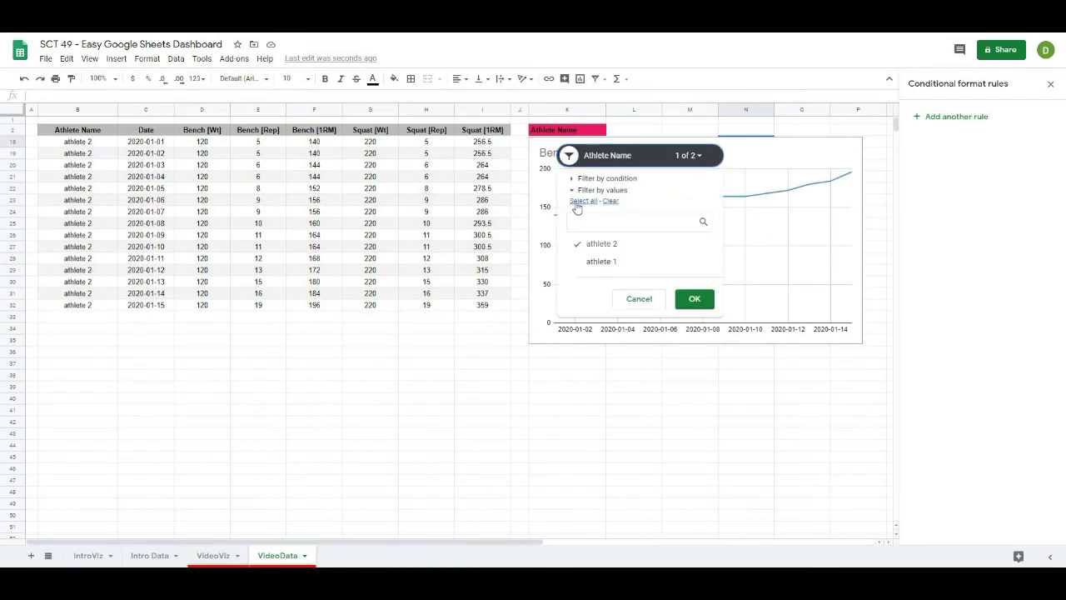
left_click(581, 201)
left_click(685, 301)
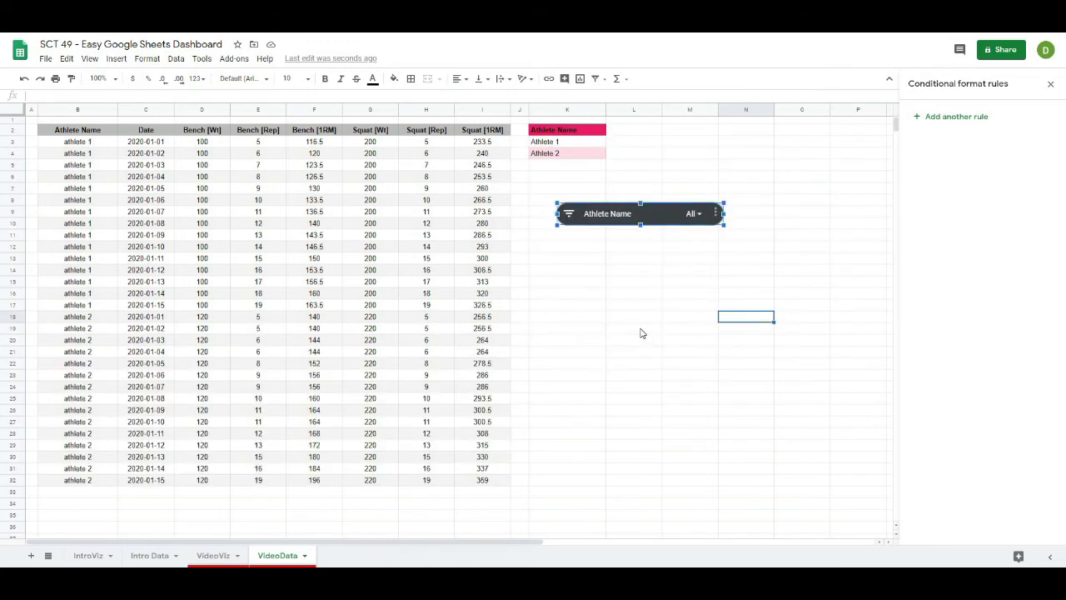
Step: Bring the displaced Bench Press 1RM chart back to the area below the Athlete Name slicer
left_click(629, 246)
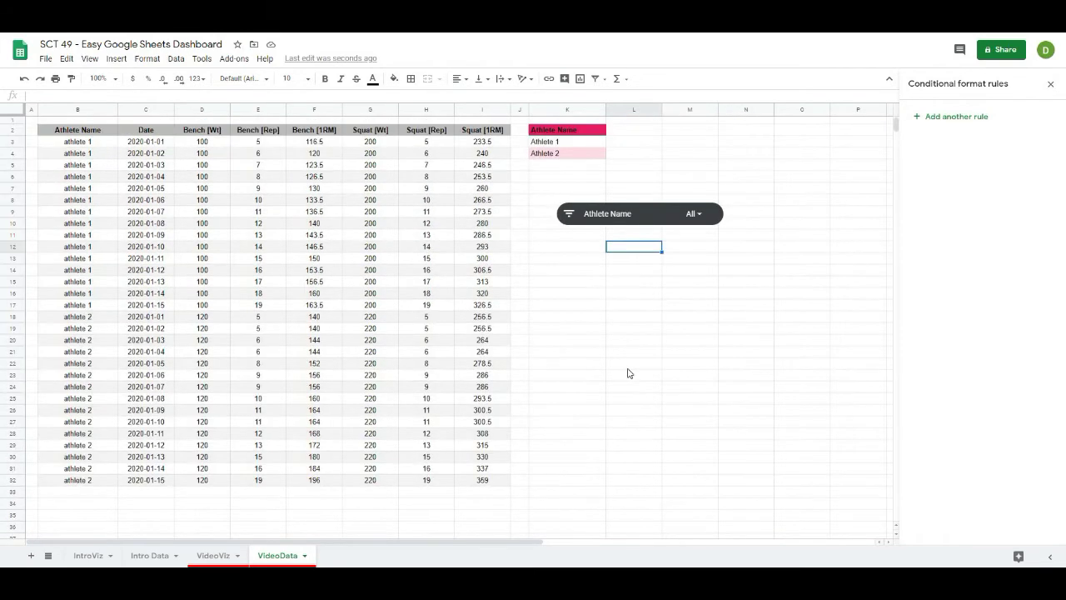
left_click(609, 212)
left_click(582, 275)
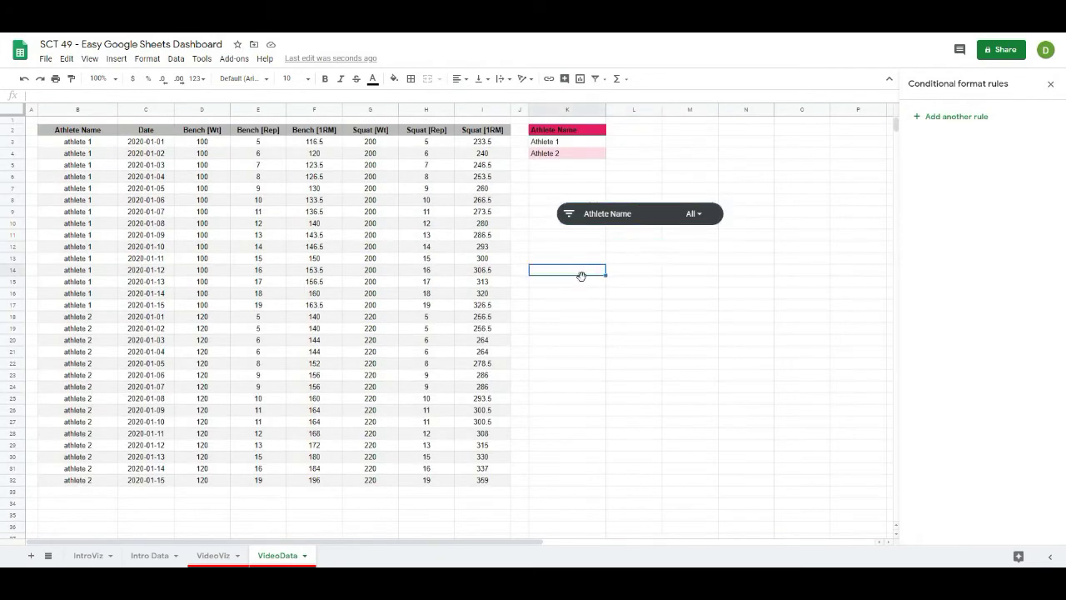
key("ctrl+v")
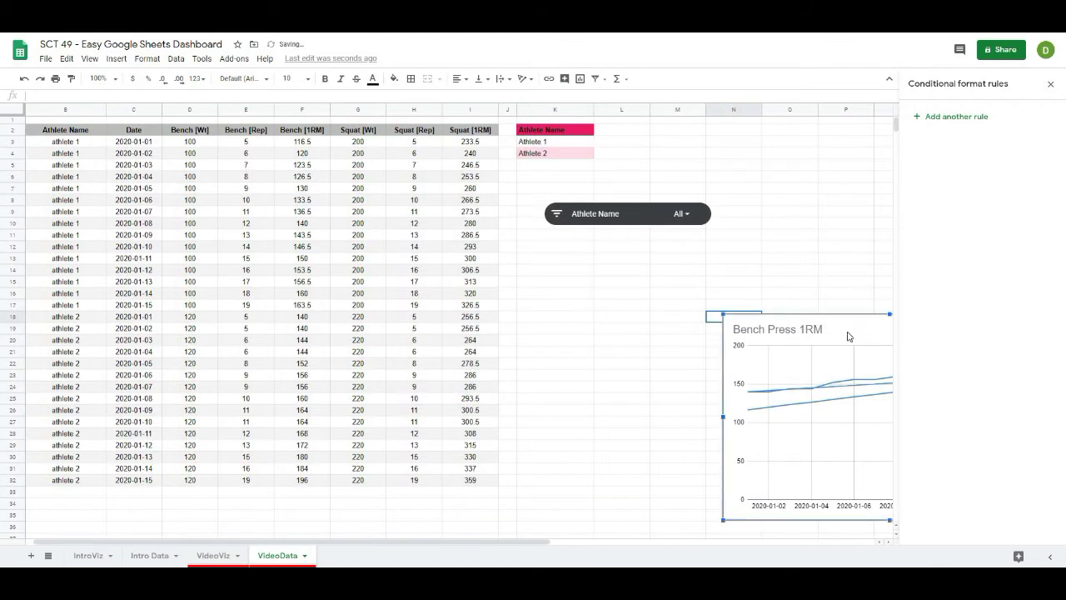
left_click_drag(619, 303, 619, 265)
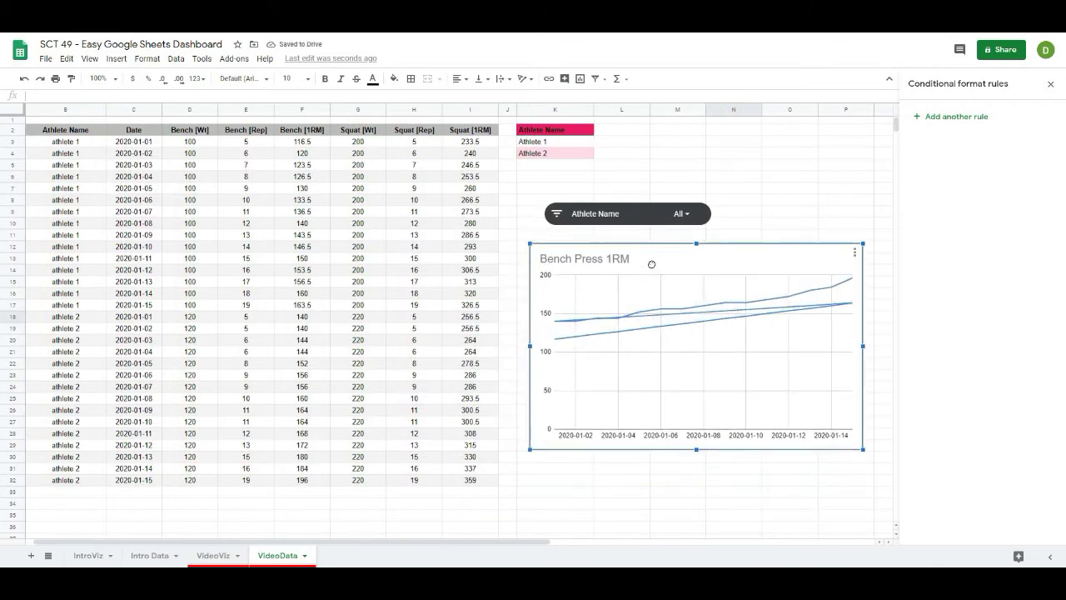
left_click(584, 484)
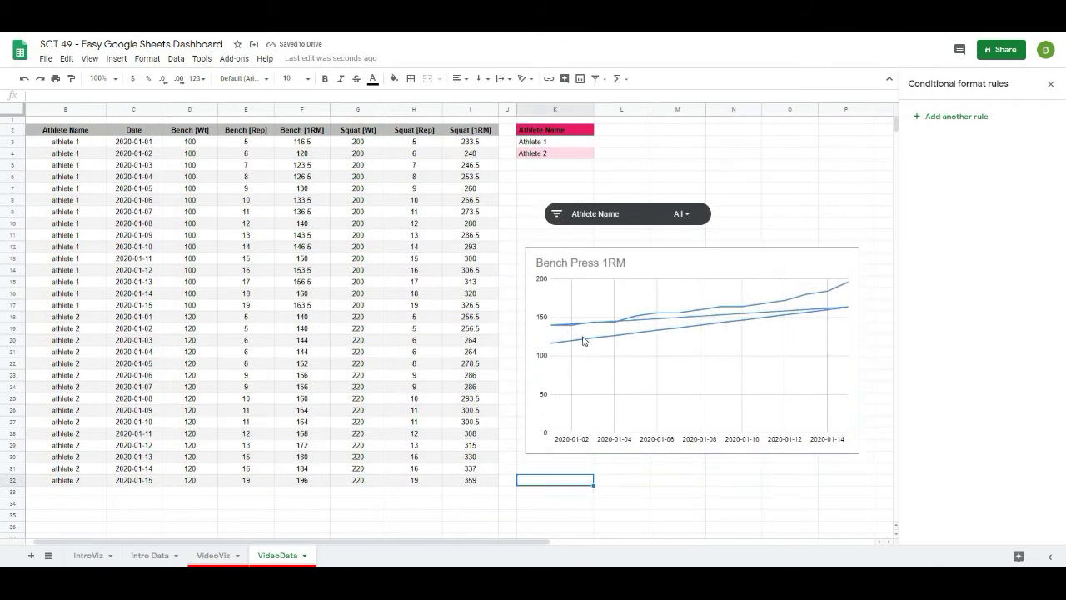
Step: Set the point size of the chart's Bench [1RM] series to 7px
left_click(611, 341)
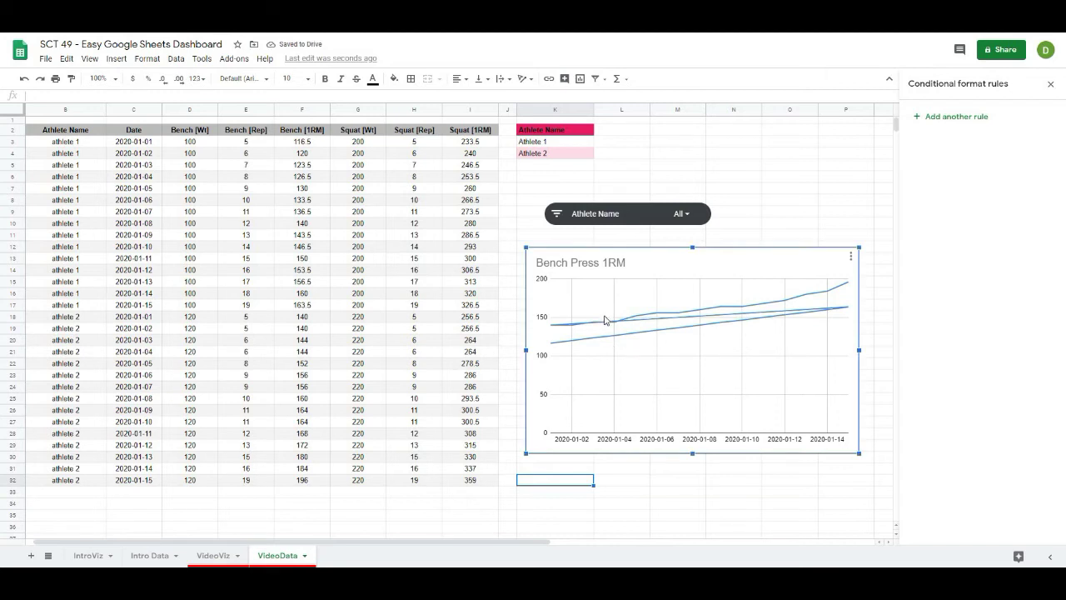
double_click(731, 267)
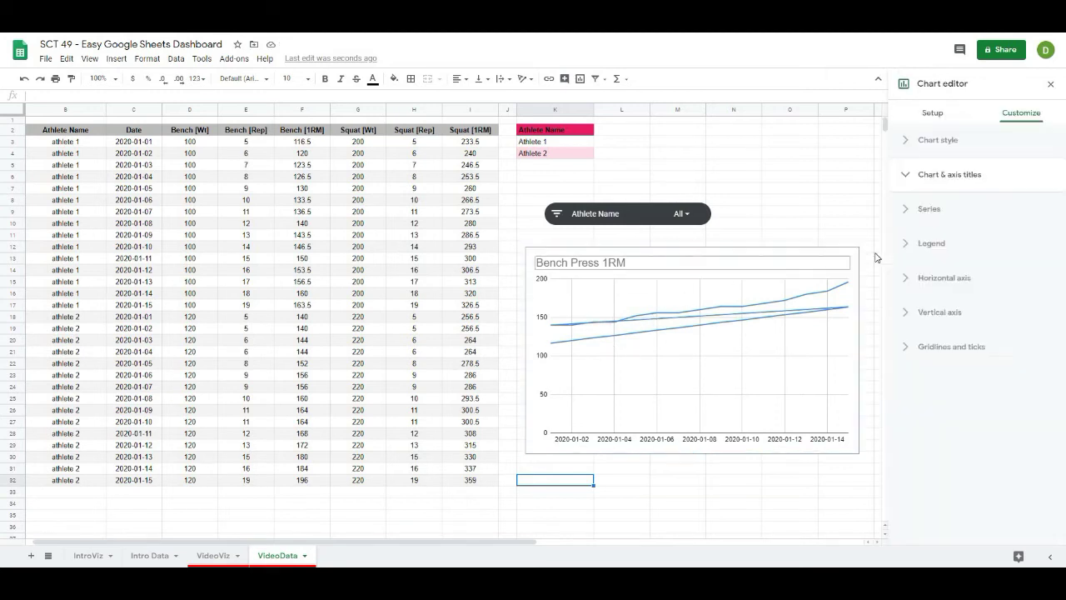
scroll(933, 425, "down", 1)
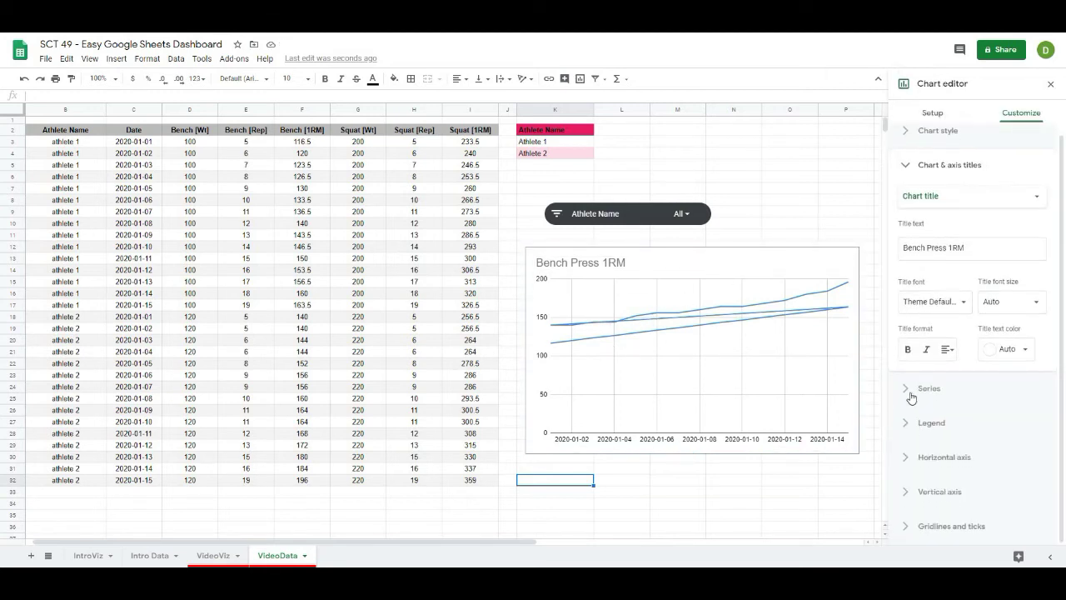
left_click(923, 389)
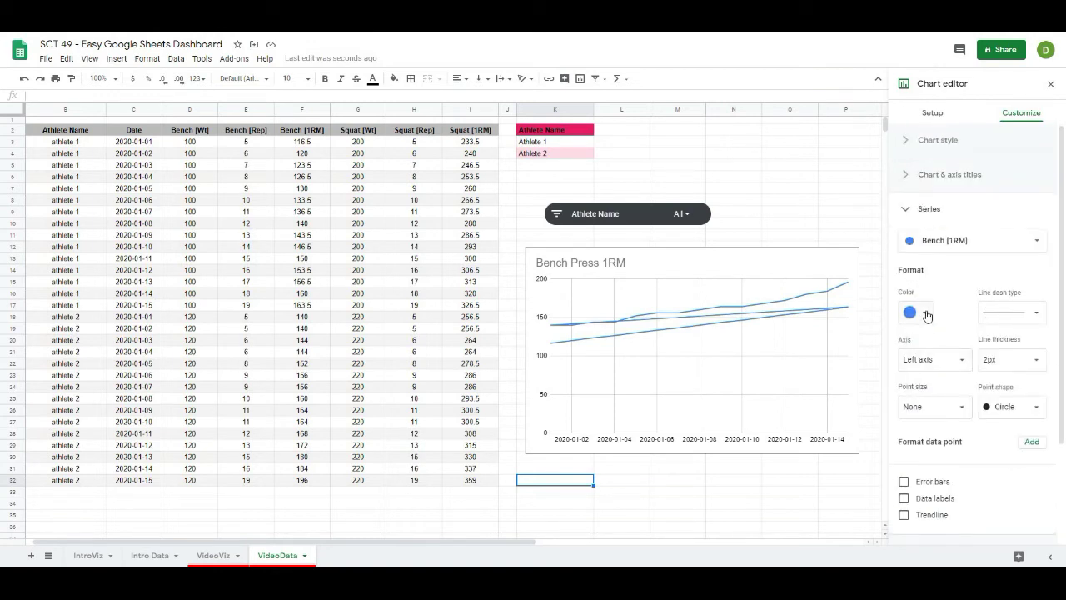
left_click(956, 407)
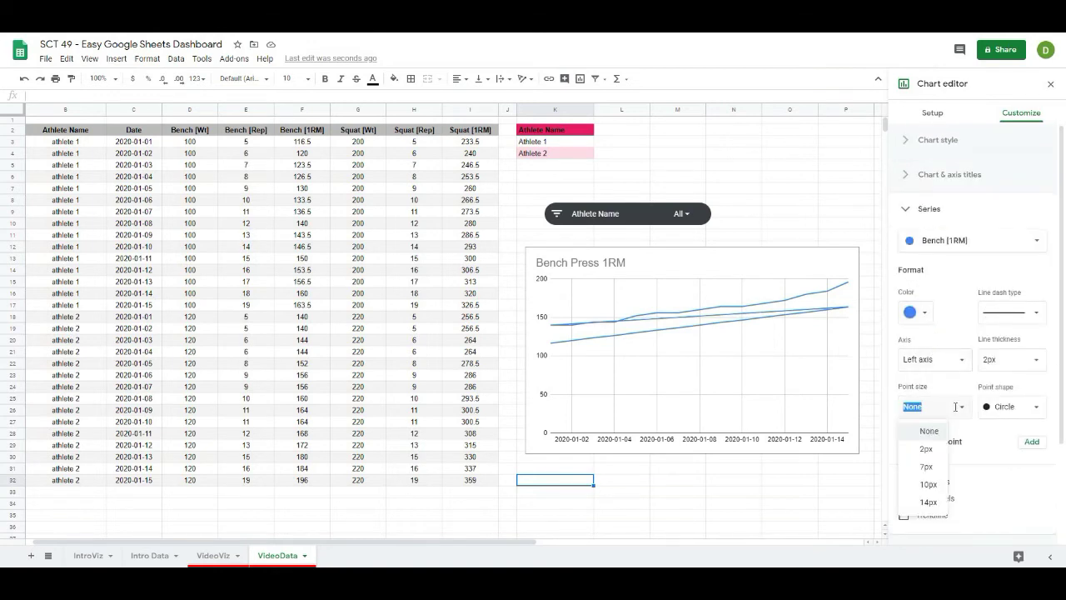
left_click(925, 466)
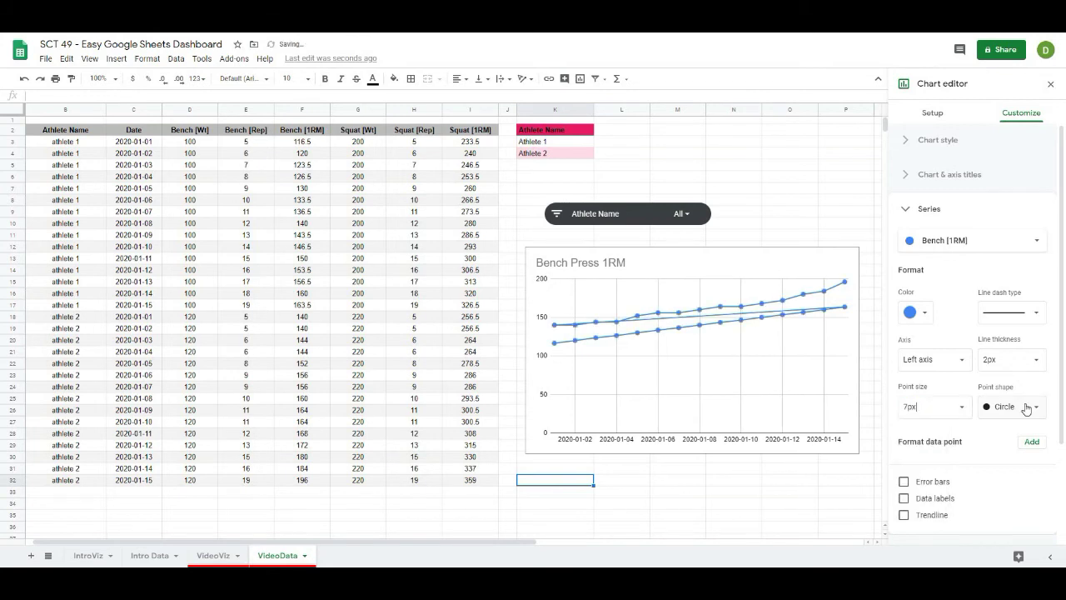
left_click(634, 470)
Step: Move the Athlete Name slicer so it lines up with the left edge of the bench press chart
left_click(628, 214)
left_click_drag(627, 214, 609, 216)
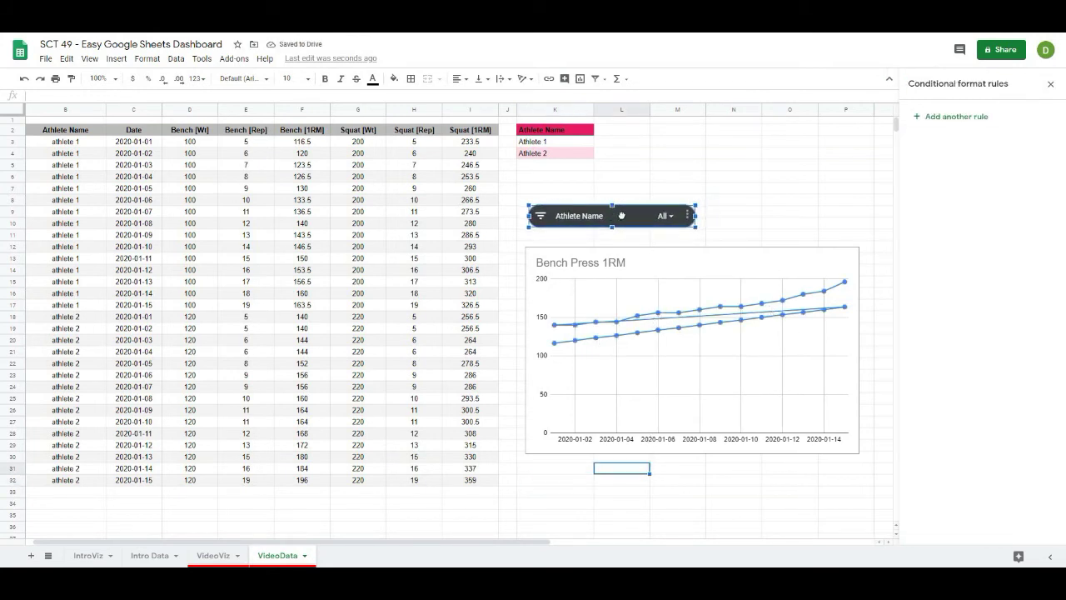
left_click(659, 268)
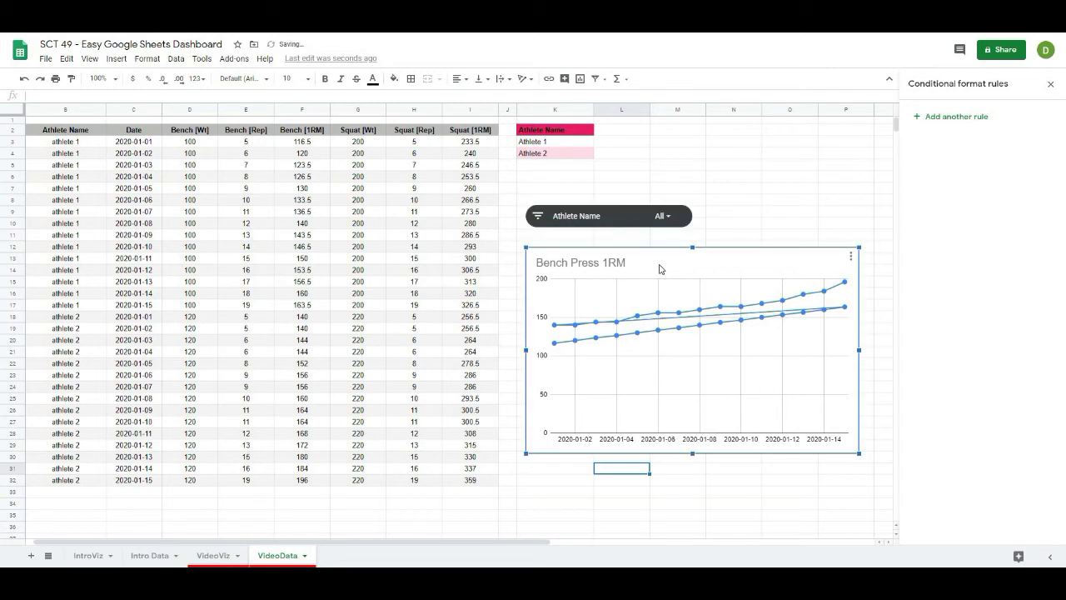
Step: Copy the Athlete Name slicer and Bench Press 1RM chart to the VideoViz sheet, with both left-aligned near column B
left_click(630, 221)
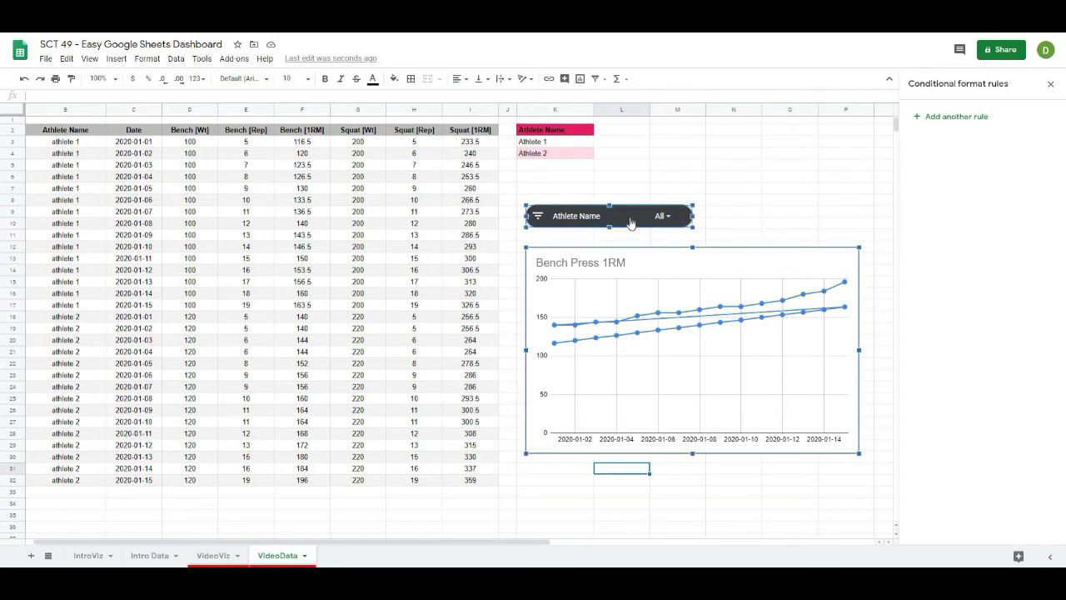
key("Escape")
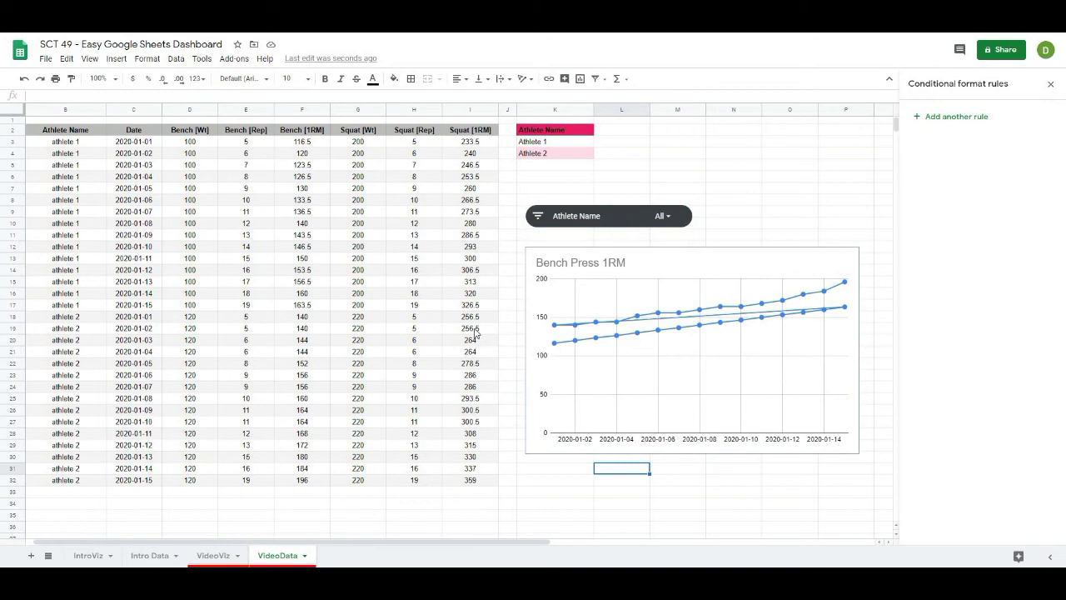
left_click(213, 556)
key("ctrl+v")
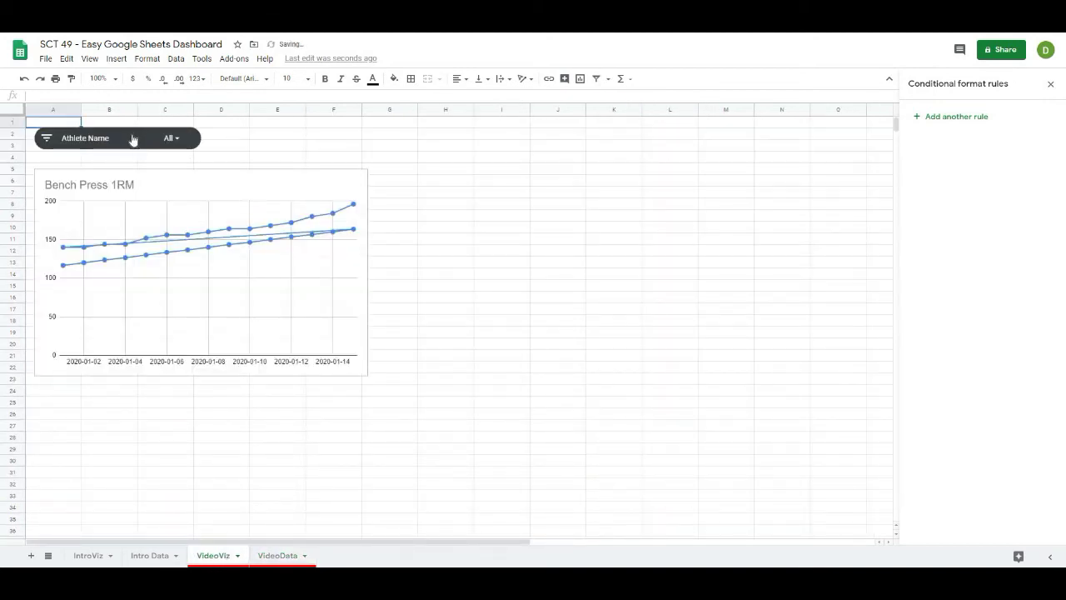
left_click_drag(161, 150, 209, 152)
left_click_drag(215, 189, 260, 180)
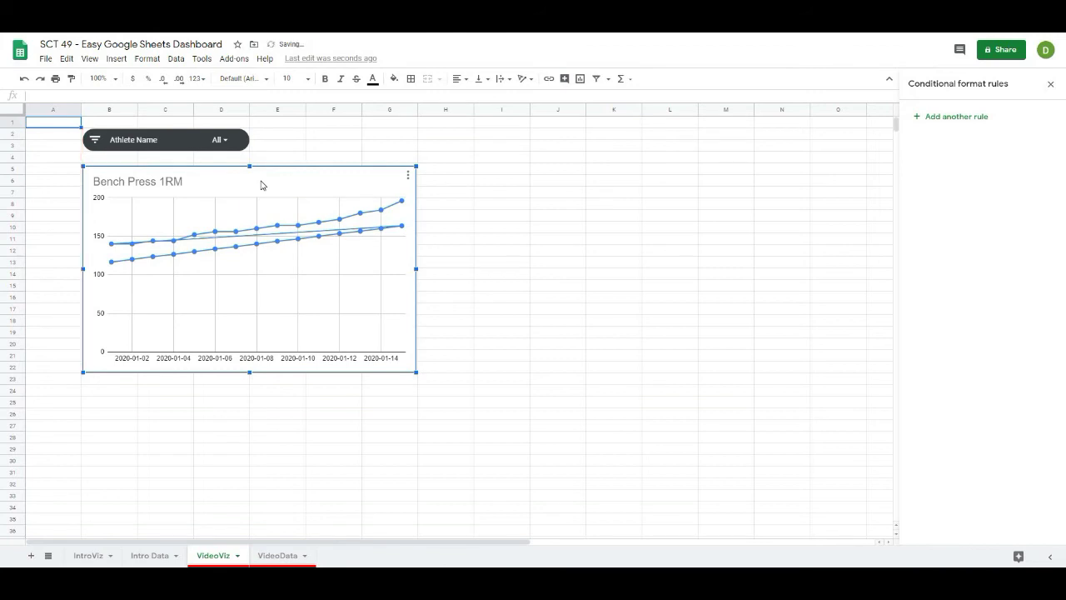
left_click(165, 471)
Step: Test the copied slicer by filtering the Bench Press 1RM chart to athlete 2 only
left_click(133, 140)
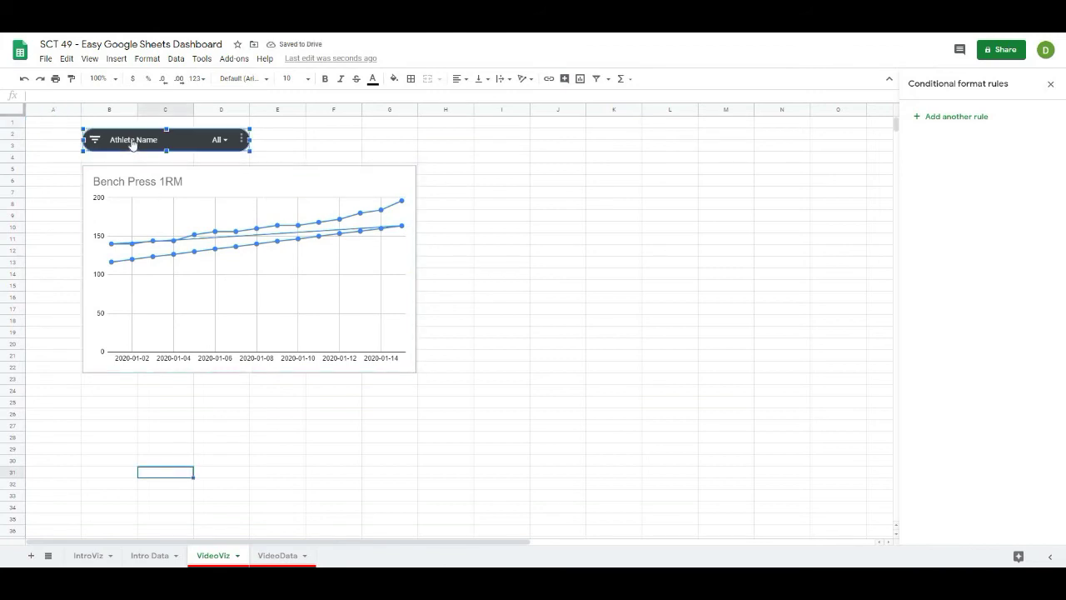
left_click(96, 140)
left_click(120, 229)
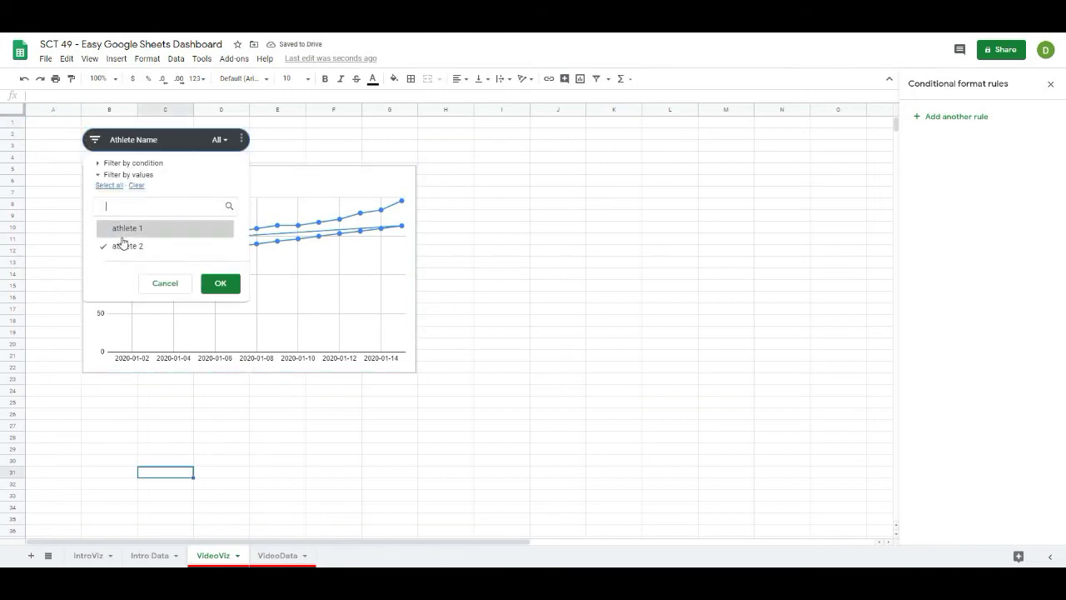
left_click(221, 283)
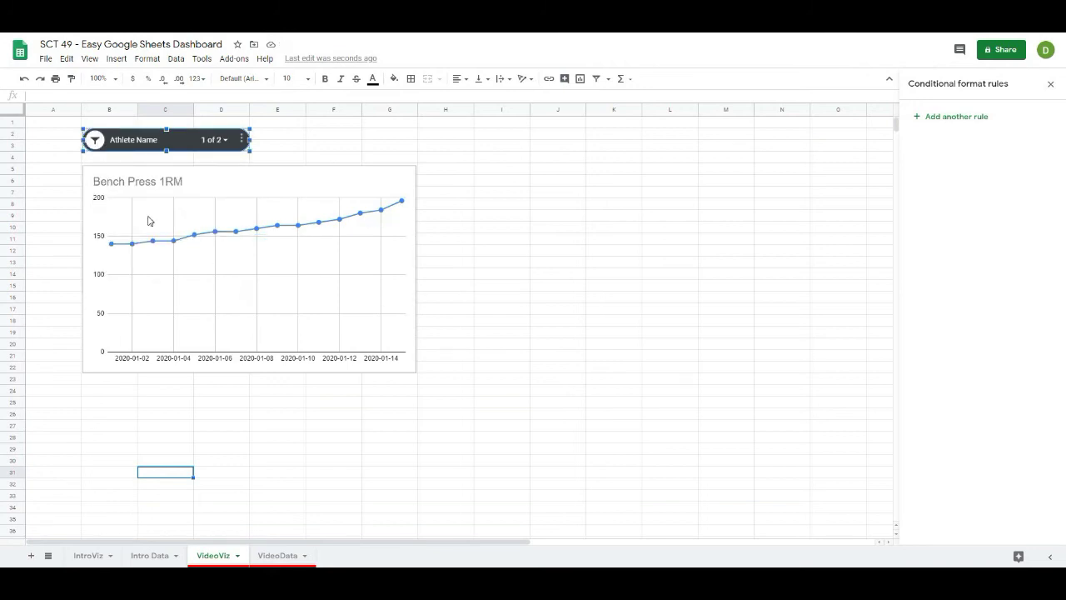
Step: Switch the Athlete Name slicer's filter so only athlete 1 is selected
left_click(96, 140)
left_click(118, 247)
left_click(107, 229)
left_click(220, 283)
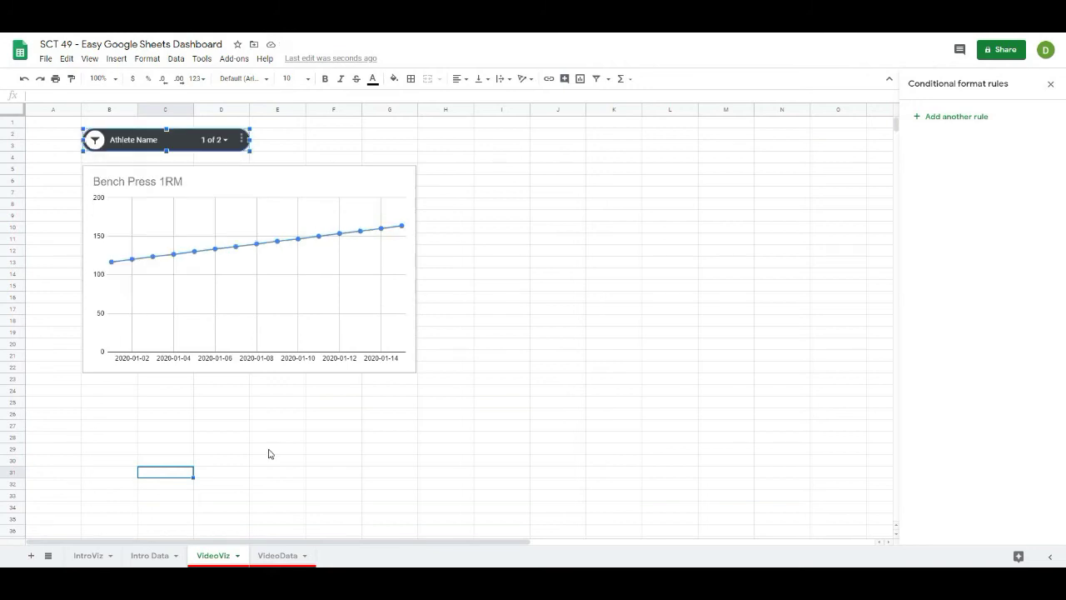
left_click(269, 454)
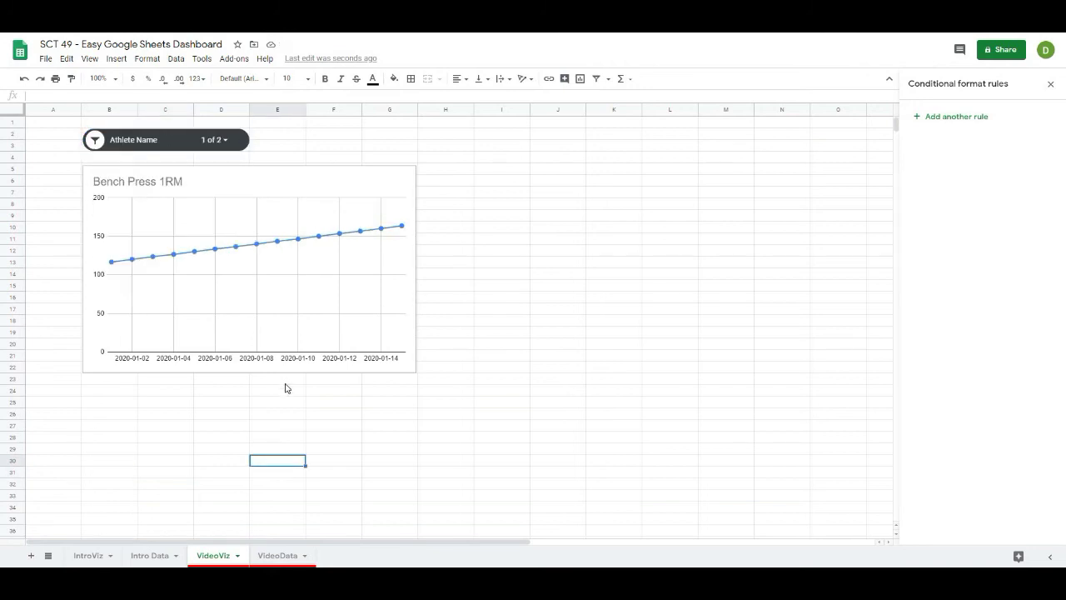
Step: Duplicate the Bench Press 1RM chart and place the copy to its right, aligned at the same height
left_click(243, 172)
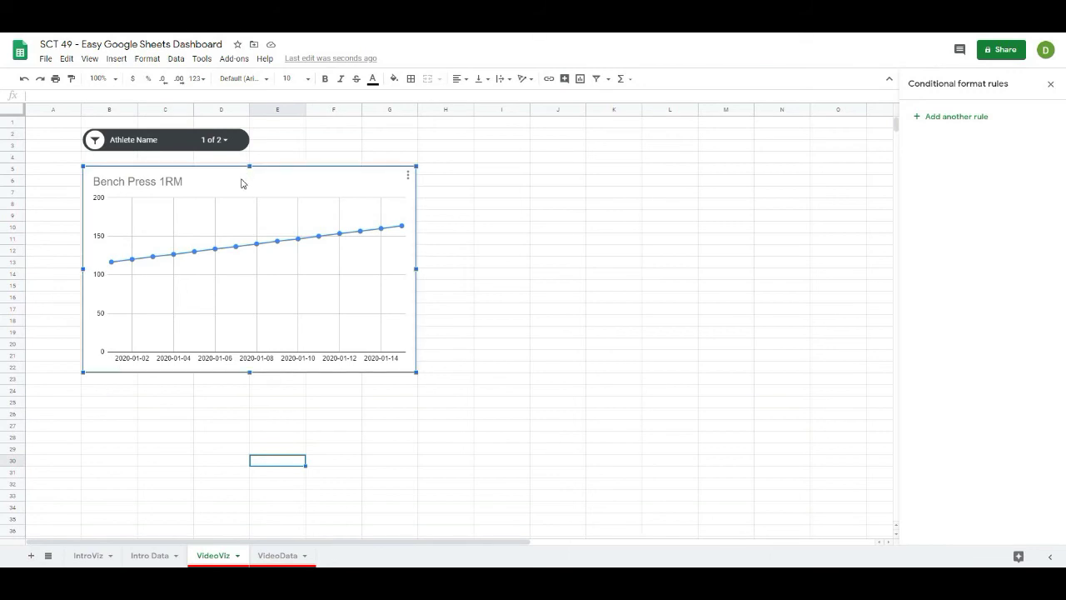
key("Escape")
key("ctrl+v")
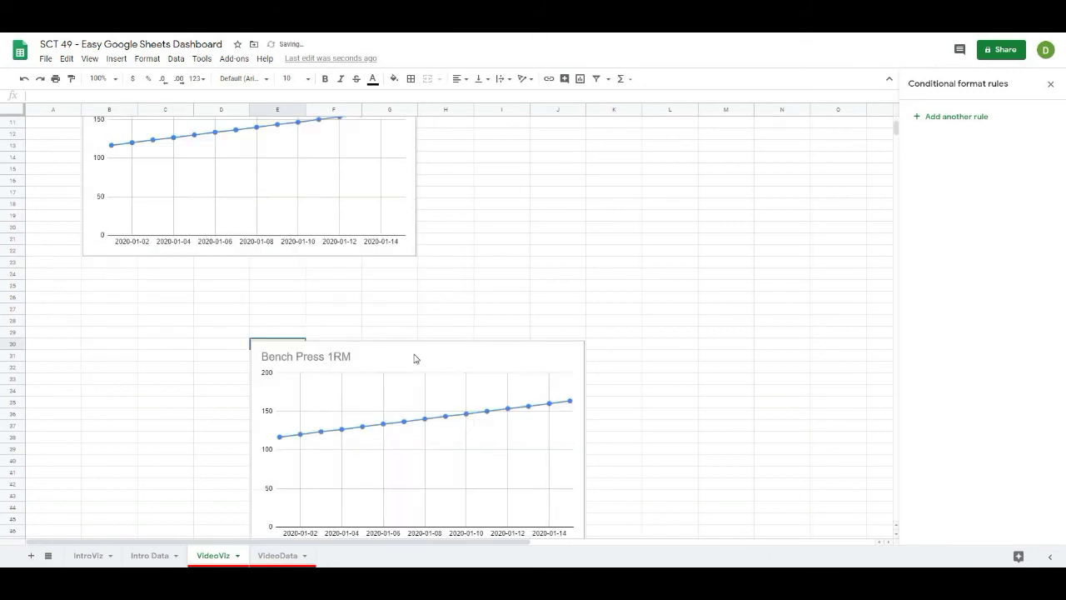
left_click_drag(429, 354, 581, 286)
scroll(575, 237, "up", 3)
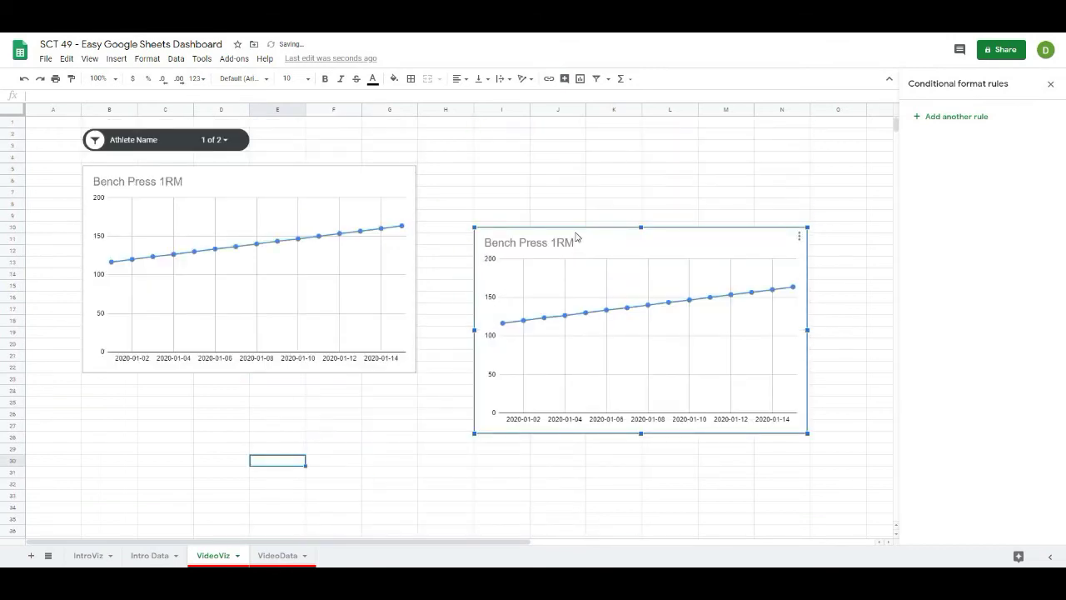
left_click_drag(593, 215, 552, 154)
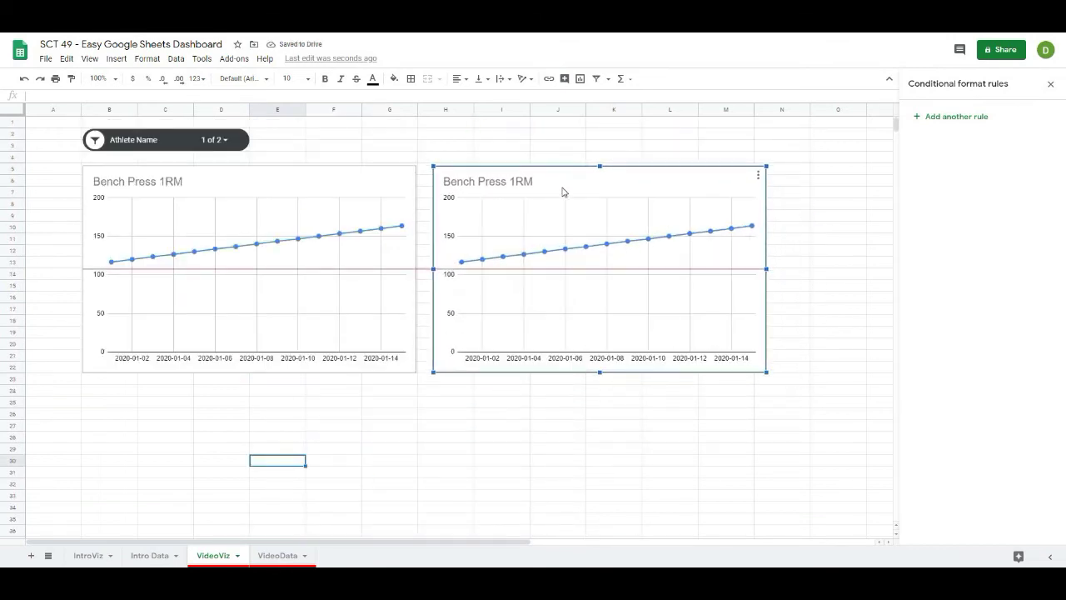
Step: Change the duplicated chart's title to Squat 1RM
double_click(479, 195)
left_click(496, 182)
left_click(505, 181)
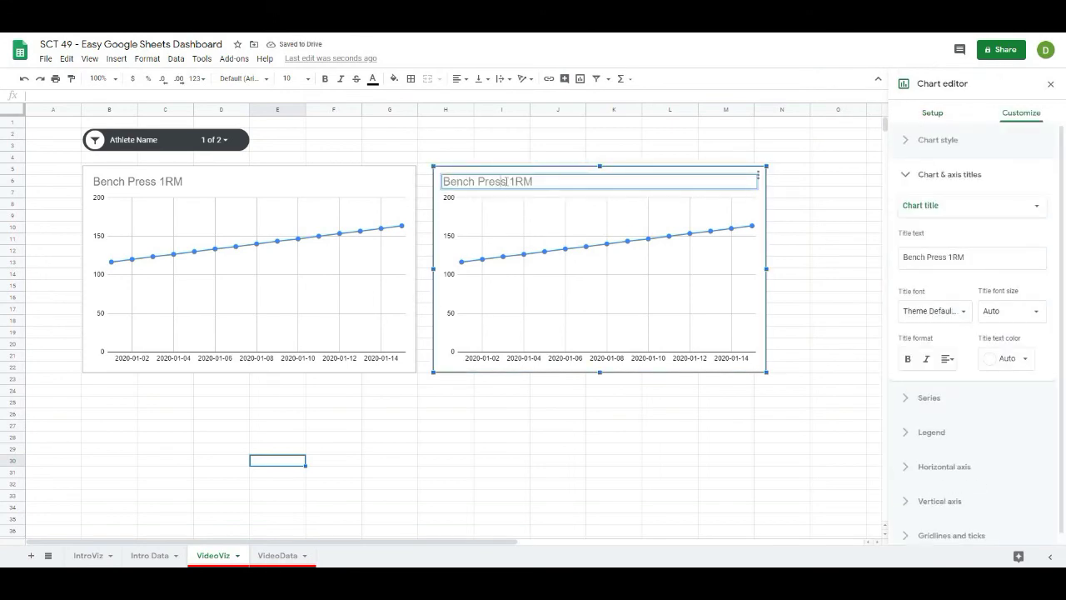
left_click_drag(506, 181, 433, 186)
type("Squat")
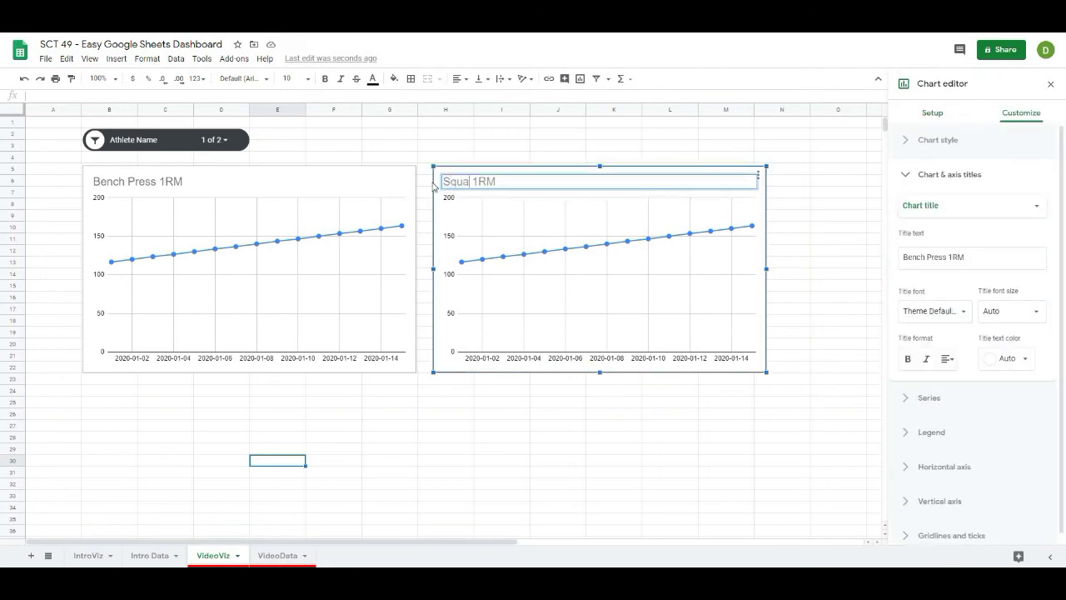
left_click(648, 345)
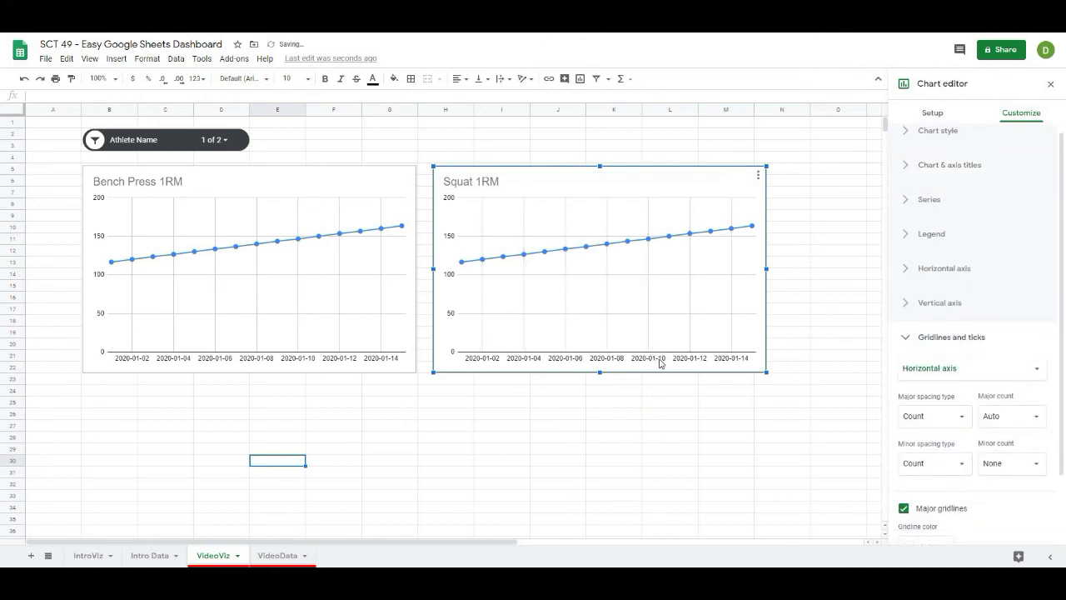
Step: Add the Squat [1RM] column, VideoData!I2:I32, as a series to the Squat 1RM chart
left_click(918, 165)
left_click(903, 142)
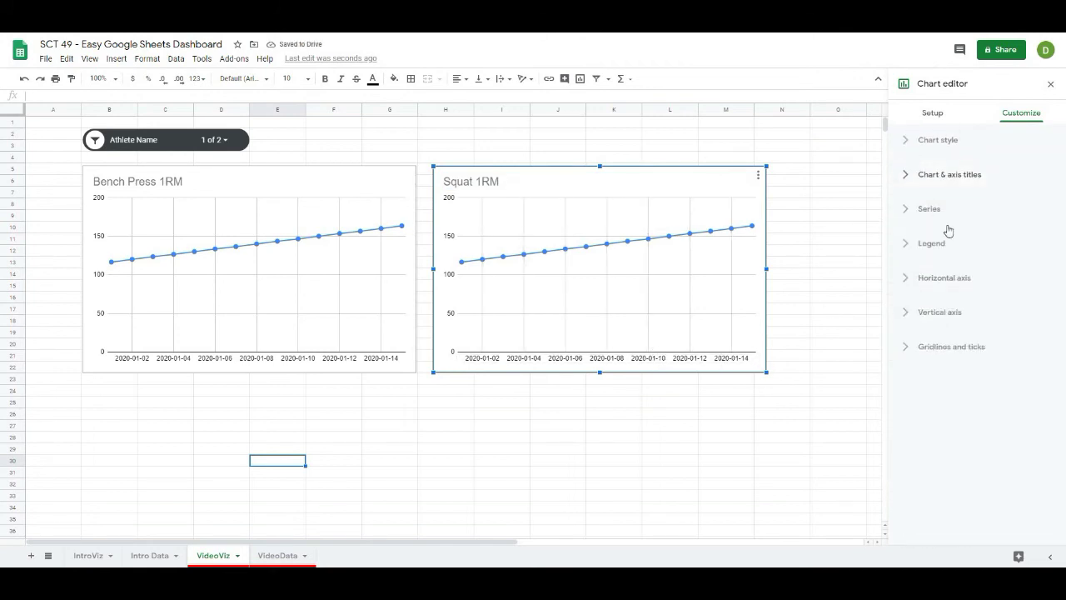
left_click(932, 115)
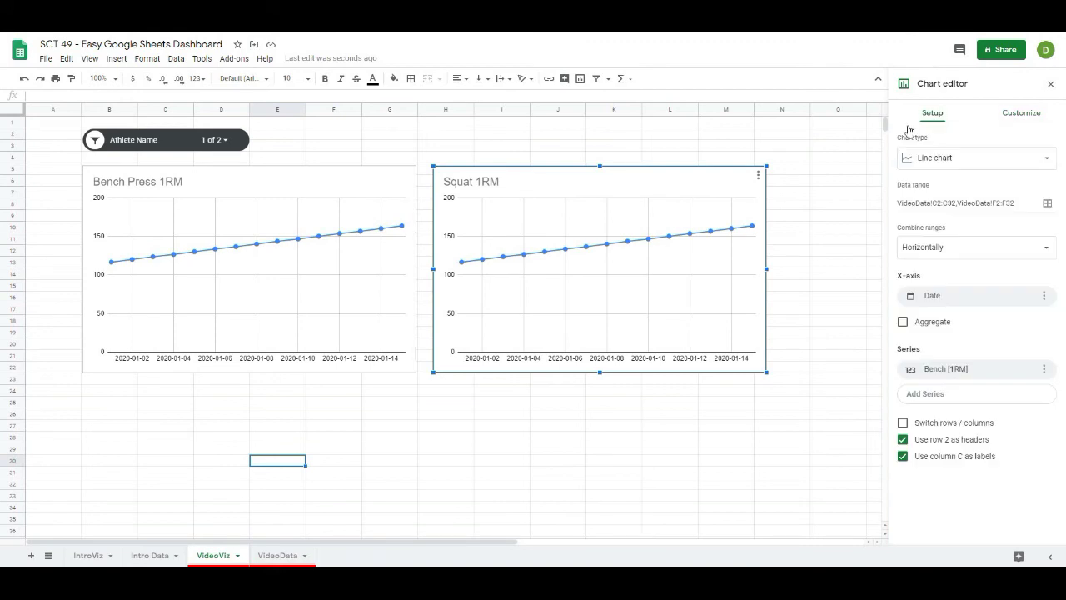
left_click(924, 395)
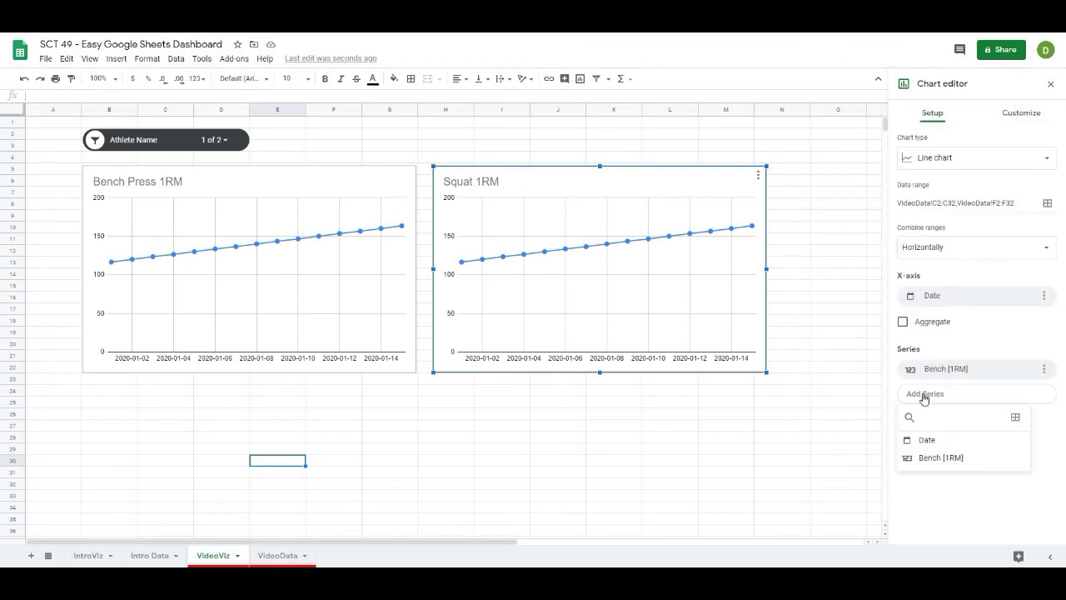
left_click(1016, 420)
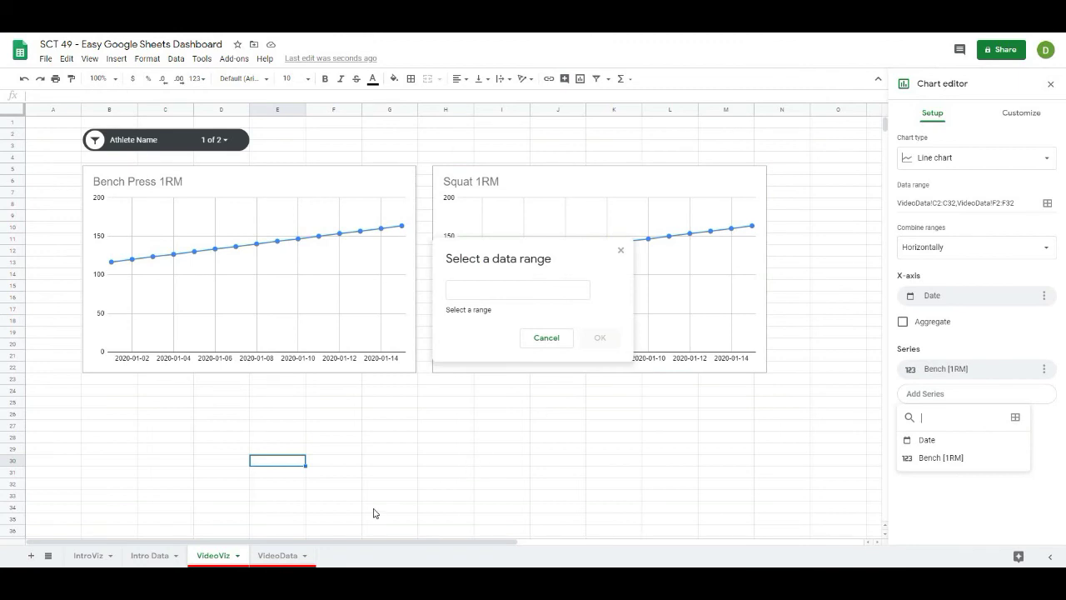
left_click(271, 557)
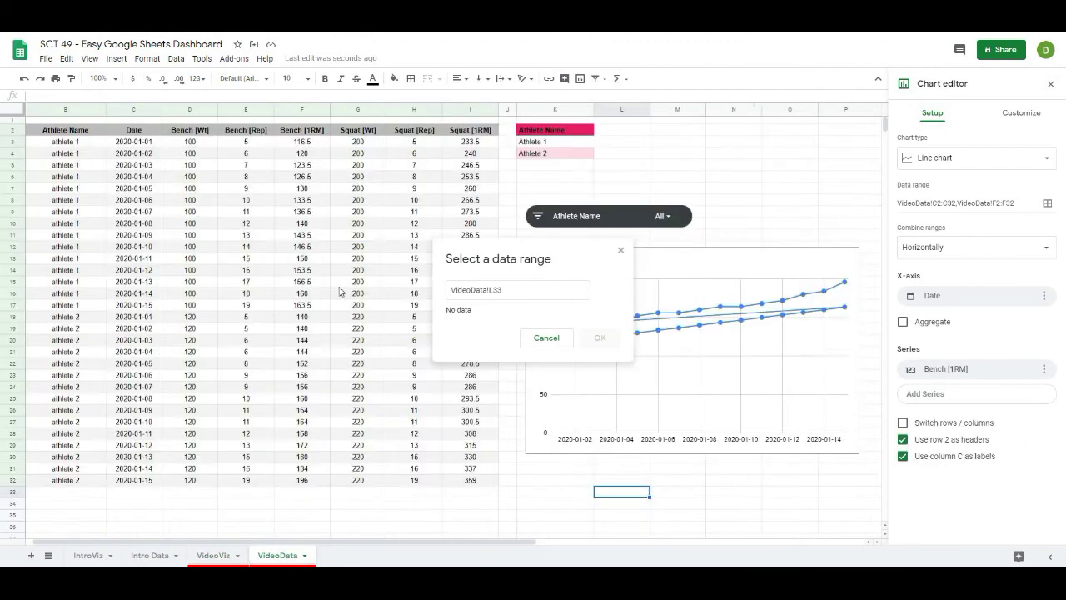
left_click_drag(473, 132, 476, 486)
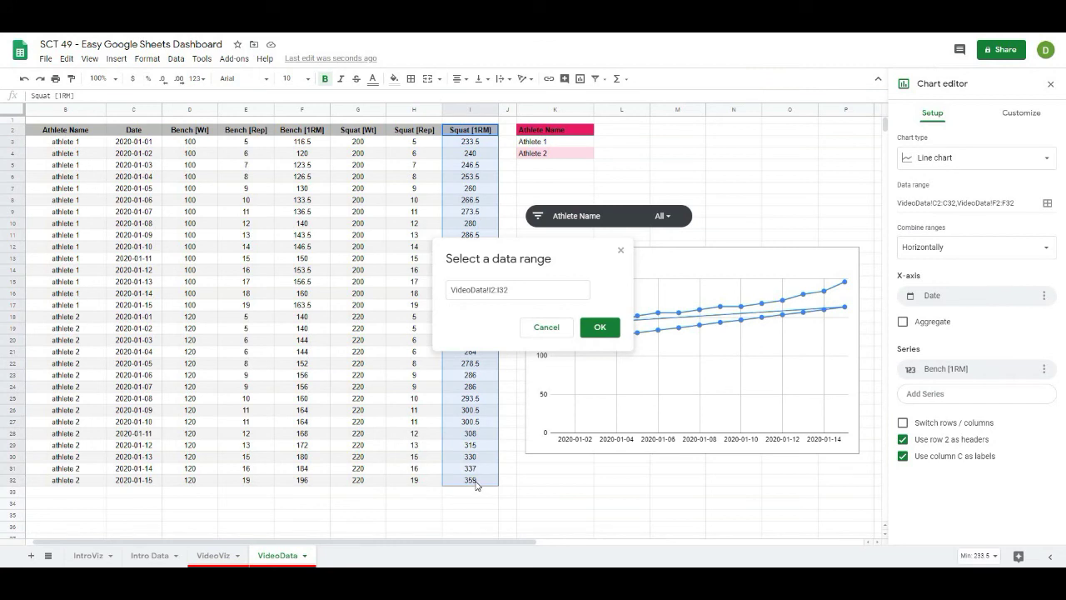
left_click(600, 329)
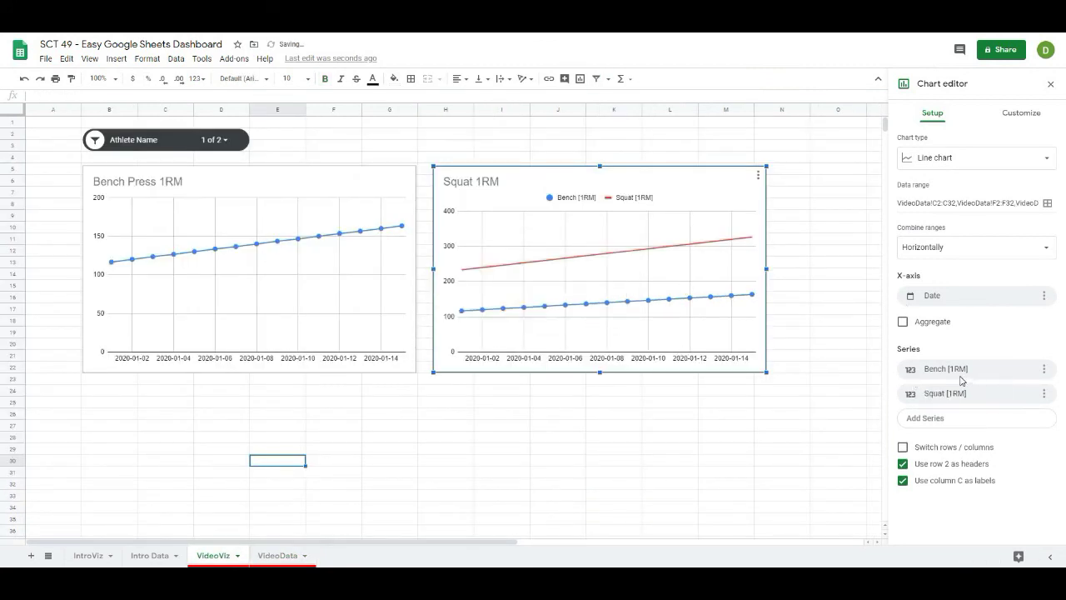
Step: Remove the Bench [1RM] series from the Squat 1RM chart
left_click(1043, 371)
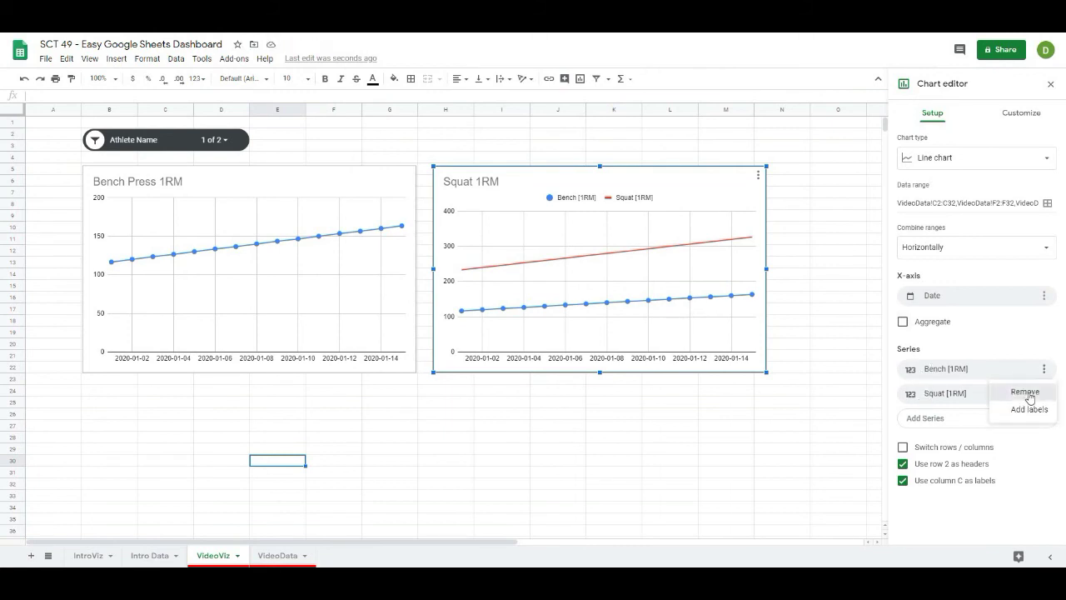
left_click(1023, 391)
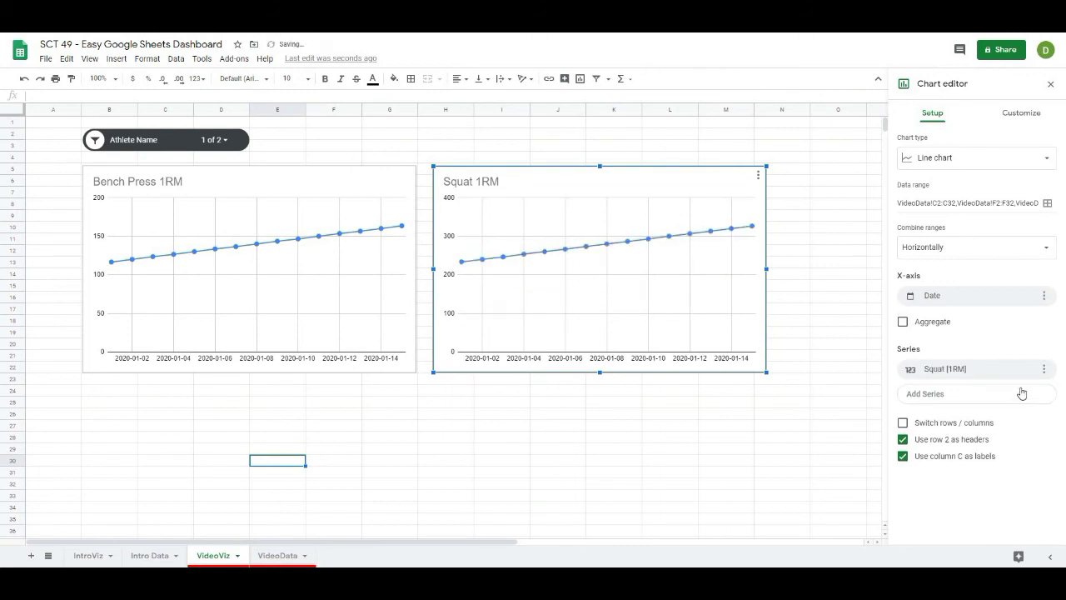
left_click(543, 428)
Step: Test the slicer on both charts by switching the filter to athlete 2 only and back to athlete 1 only
left_click(124, 146)
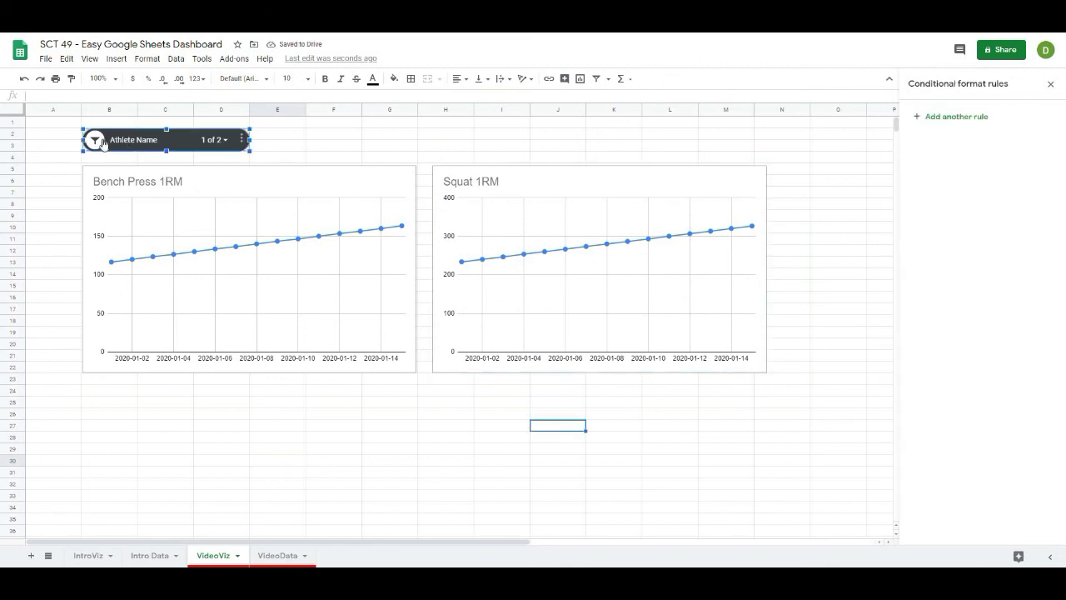
left_click(95, 140)
left_click(107, 225)
left_click(107, 245)
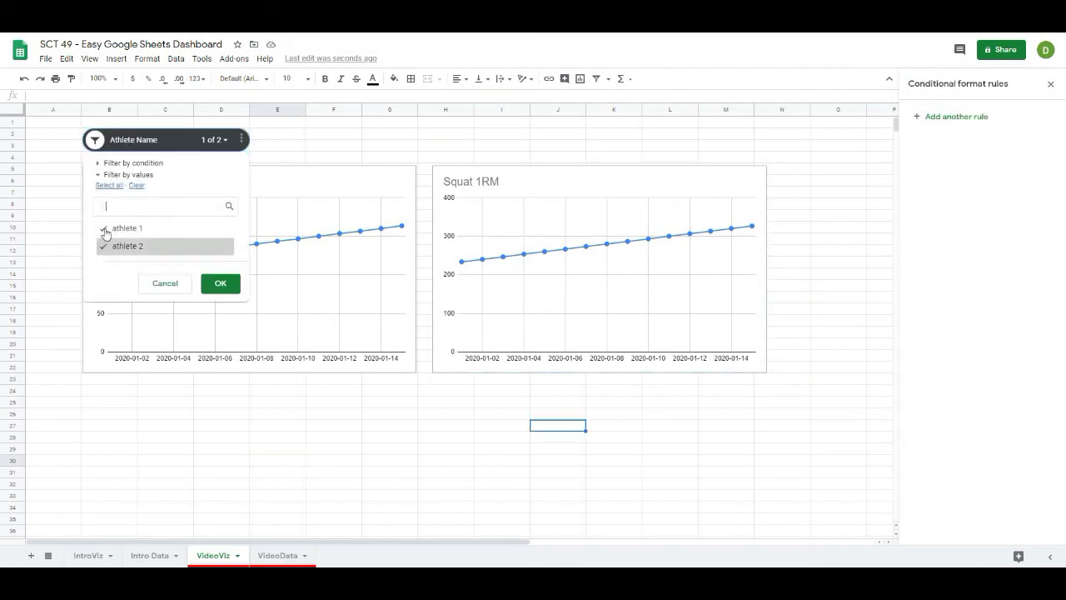
left_click(235, 283)
left_click(95, 140)
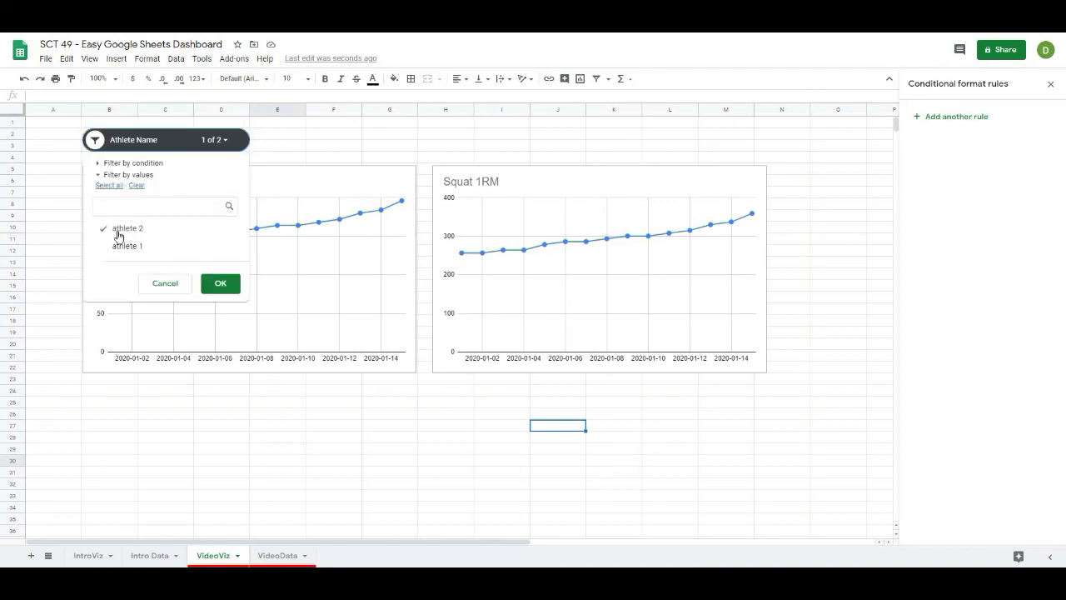
left_click(111, 230)
left_click(117, 246)
left_click(222, 284)
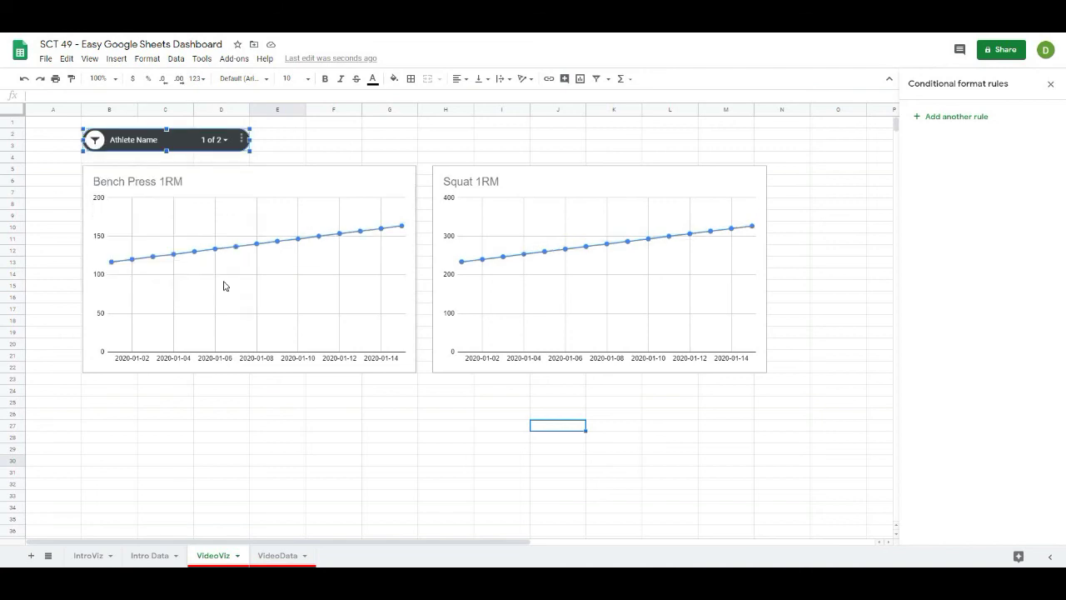
left_click(301, 442)
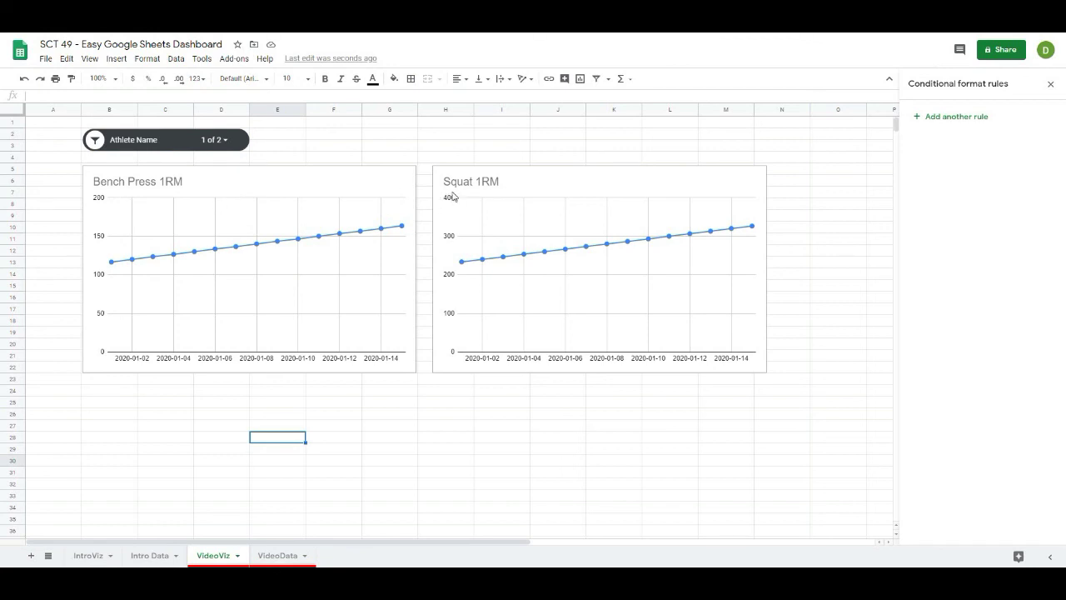
left_click(342, 440)
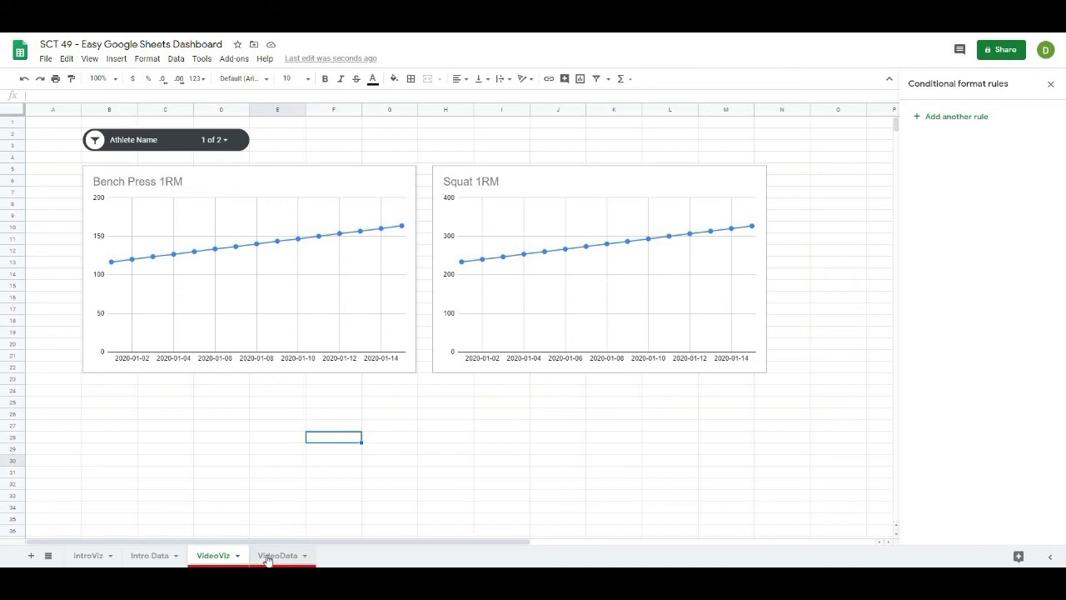
Step: Duplicate the Athlete Name slicer and place the copy beside the original, above the charts
left_click(176, 148)
key("ctrl+c")
key("ctrl+v")
left_click_drag(402, 463, 379, 141)
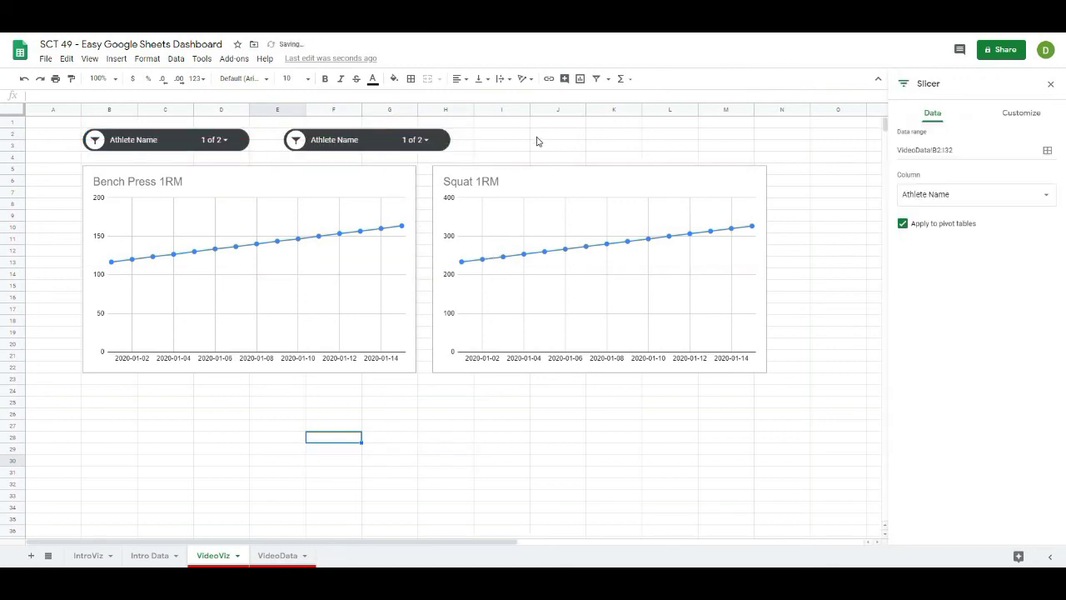
Step: Set the duplicated slicer to filter by the Date column
left_click(968, 196)
left_click(966, 193)
left_click(961, 195)
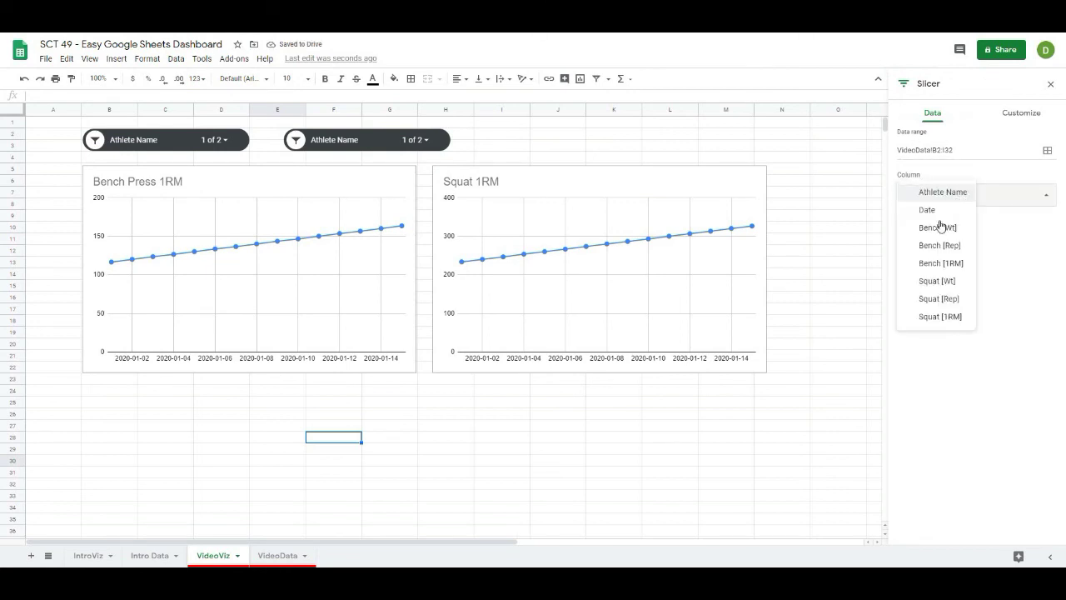
left_click(928, 211)
left_click(620, 463)
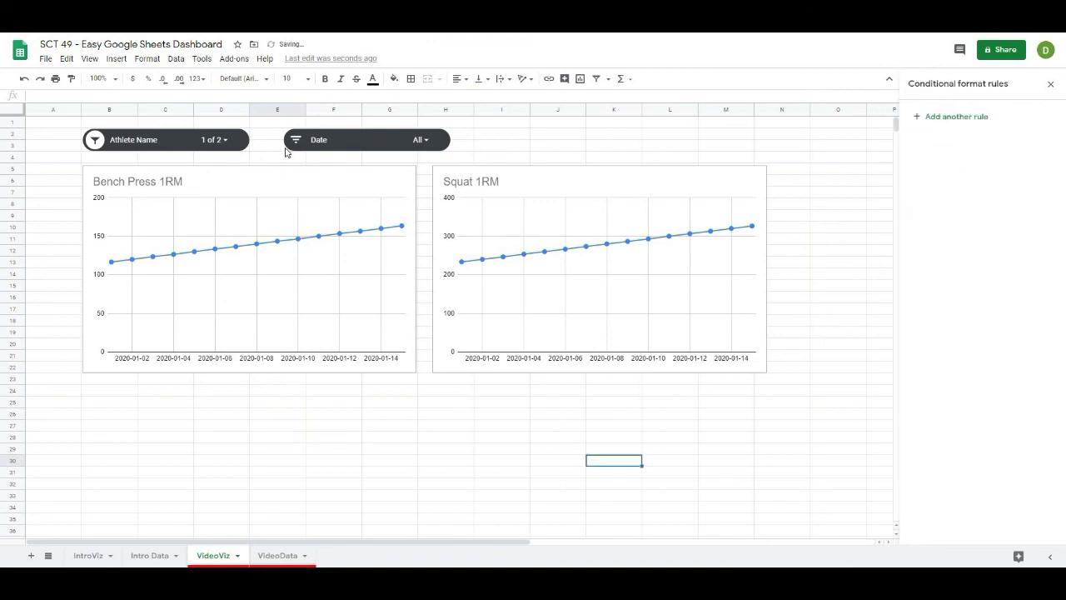
Step: Test the Date slicer by excluding 2020-01-01, 2020-01-02, 2020-01-04 and 2020-01-07, and reset it to include all dates
left_click(320, 137)
left_click(297, 139)
left_click(333, 227)
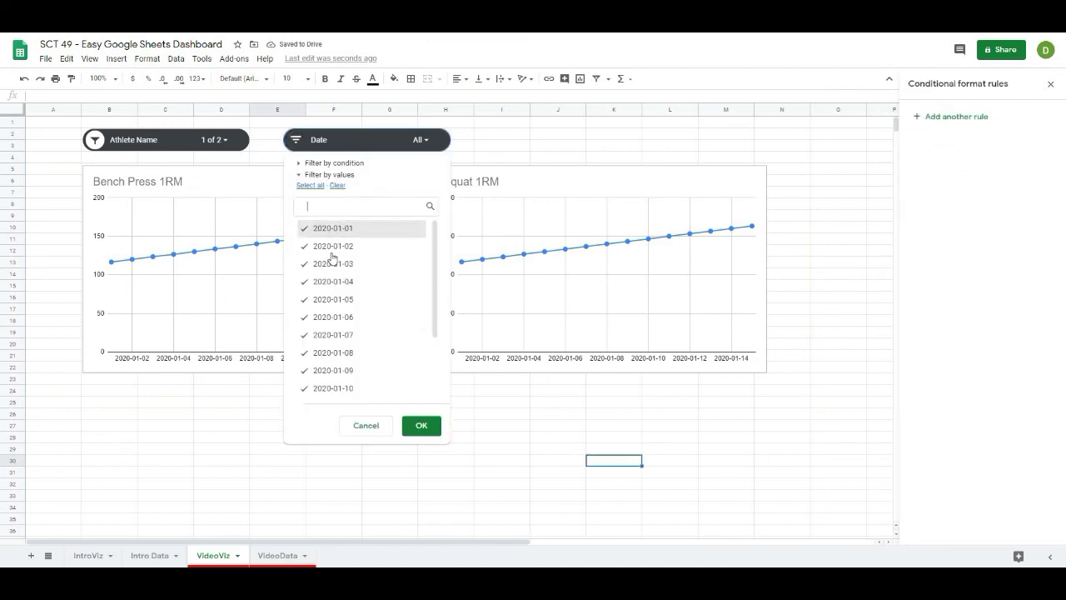
left_click(333, 246)
left_click(331, 281)
left_click(333, 335)
left_click(421, 425)
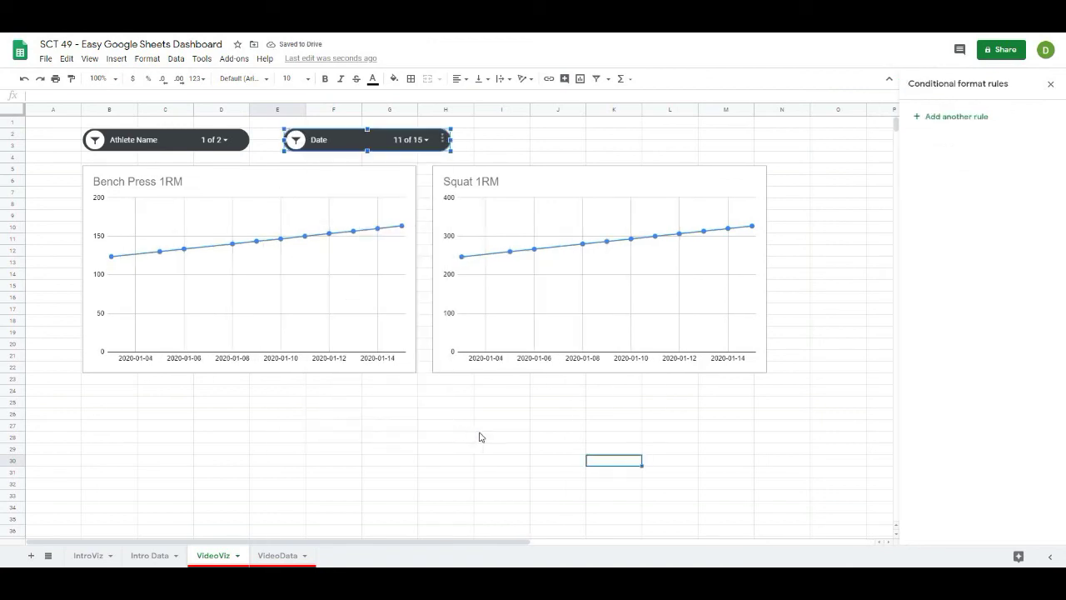
left_click(296, 139)
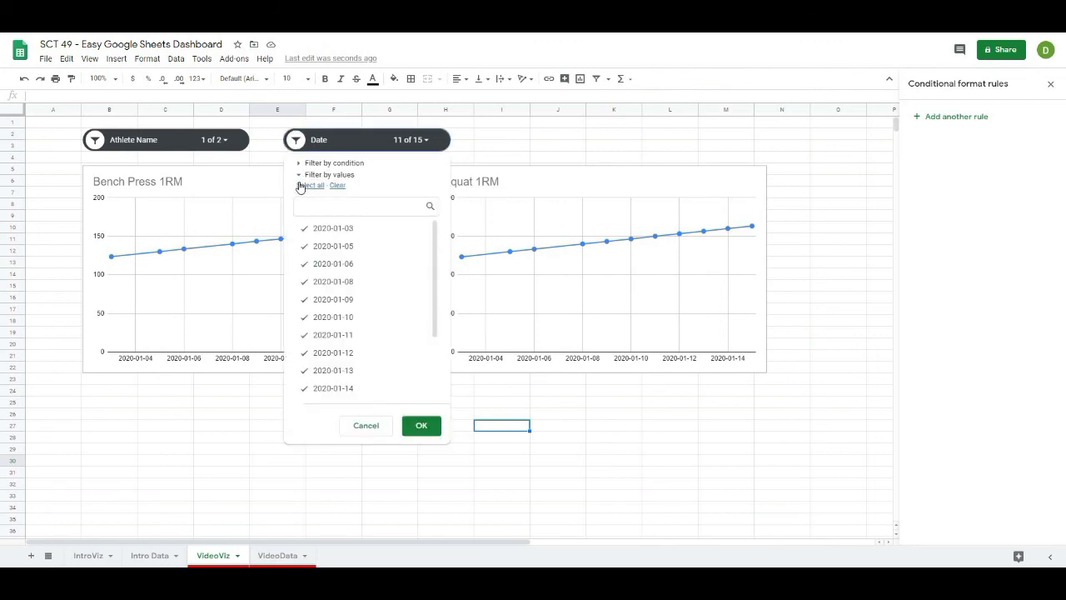
left_click(408, 470)
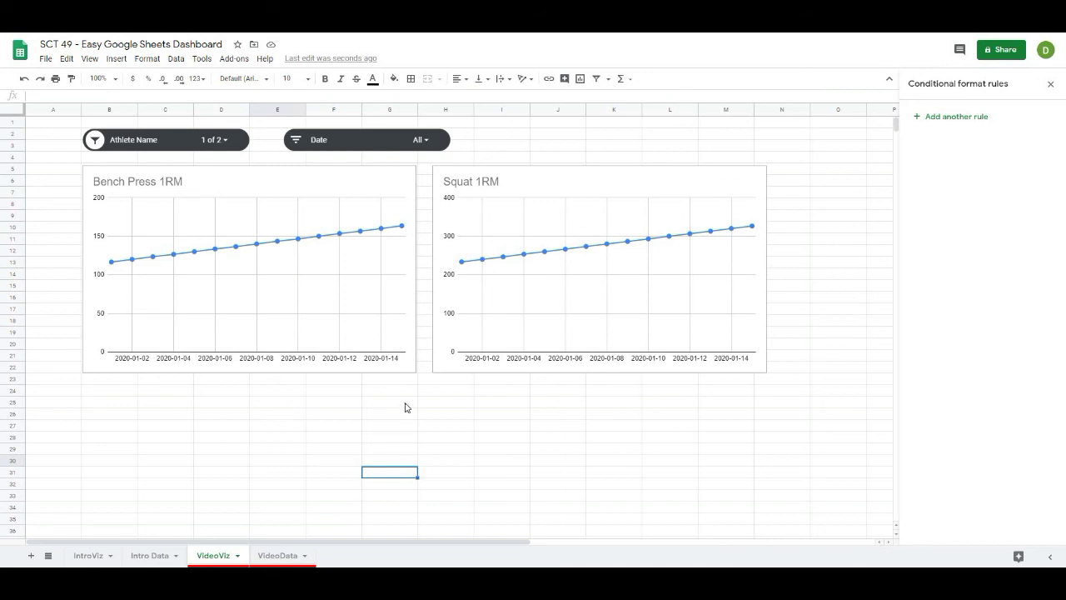
left_click(278, 428)
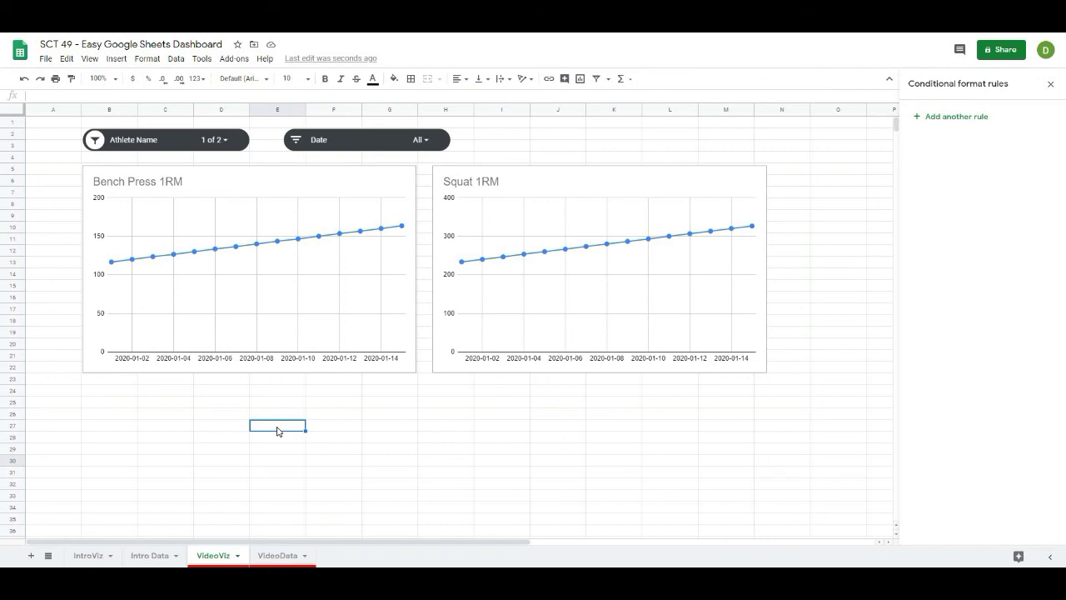
left_click(209, 428)
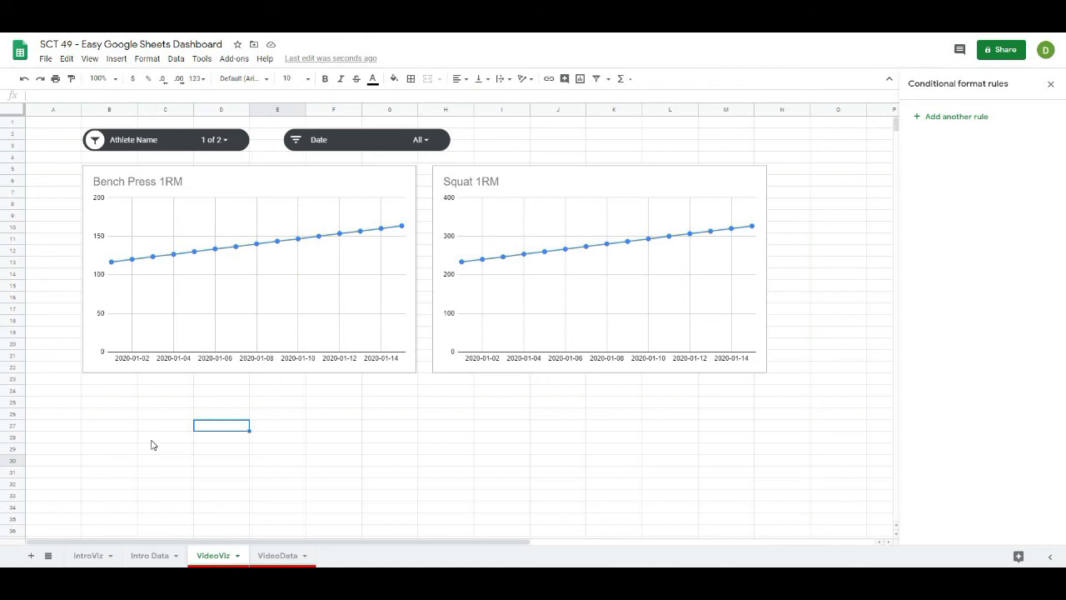
left_click(85, 395)
left_click(269, 416)
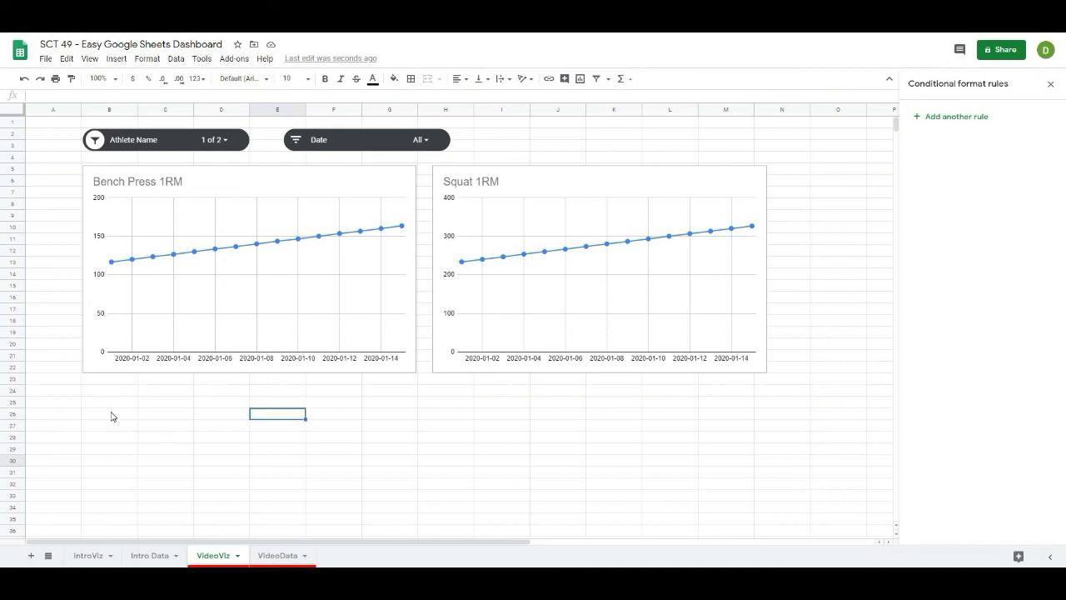
left_click(106, 398)
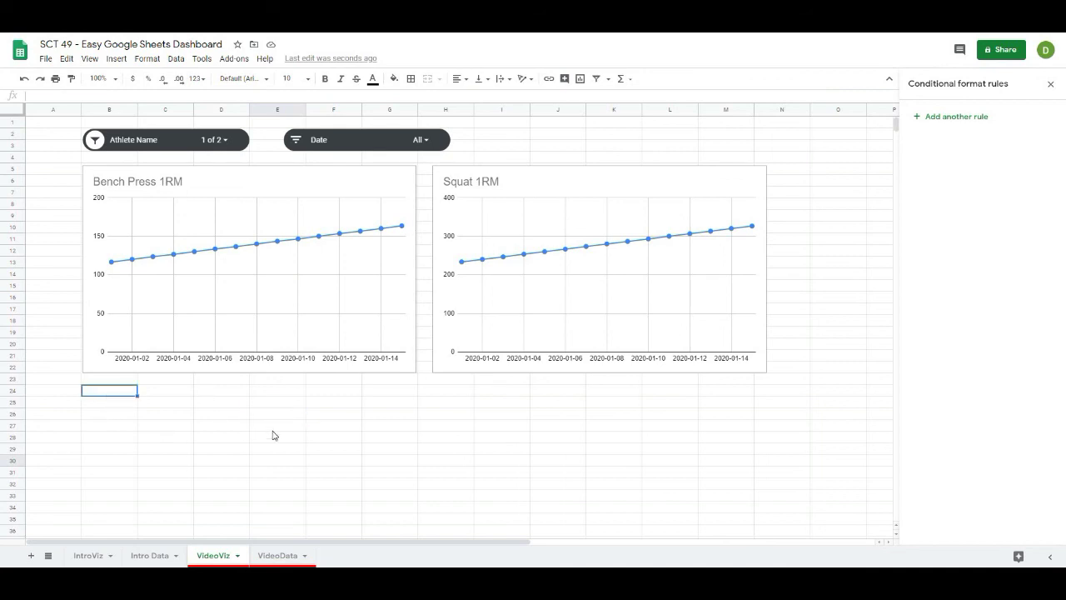